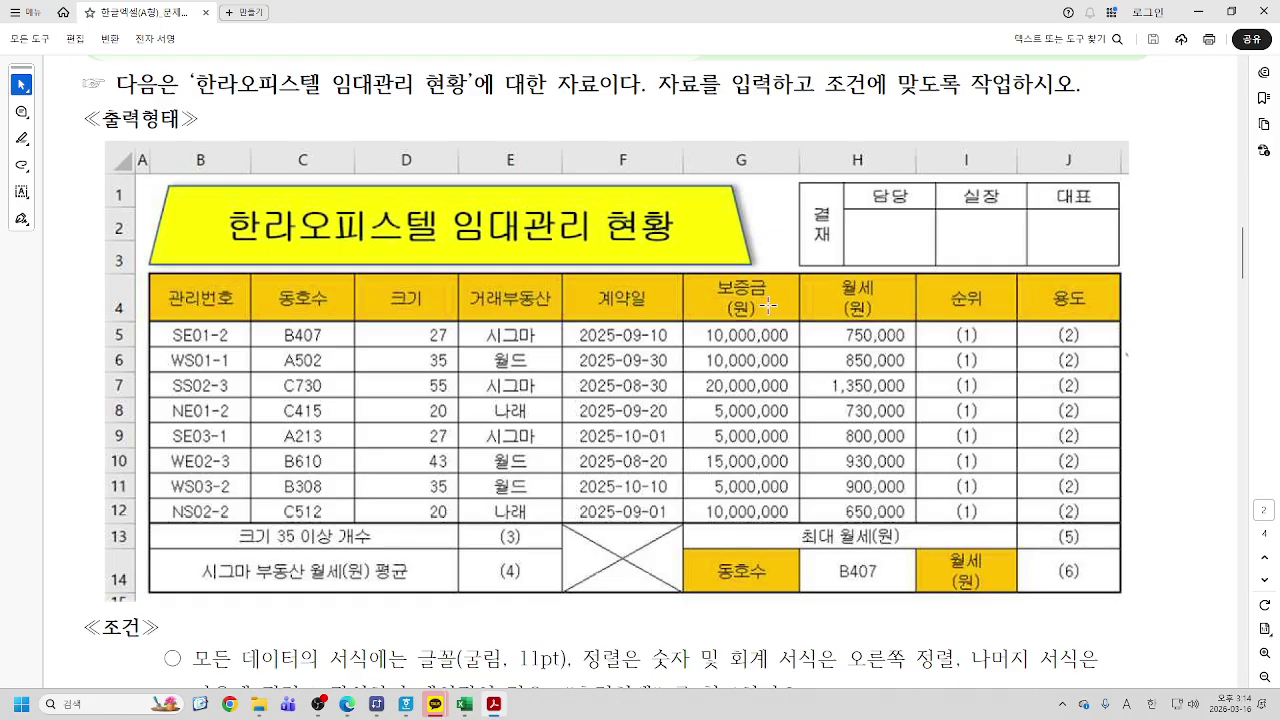
In Excel, move Sheet1 to the end of the workbook and delete the 제4작업 chart sheet
left_click(466, 708)
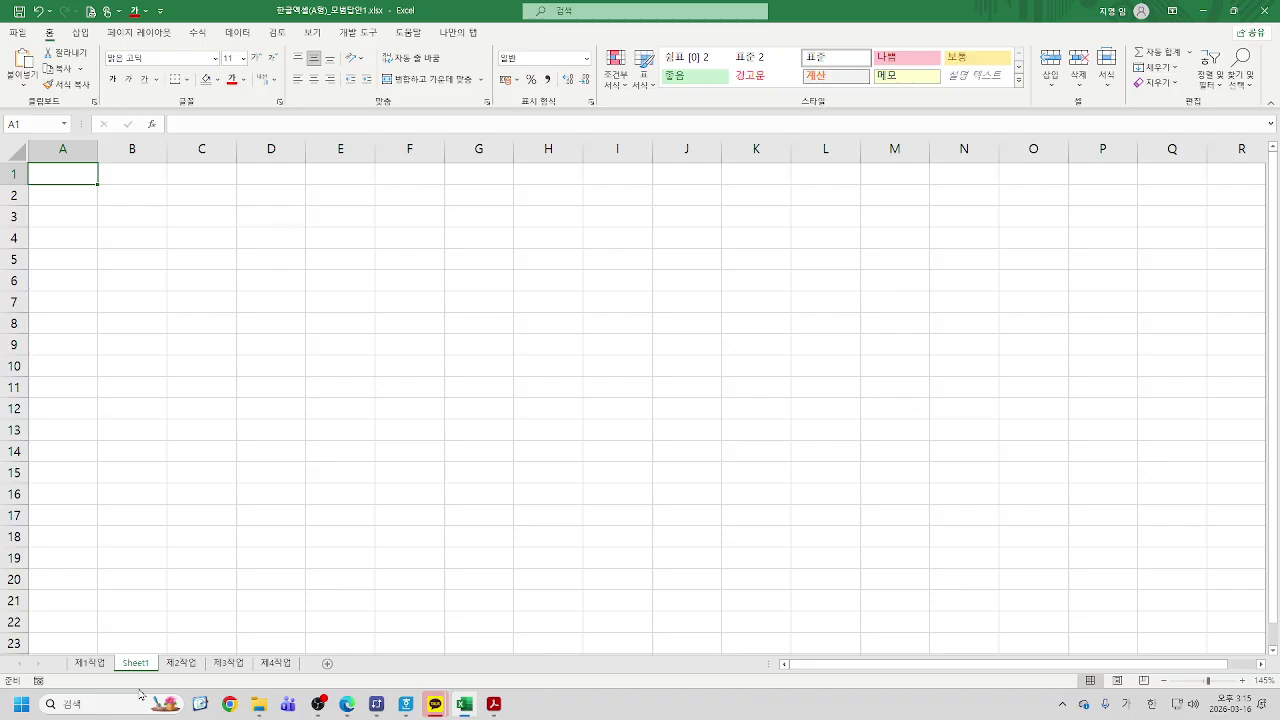
left_click_drag(133, 670, 330, 666)
left_click(232, 667)
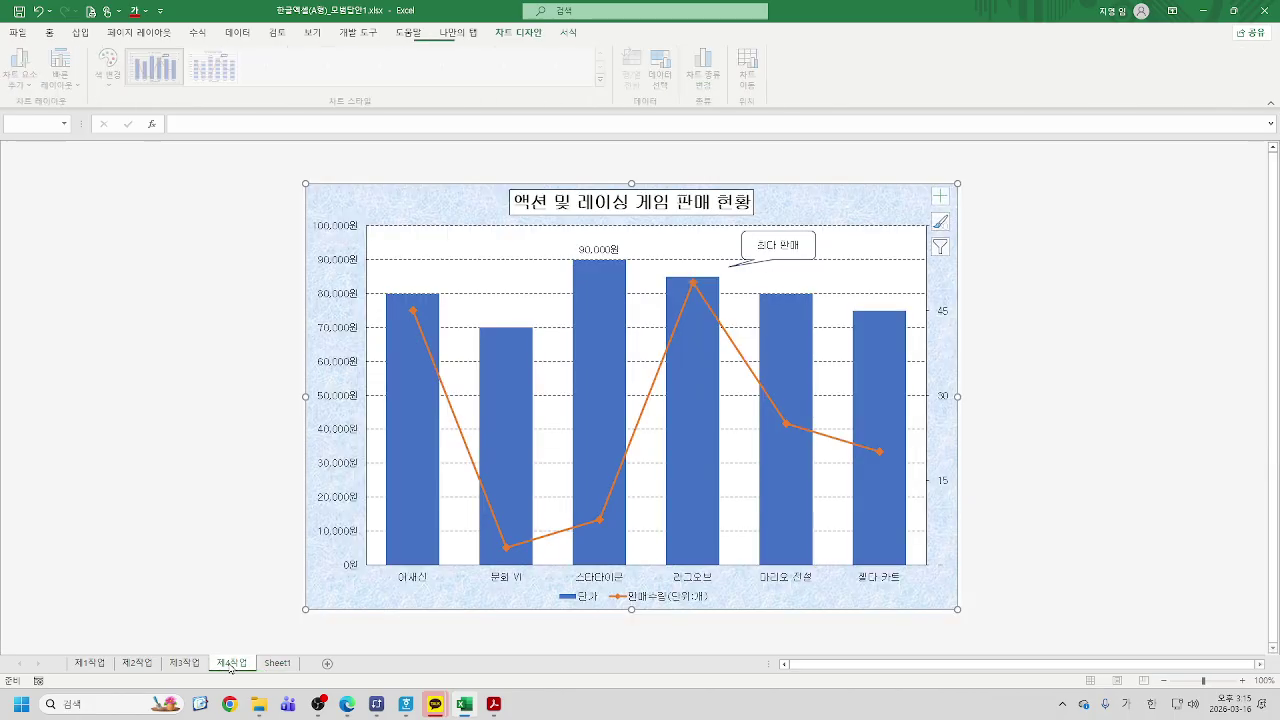
right_click(232, 667)
left_click(262, 495)
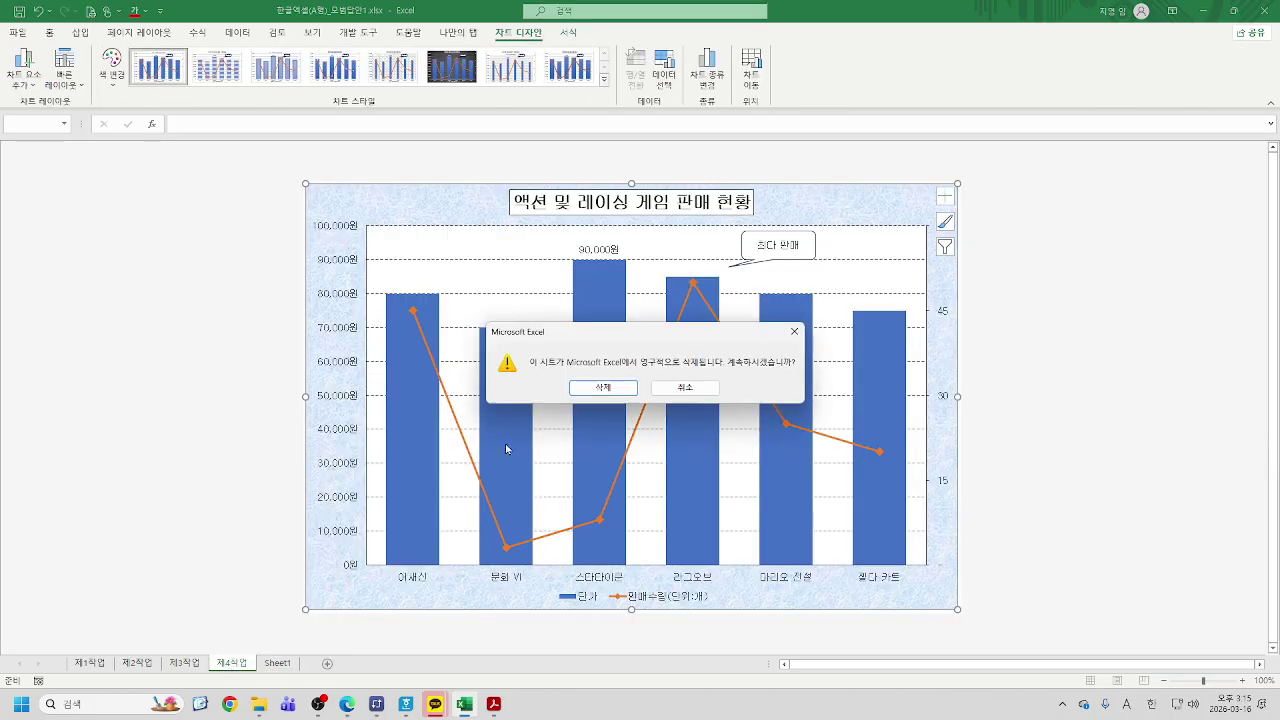
left_click(600, 390)
Review the contents of the 제1작업, 제2작업 and 제3작업 sheets
left_click(89, 665)
left_click(143, 668)
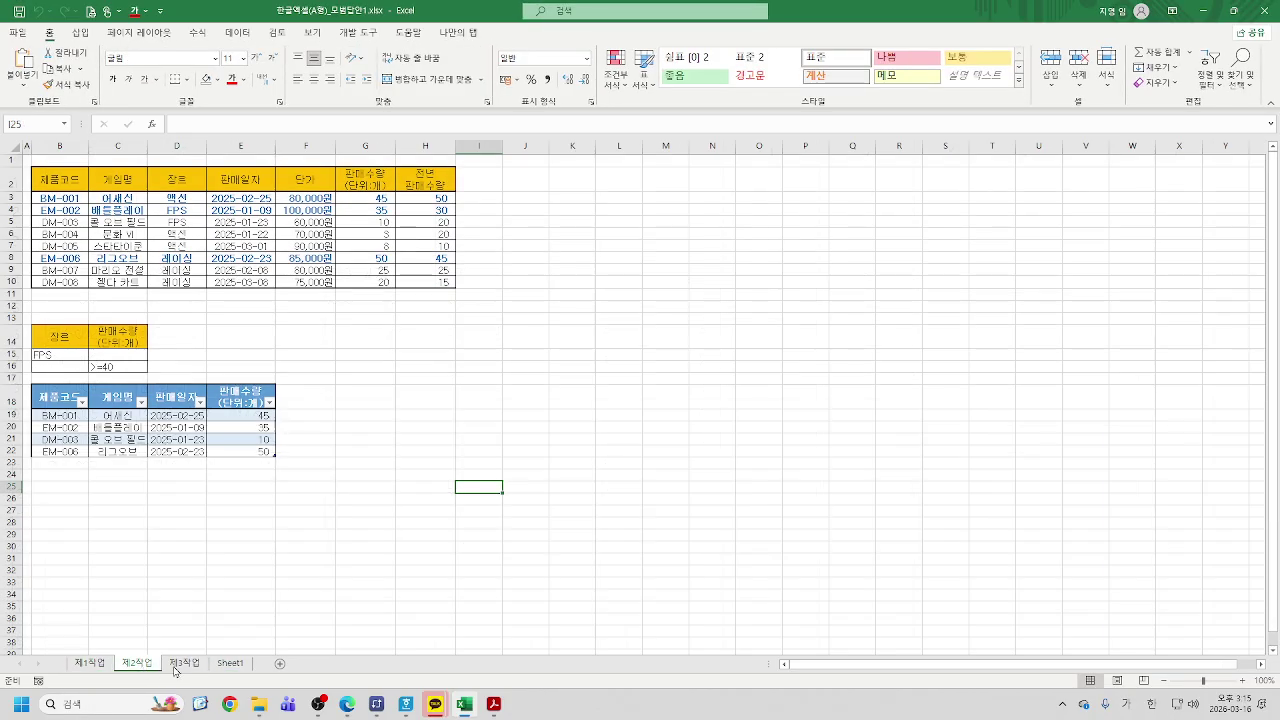
left_click(182, 665)
left_click(90, 665)
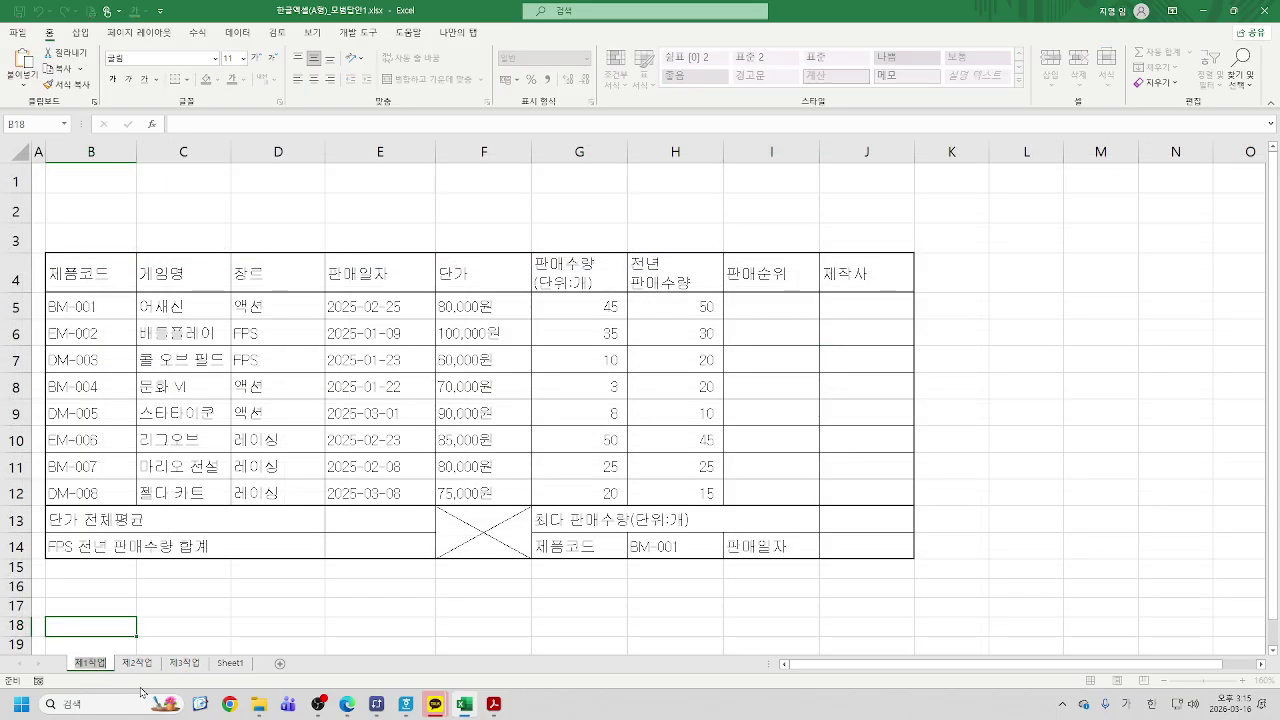
left_click(135, 666, "ctrl")
left_click(135, 666)
left_click(184, 665)
left_click(90, 665)
left_click(137, 665)
left_click(182, 665)
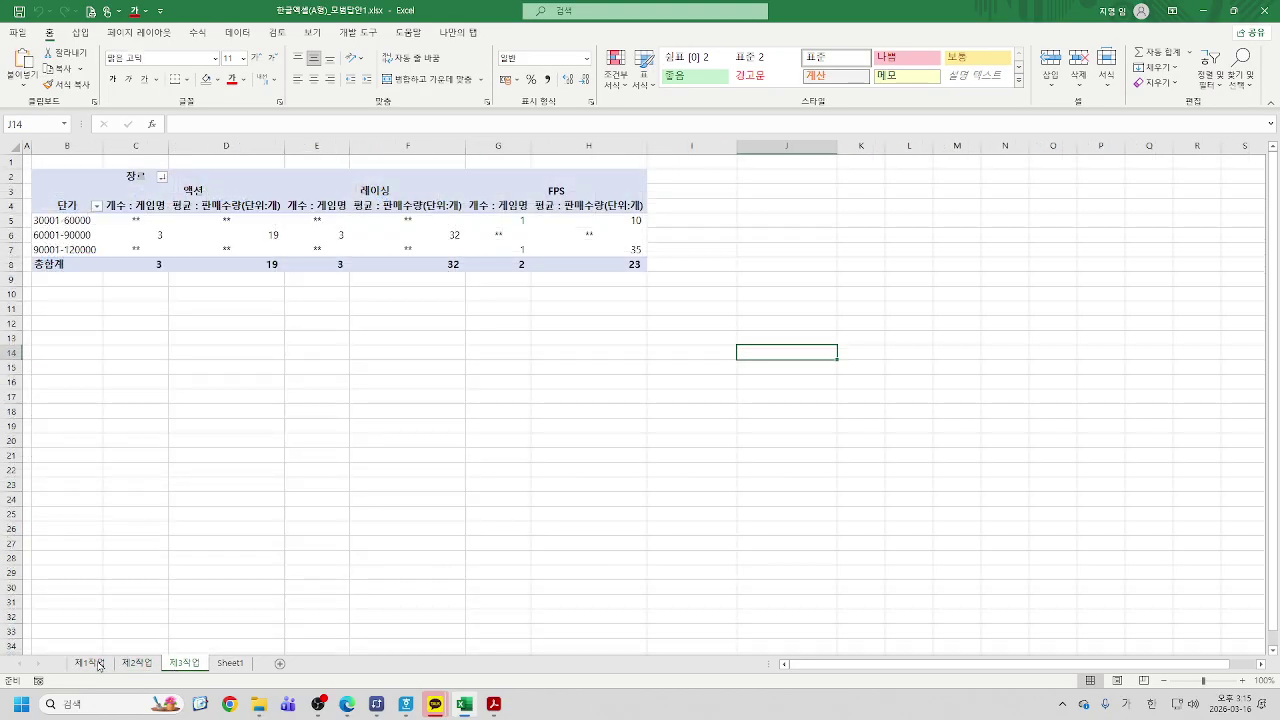
left_click(90, 665)
On Sheet1, set the width of column A to 1
left_click(231, 665)
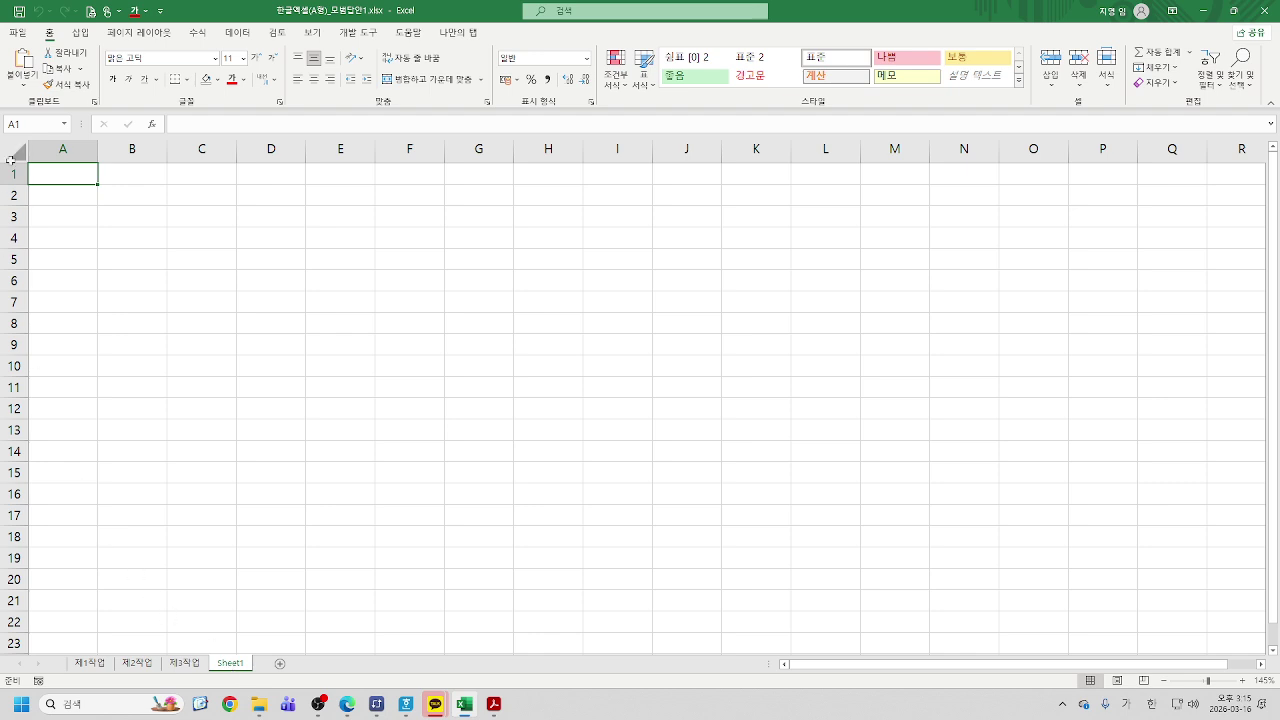
left_click(54, 146)
right_click(54, 146)
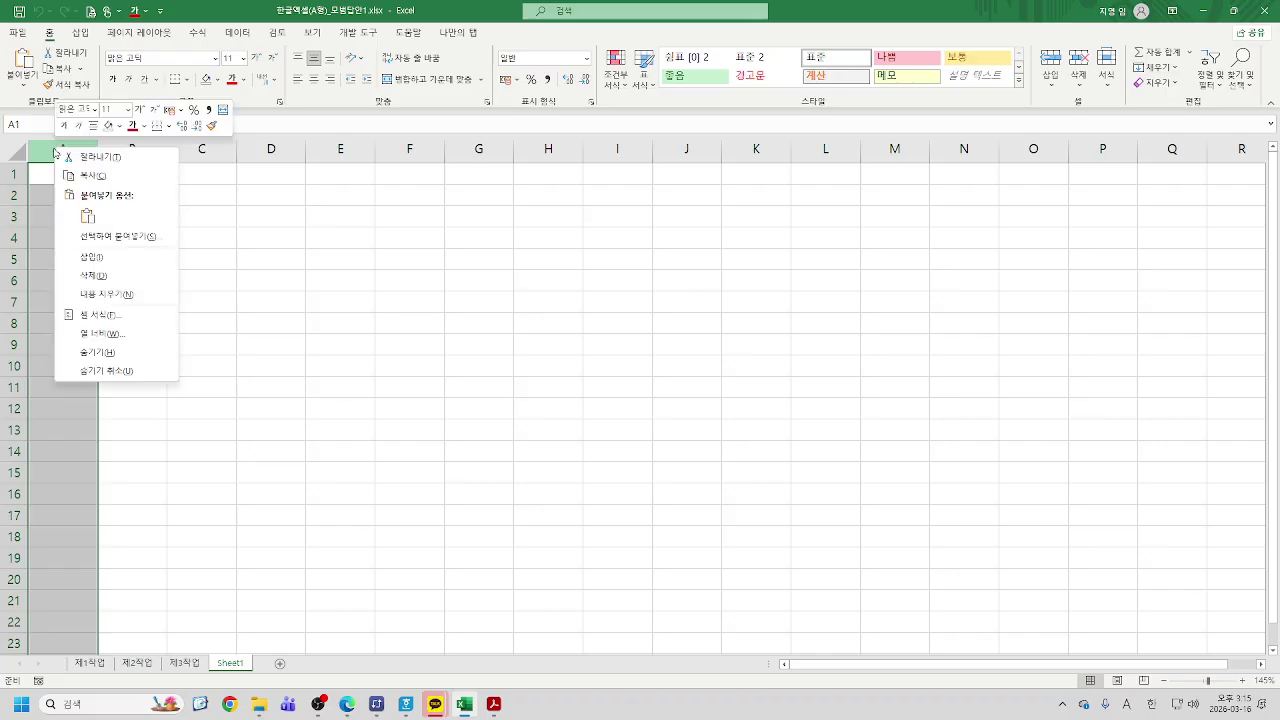
left_click(138, 338)
type("1")
key("Return")
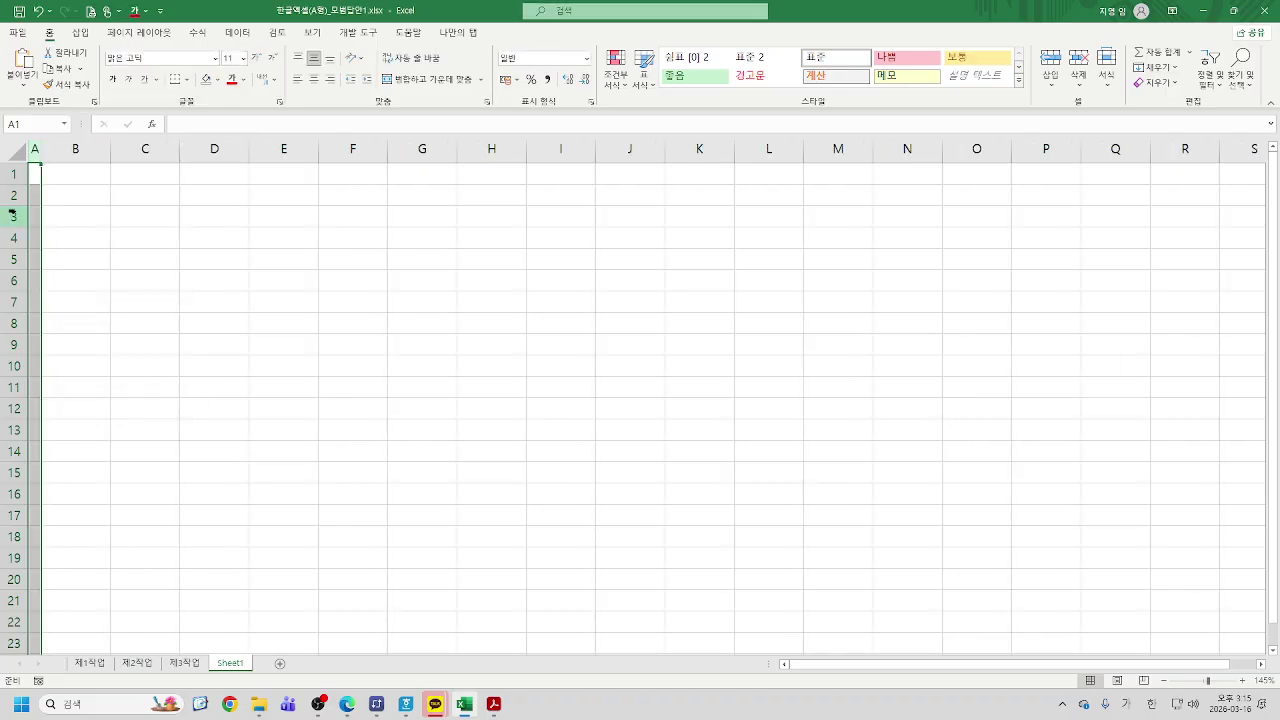
Set the height of rows 1 to 14 to 21
left_click(13, 174)
left_click_drag(13, 174, 2, 452)
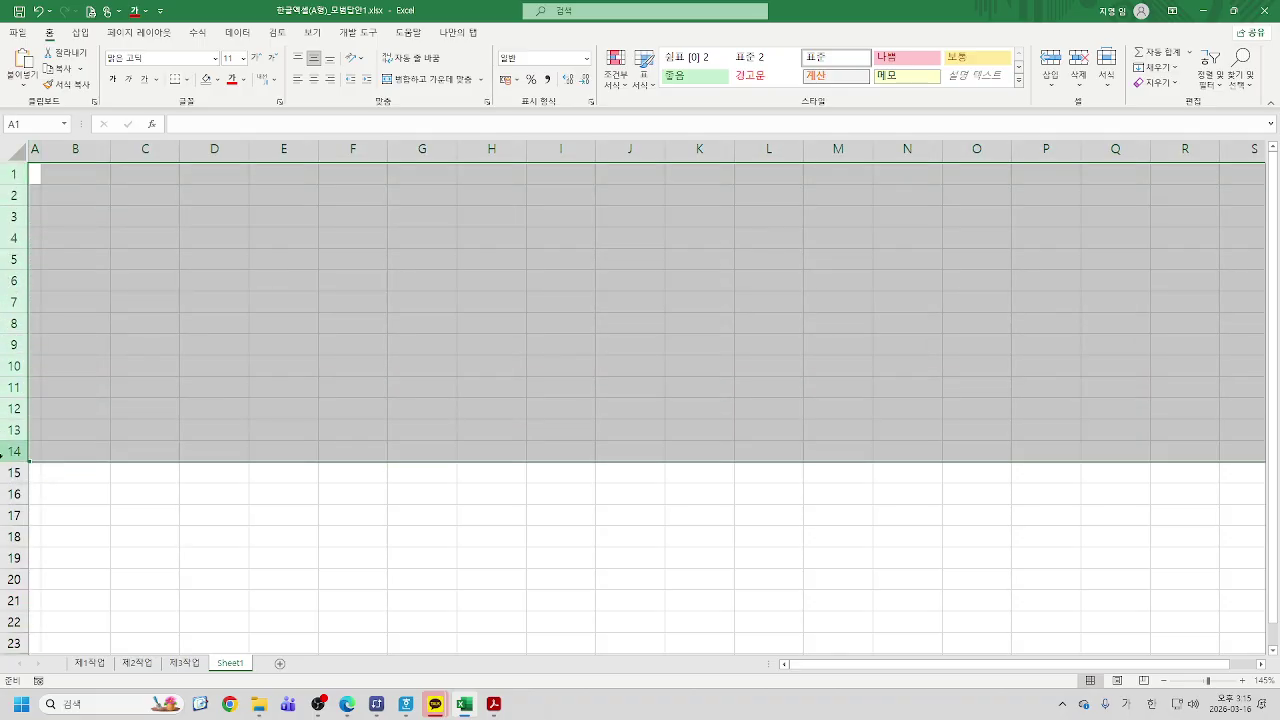
right_click(10, 320)
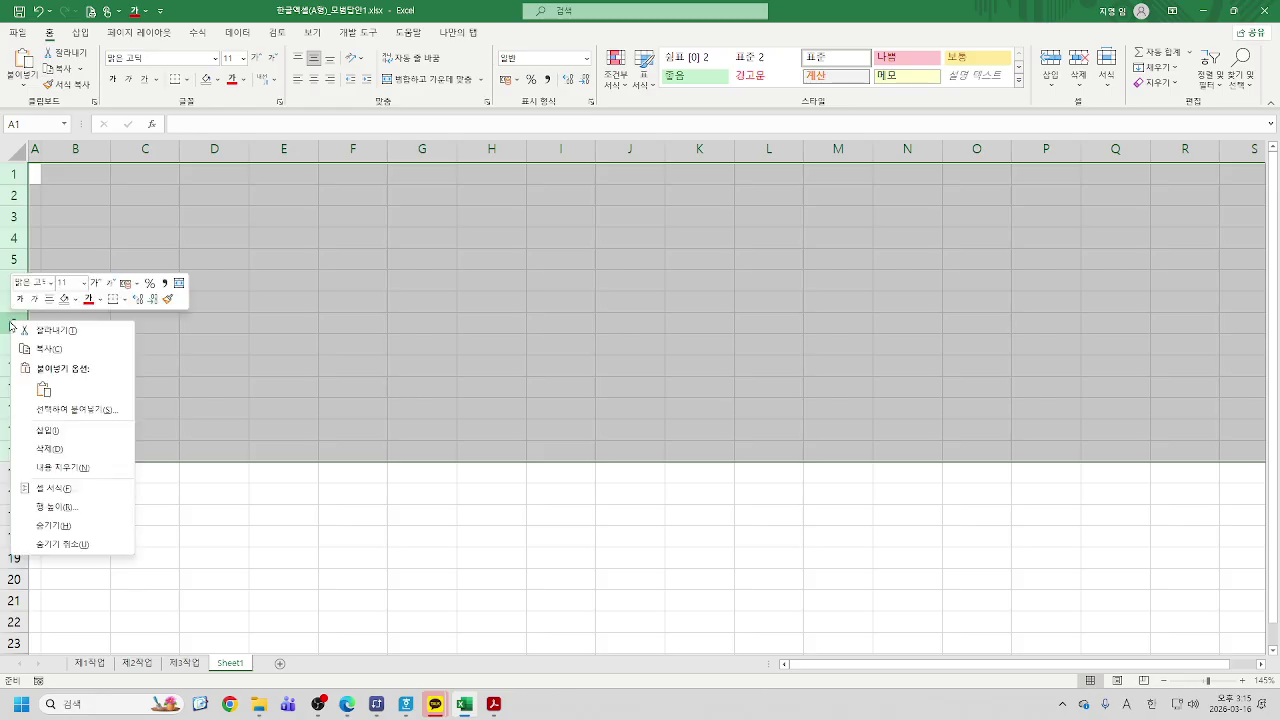
left_click(89, 506)
type("21")
left_click(61, 531)
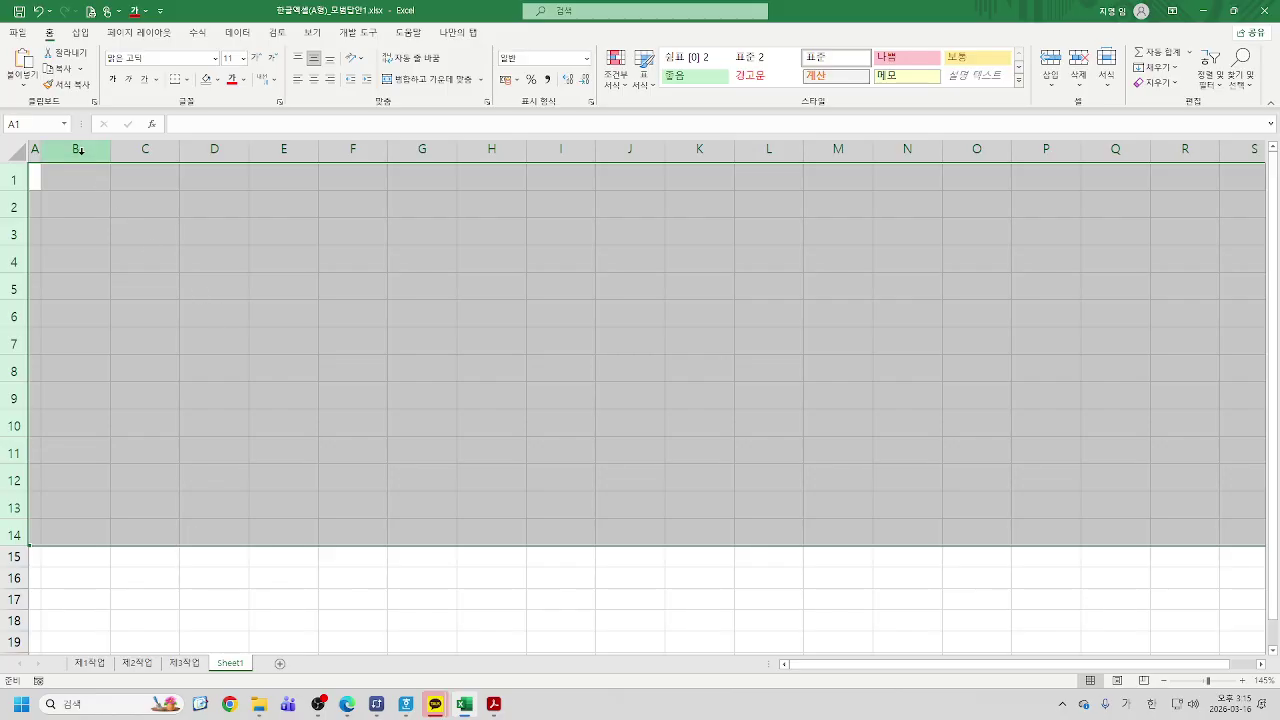
Set the height of row 4 to 33
left_click(12, 261)
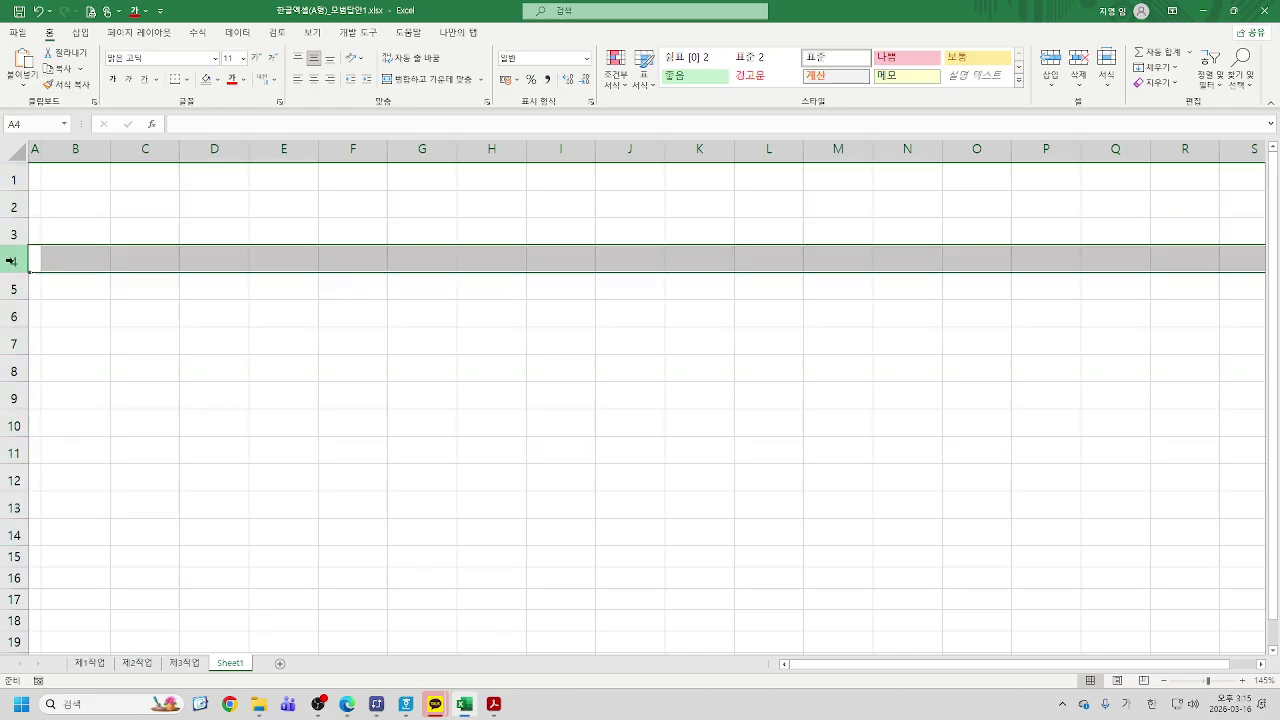
right_click(12, 261)
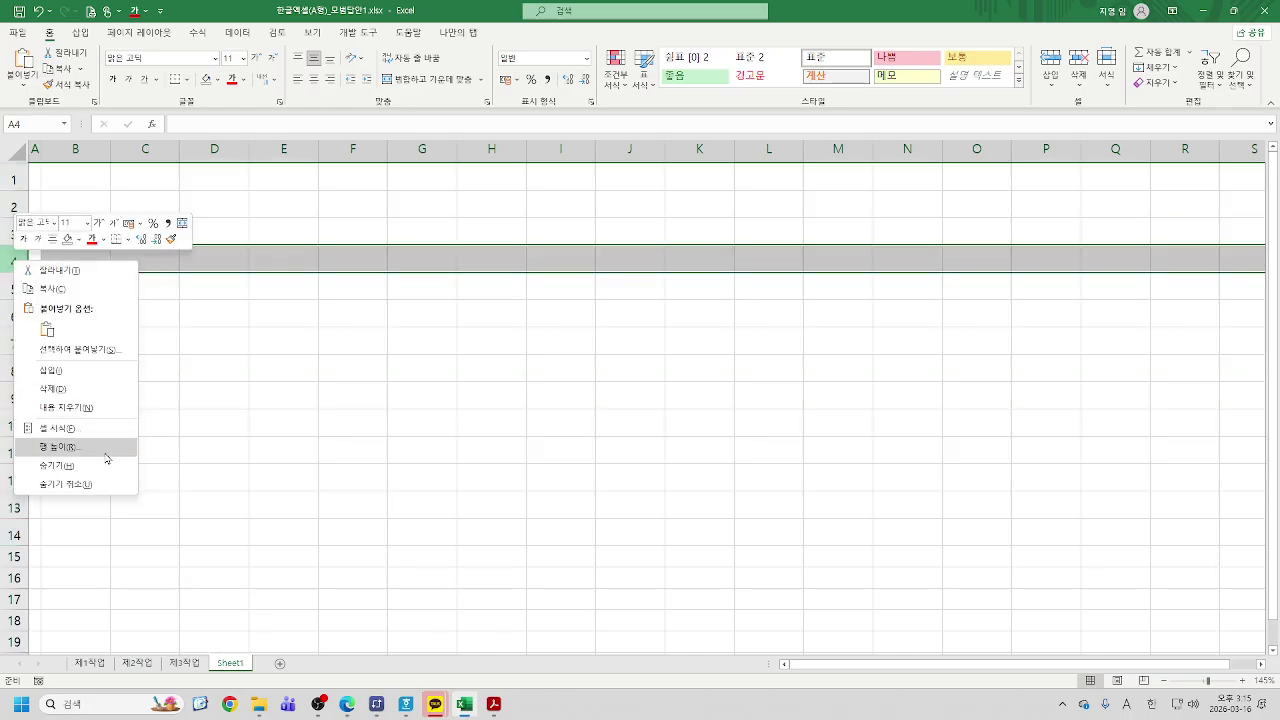
left_click(50, 452)
type("33")
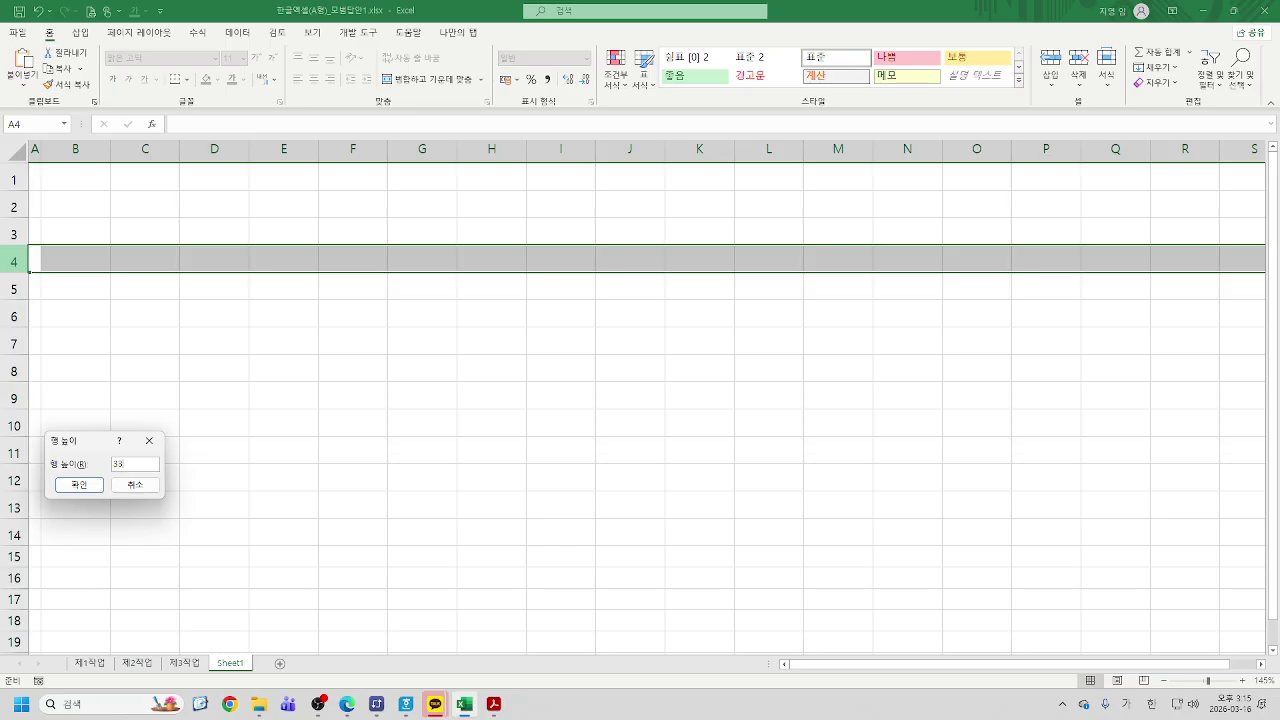
key("Return")
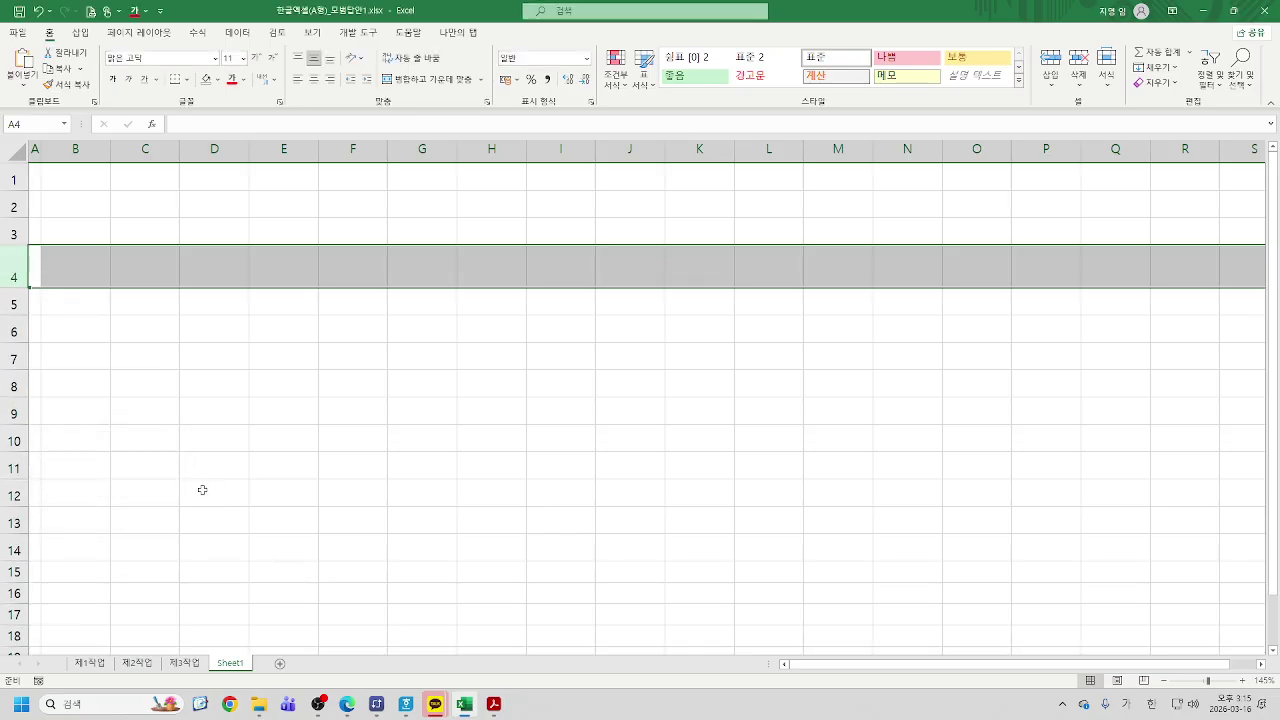
Set the width of columns B to J to 11
left_click_drag(78, 152, 628, 155)
right_click(631, 158)
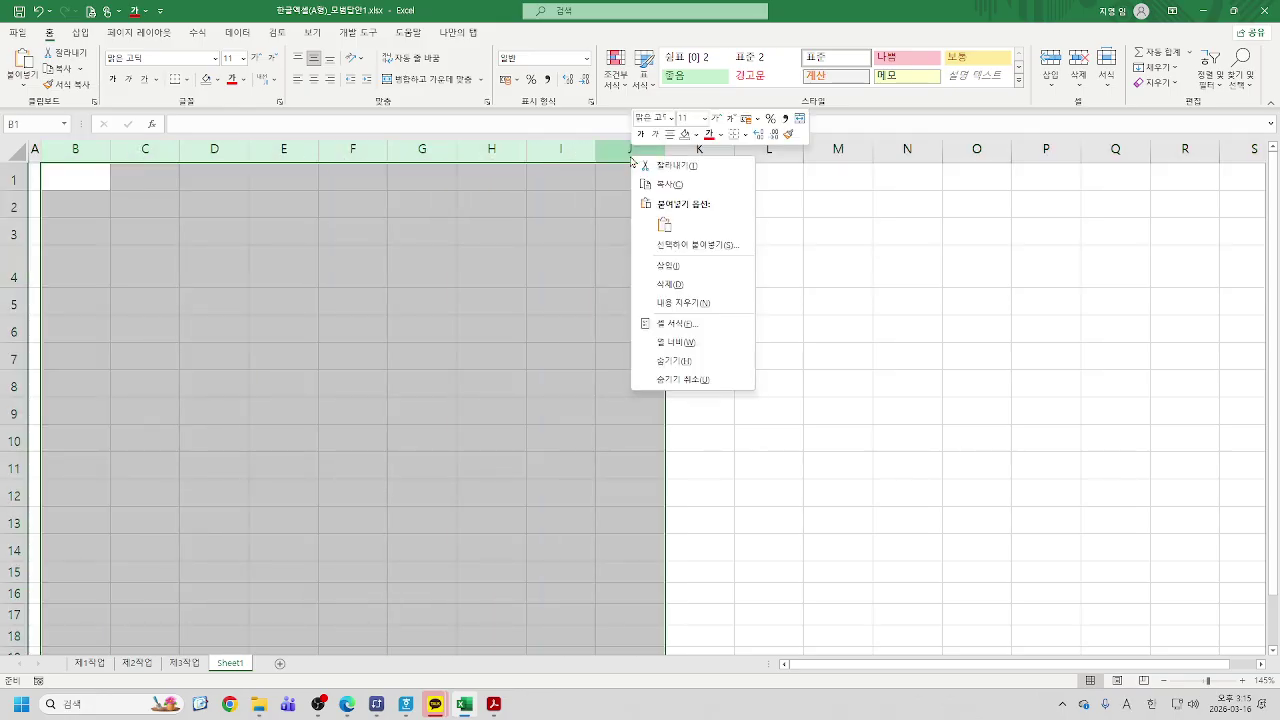
left_click(676, 342)
type("11")
key("Return")
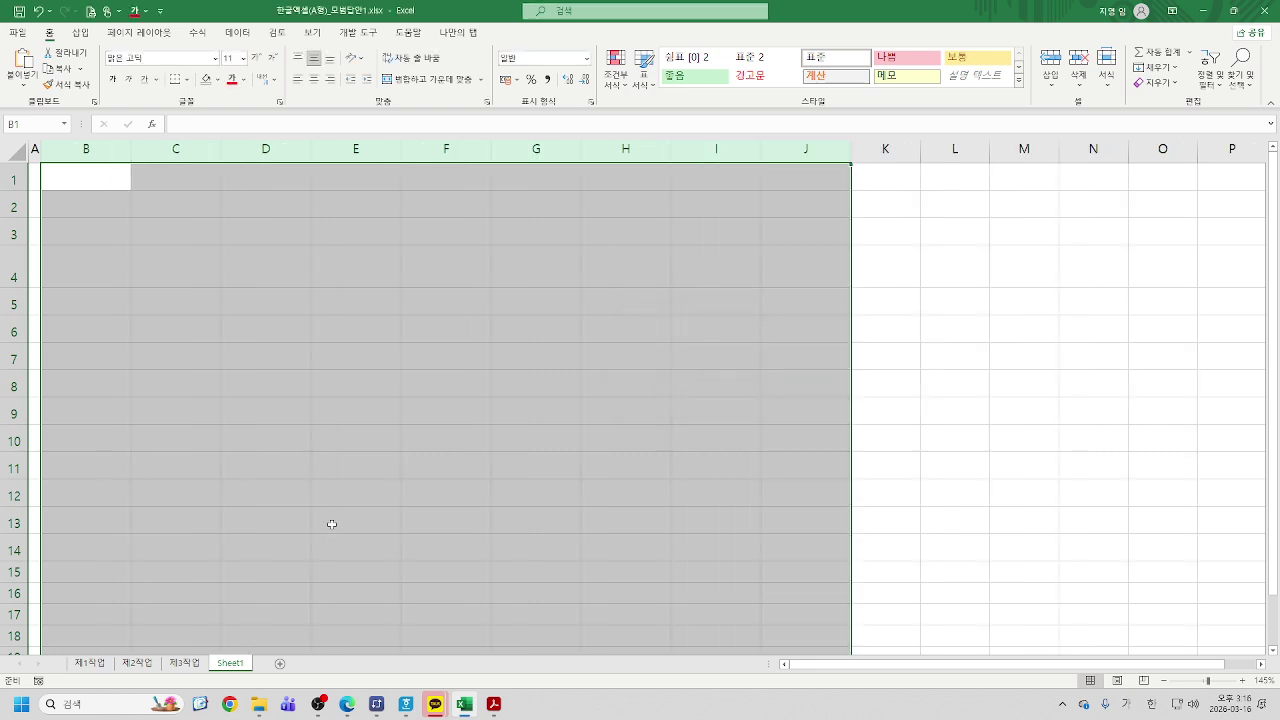
left_click(5, 178)
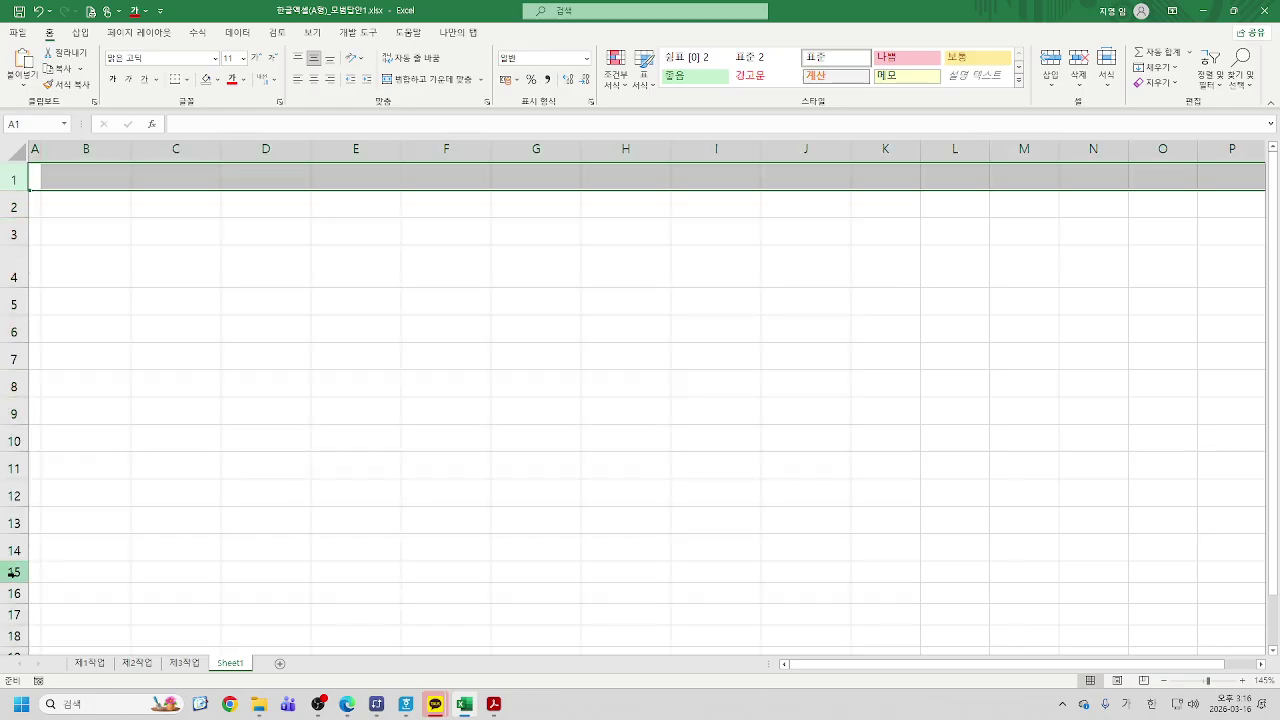
left_click(5, 267)
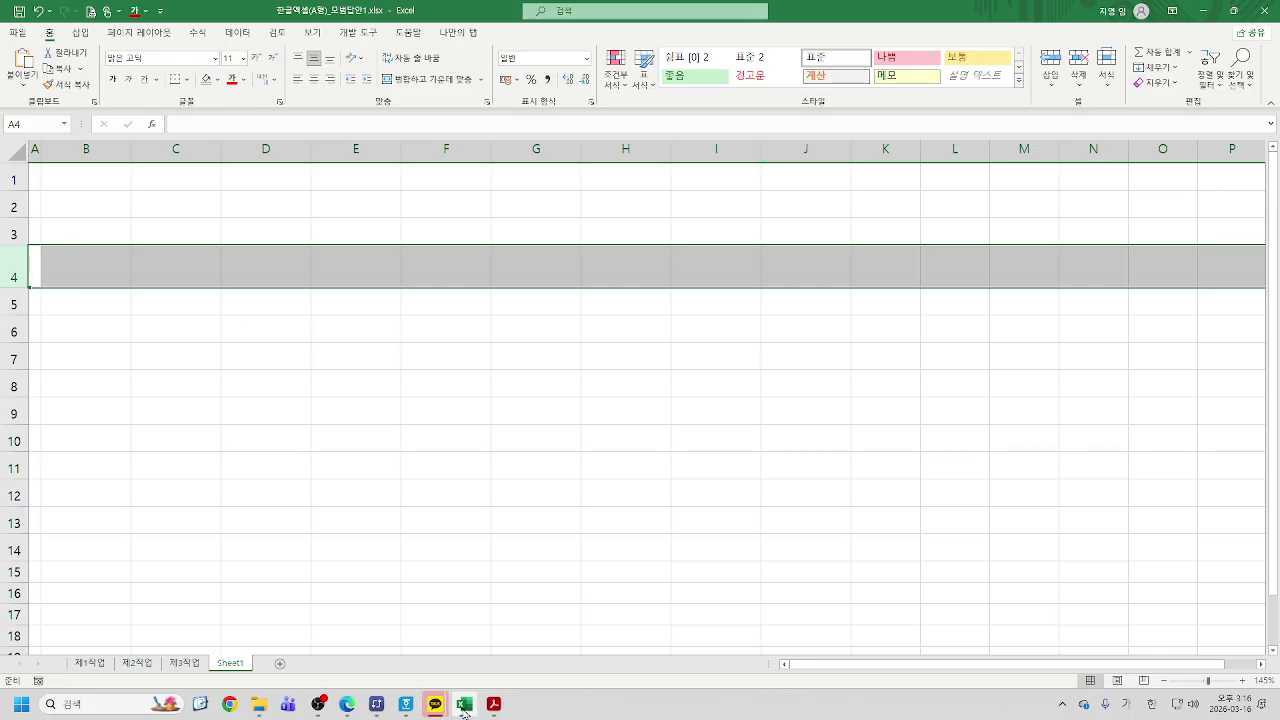
Following the PDF's table, apply all borders to B4:J14, with thick outside borders around the whole range, header B4:J4 and rows B13:J14
left_click(494, 706)
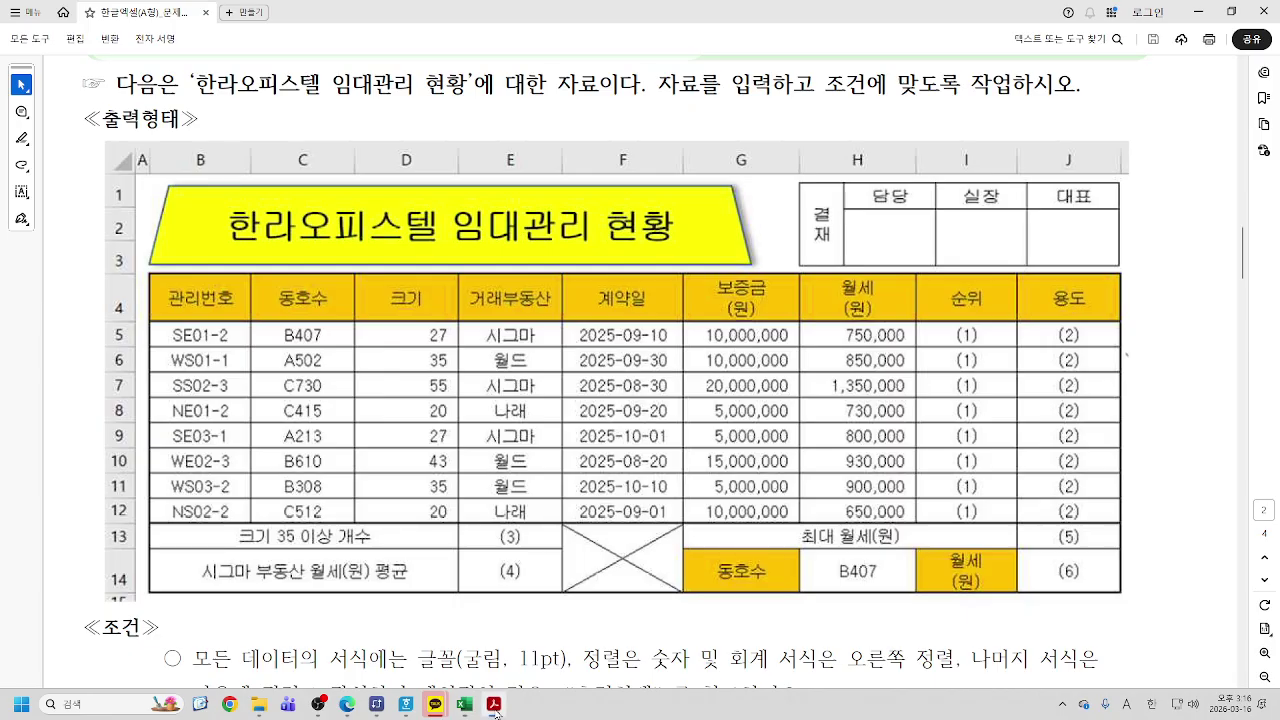
left_click(494, 706)
left_click_drag(81, 263, 815, 543)
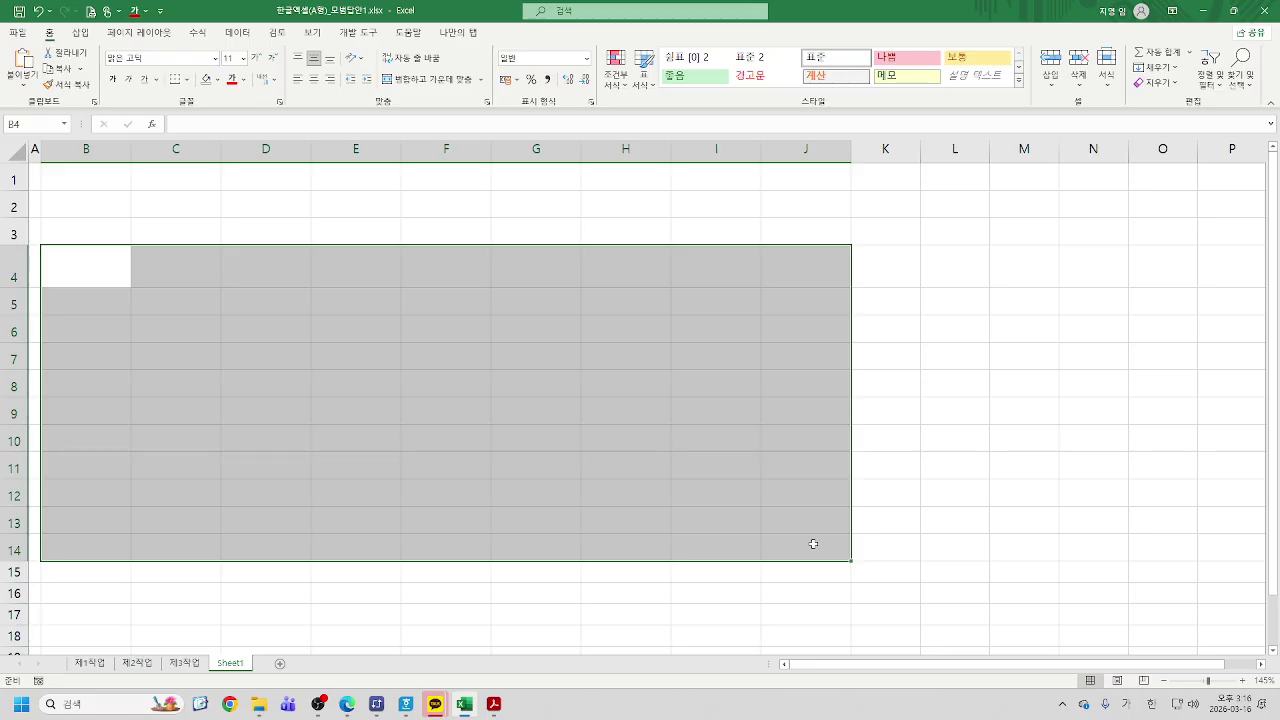
left_click(187, 80)
left_click(215, 212)
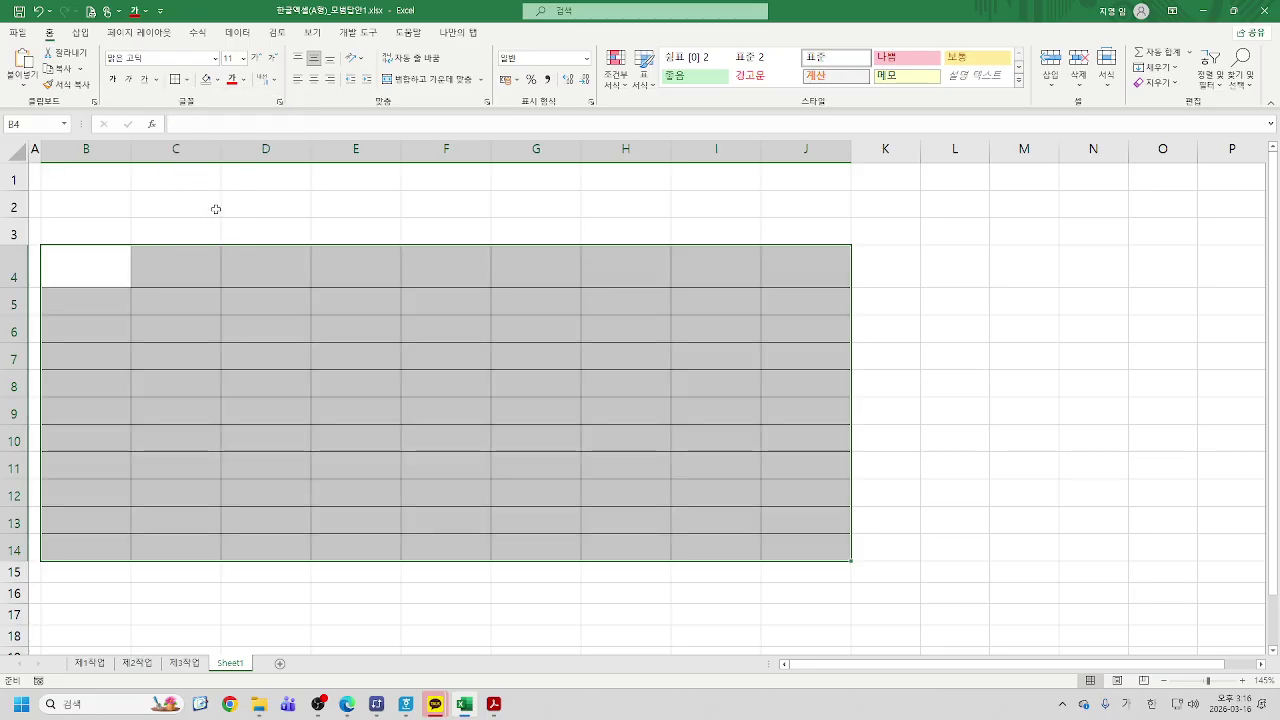
left_click(187, 80)
left_click(218, 250)
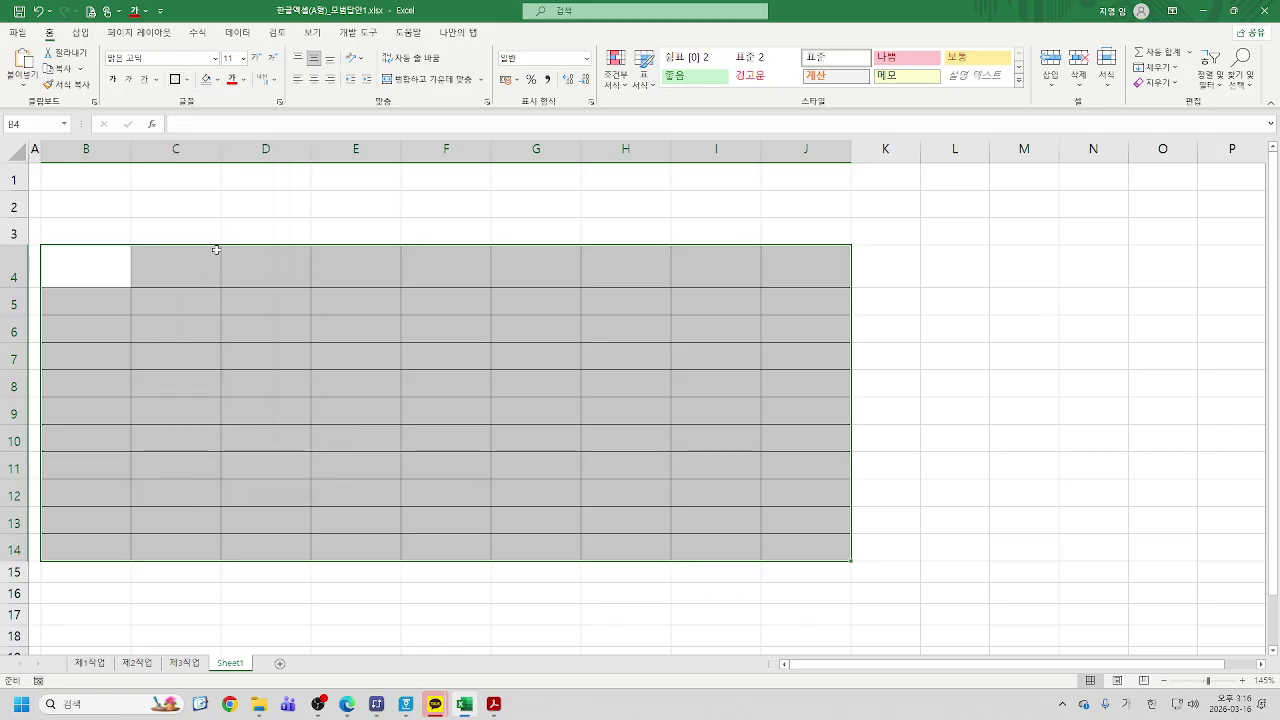
left_click_drag(101, 261, 785, 277)
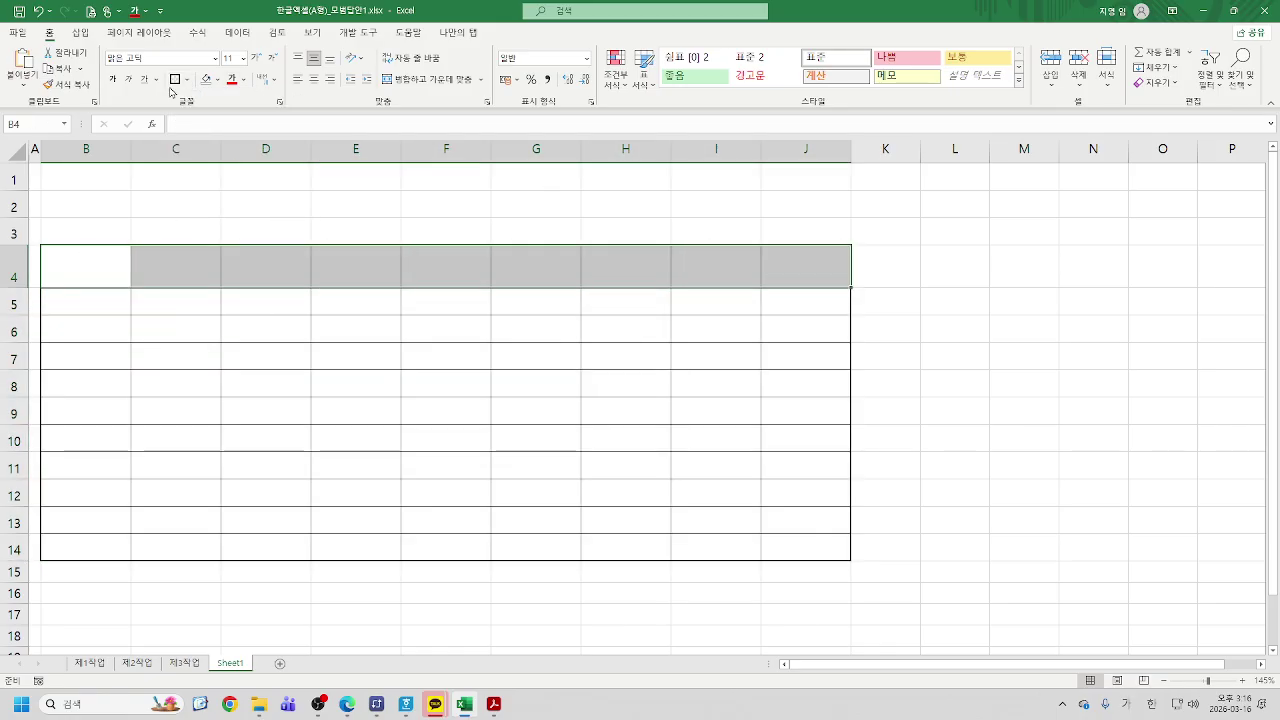
left_click_drag(93, 518, 813, 548)
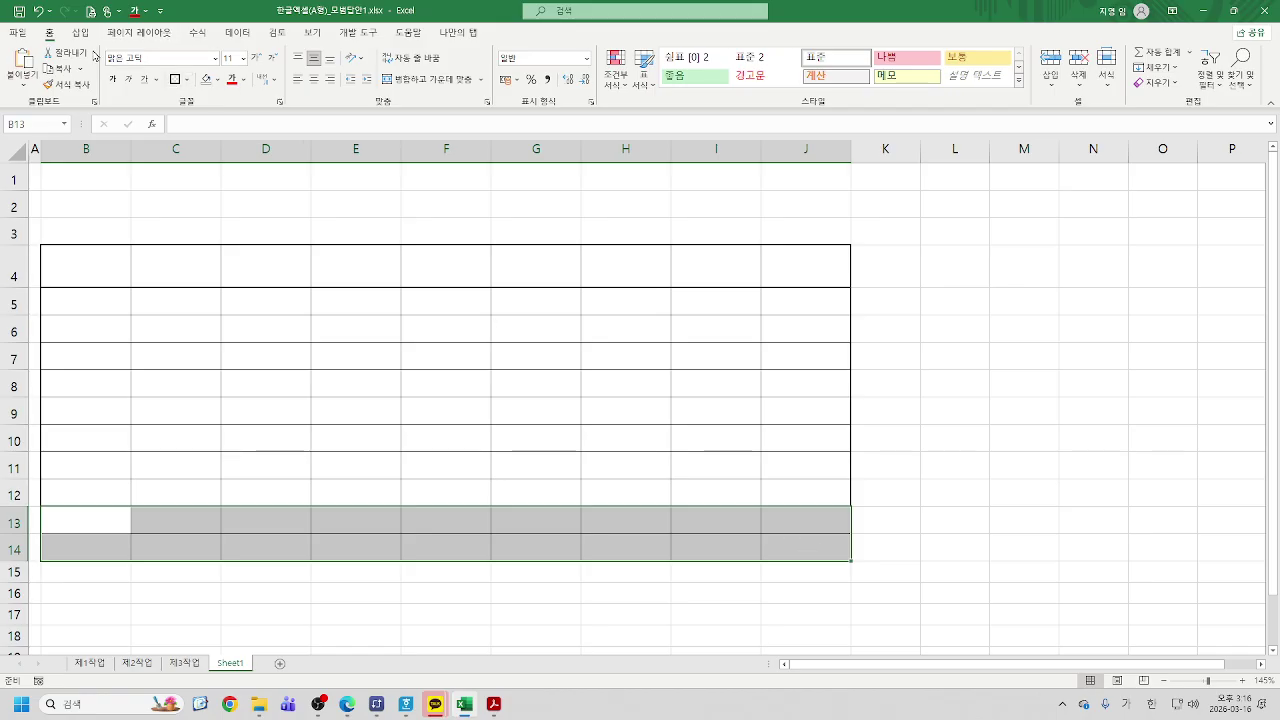
Merge and center each of the ranges B13:D13, B14:D14, F13:F14 and G13:I13
left_click_drag(97, 517, 262, 514)
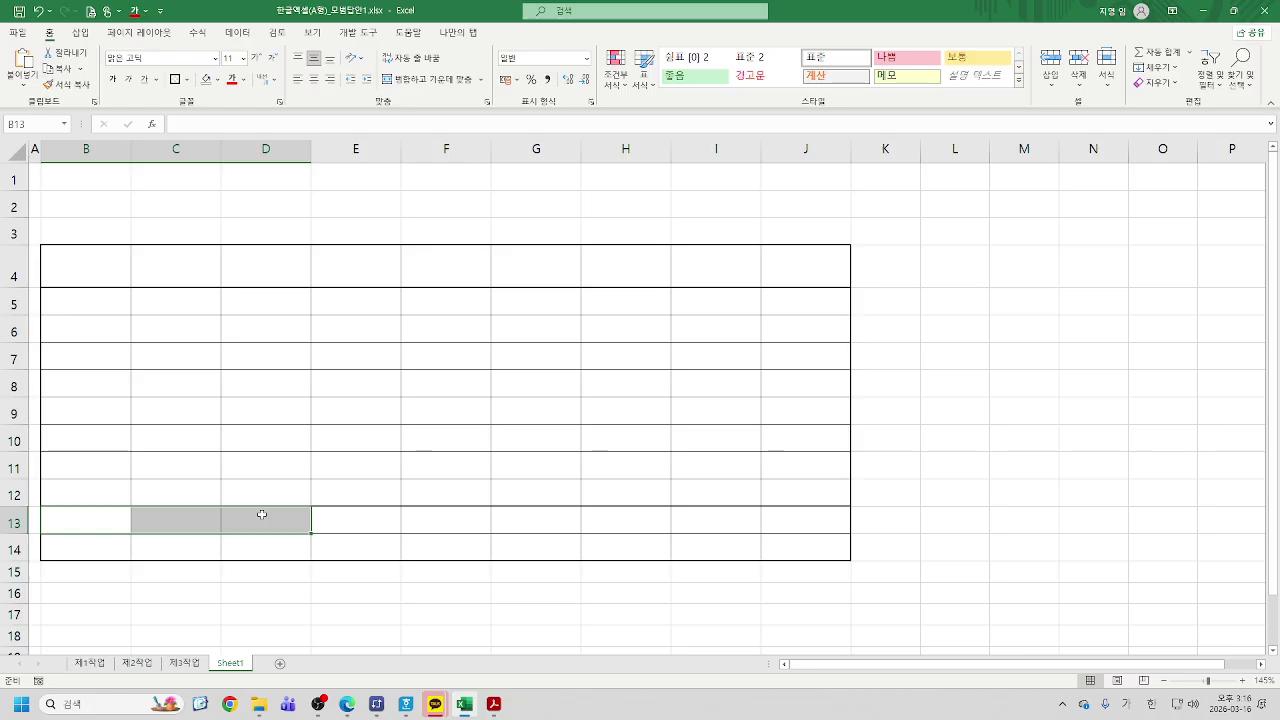
left_click(386, 79)
left_click_drag(61, 550, 263, 546)
left_click(386, 80)
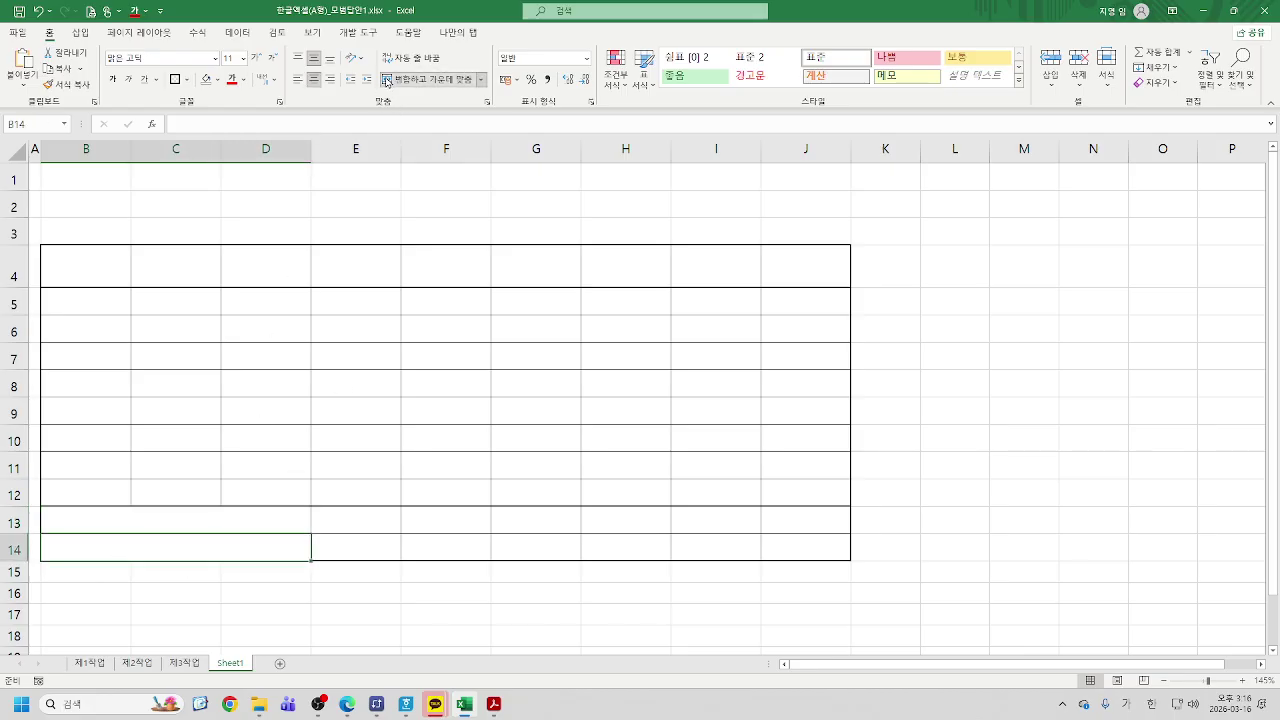
left_click(441, 518)
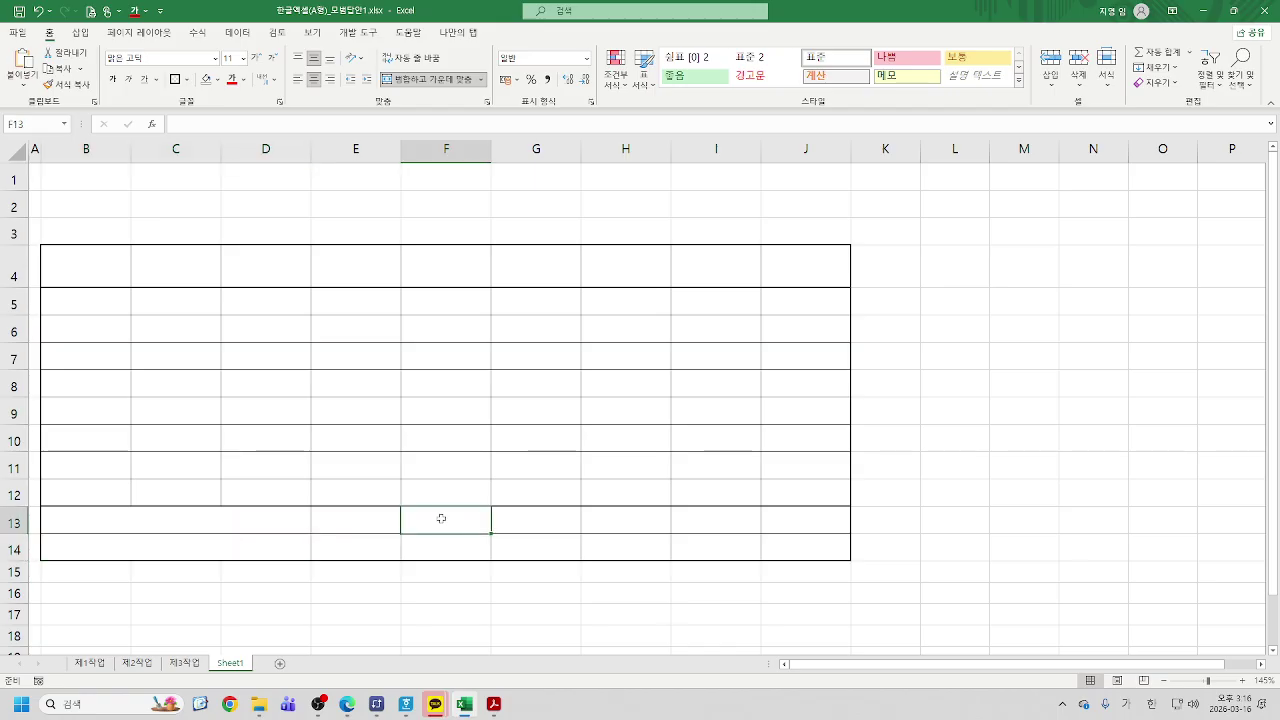
left_click_drag(441, 518, 446, 540)
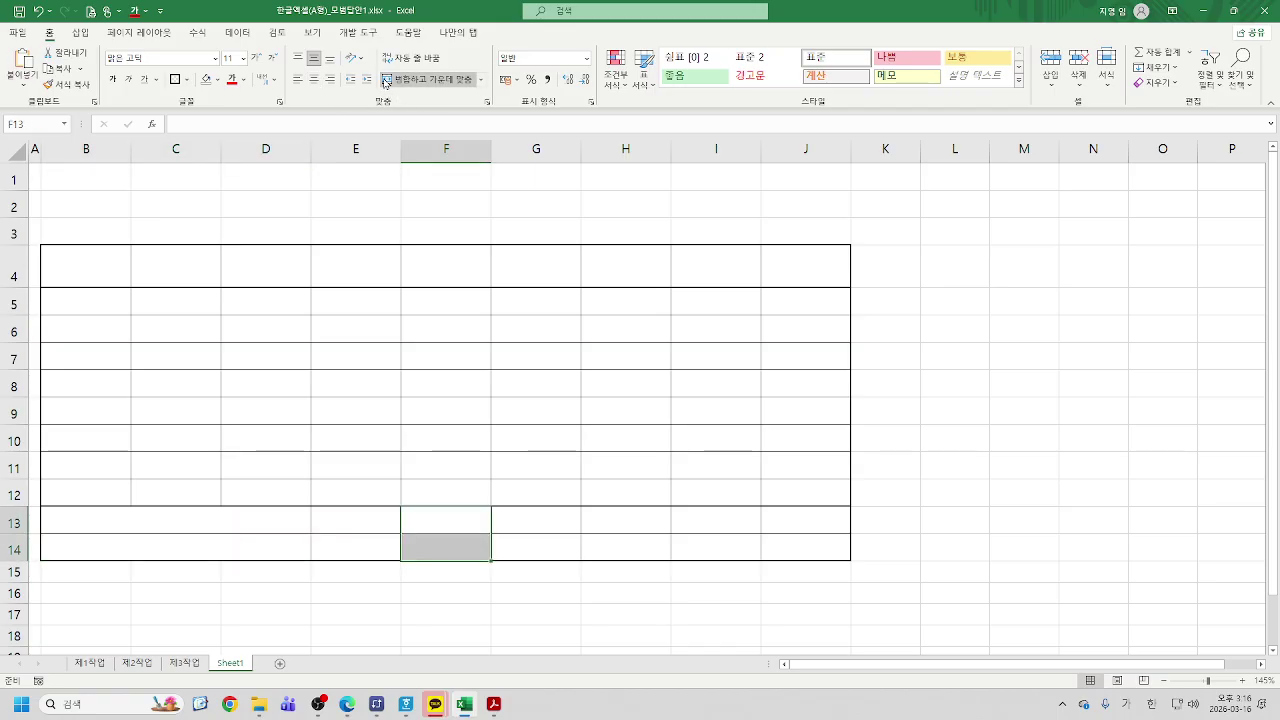
left_click(430, 79)
left_click(529, 526)
left_click_drag(529, 526, 721, 529)
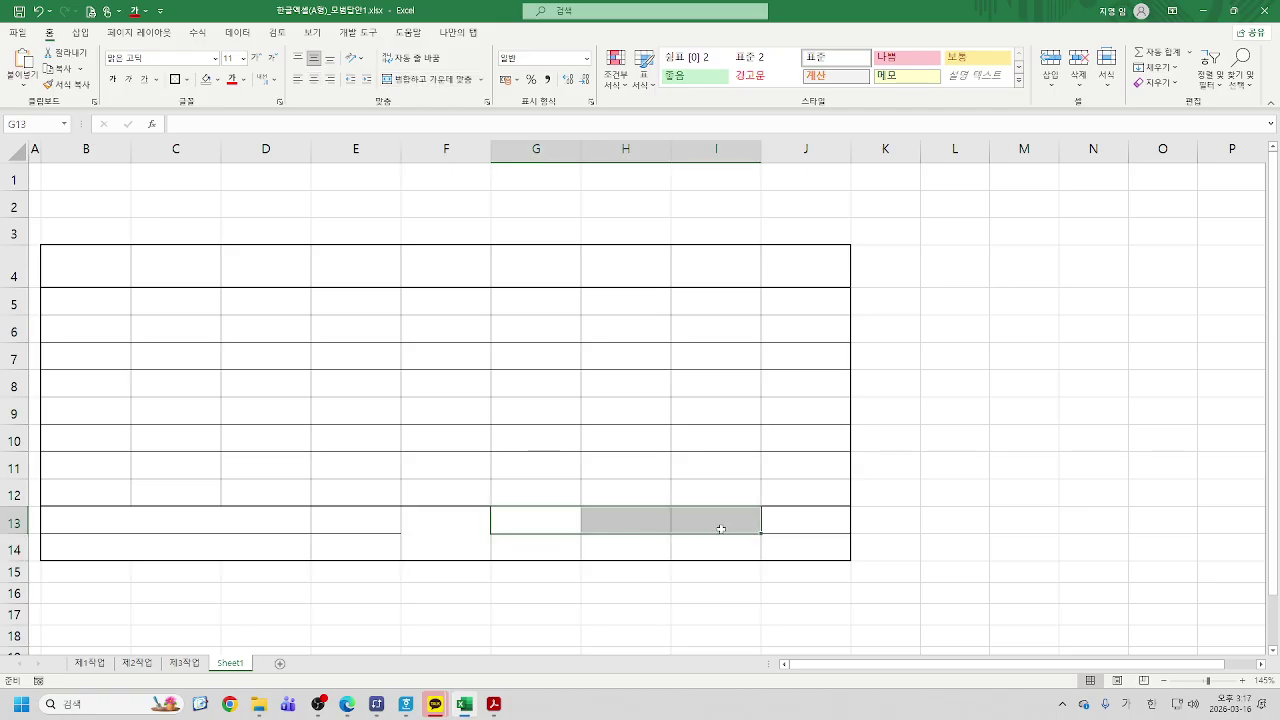
left_click(388, 81)
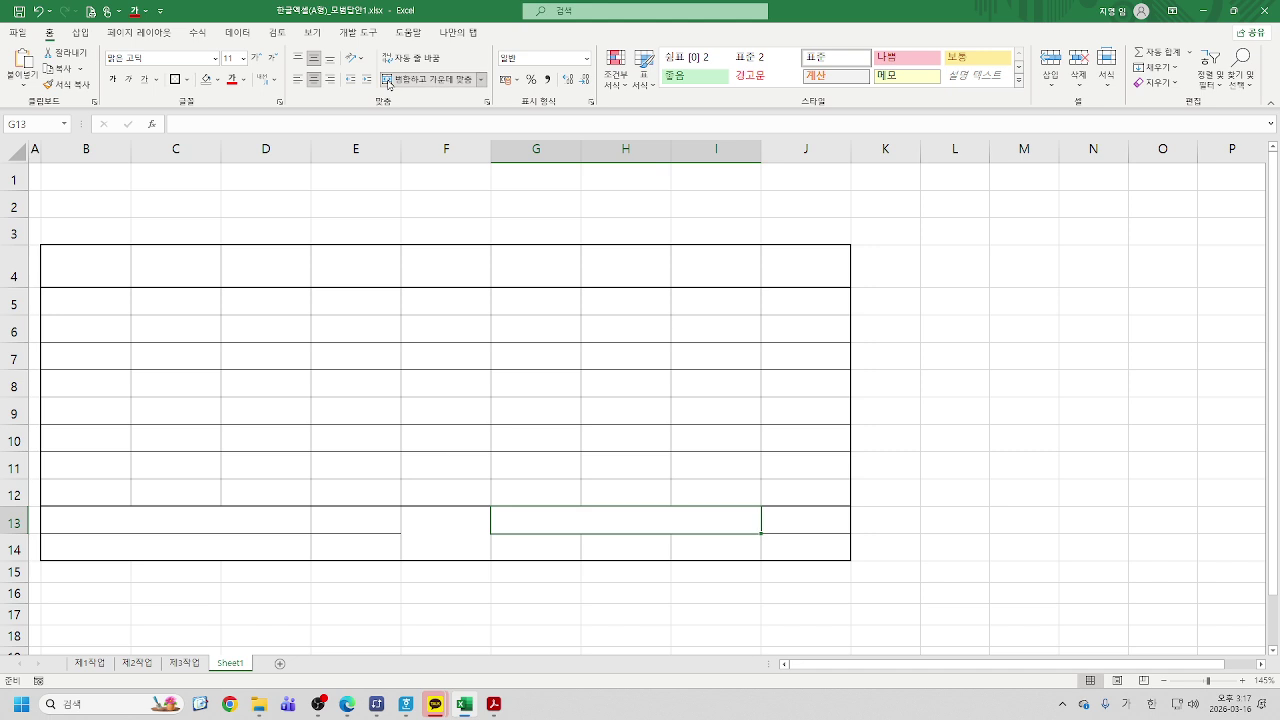
Add both diagonal borders to the merged cell F13:F14 so that they cross in an X
left_click(443, 528)
right_click(446, 536)
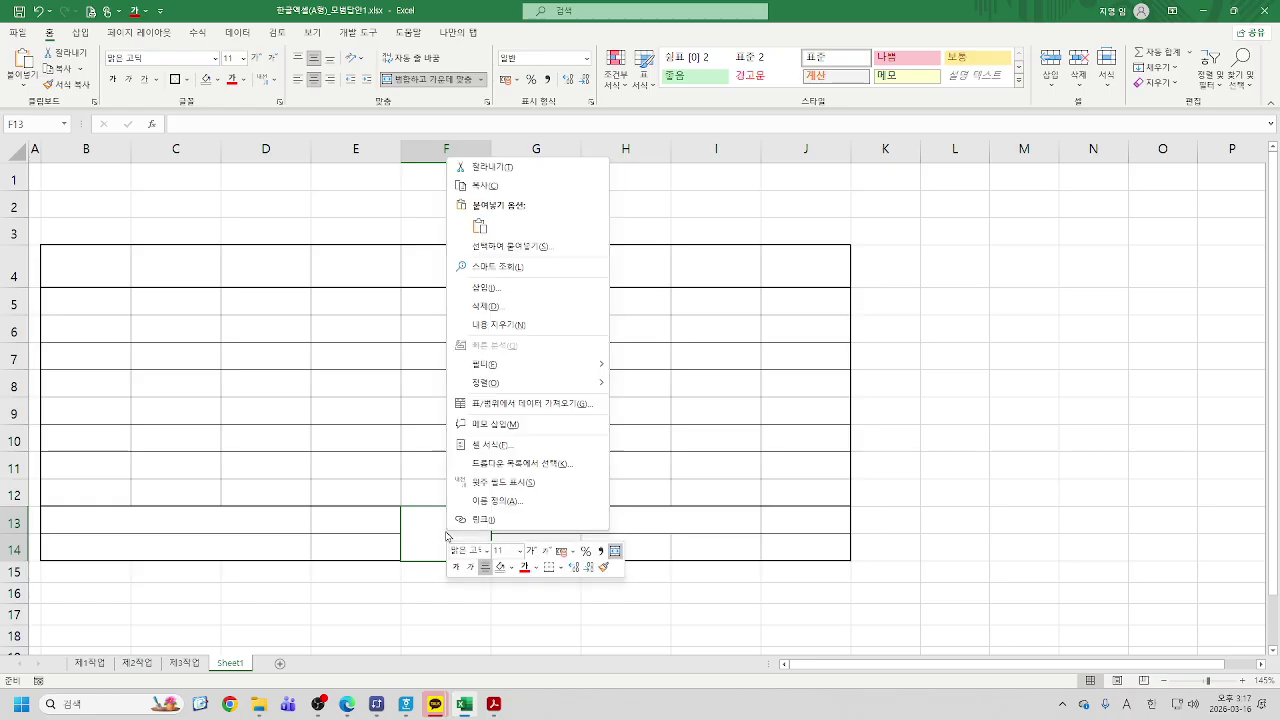
left_click(508, 446)
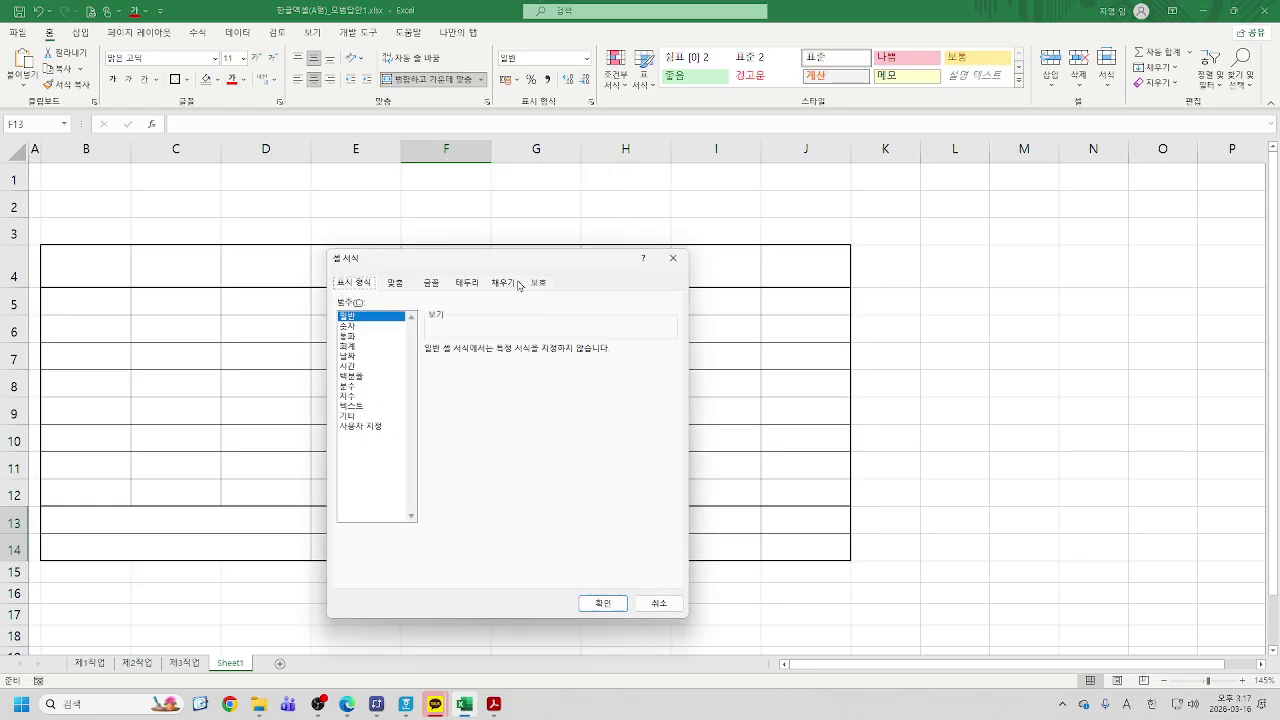
left_click(462, 283)
left_click(441, 464)
left_click(587, 464)
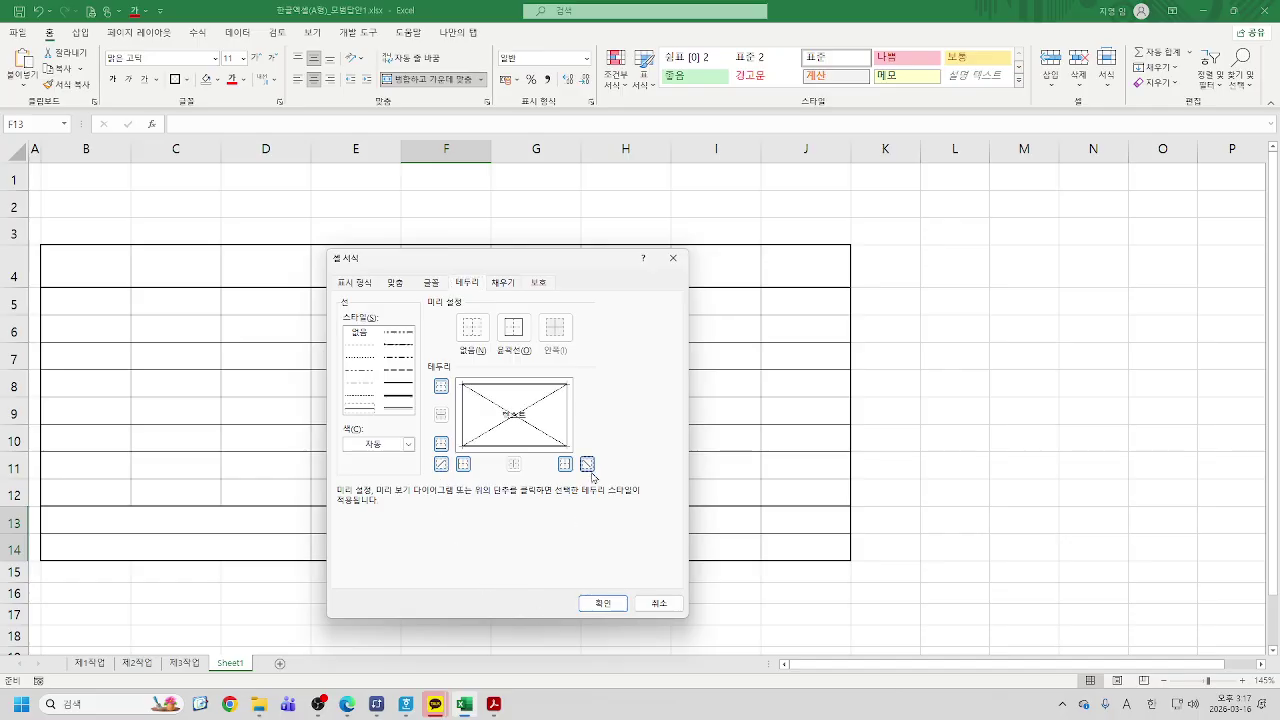
left_click(603, 605)
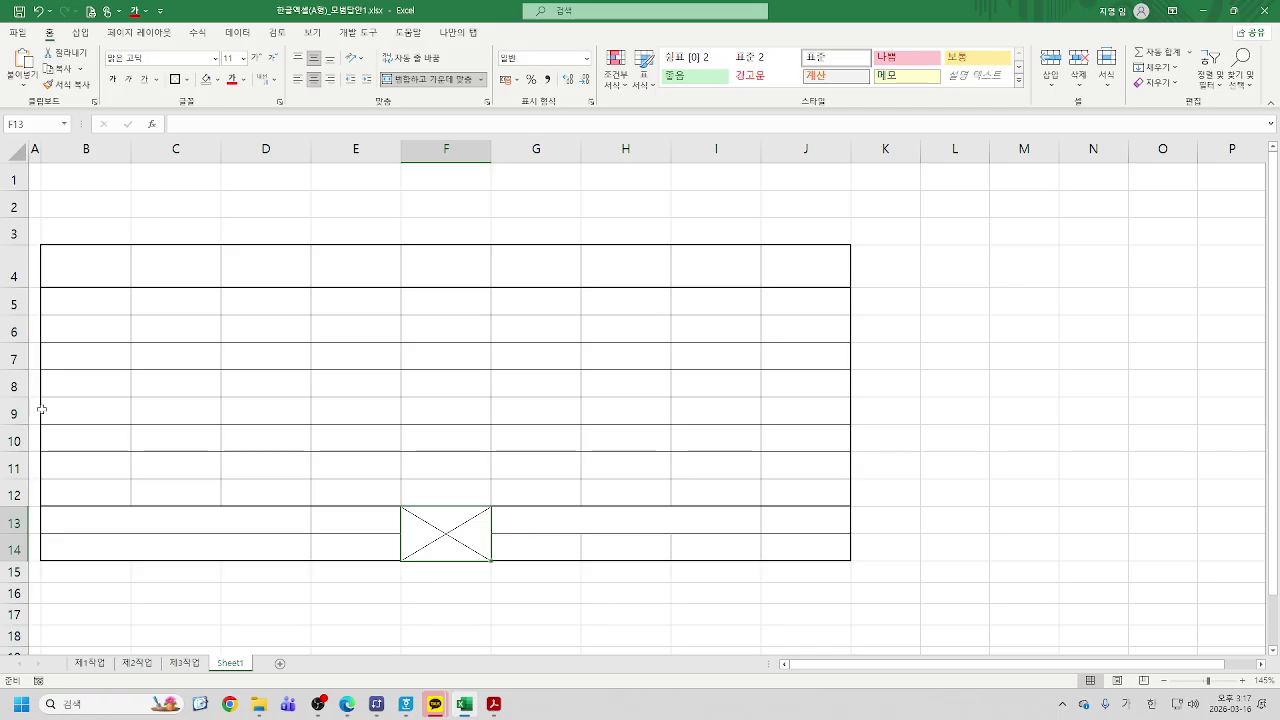
Enter sample text on two lines in C4 using an in-cell line break, and clear the cell again
left_click(79, 270)
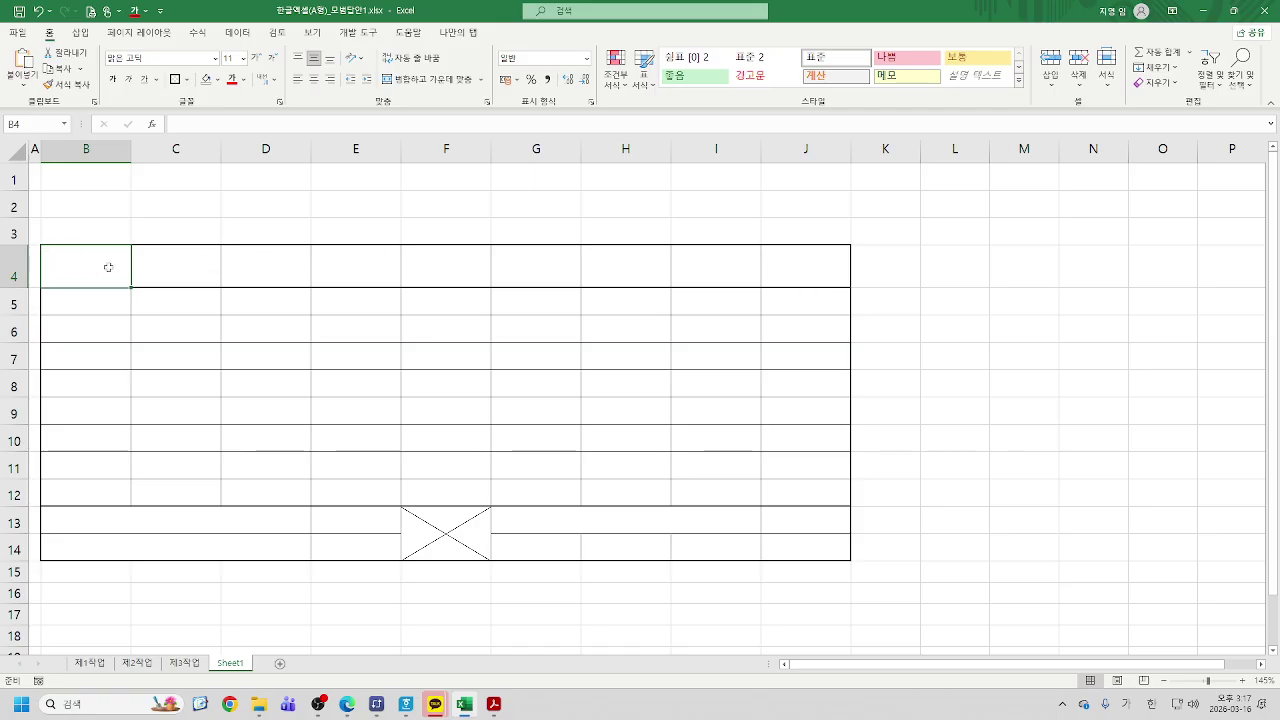
left_click(165, 266)
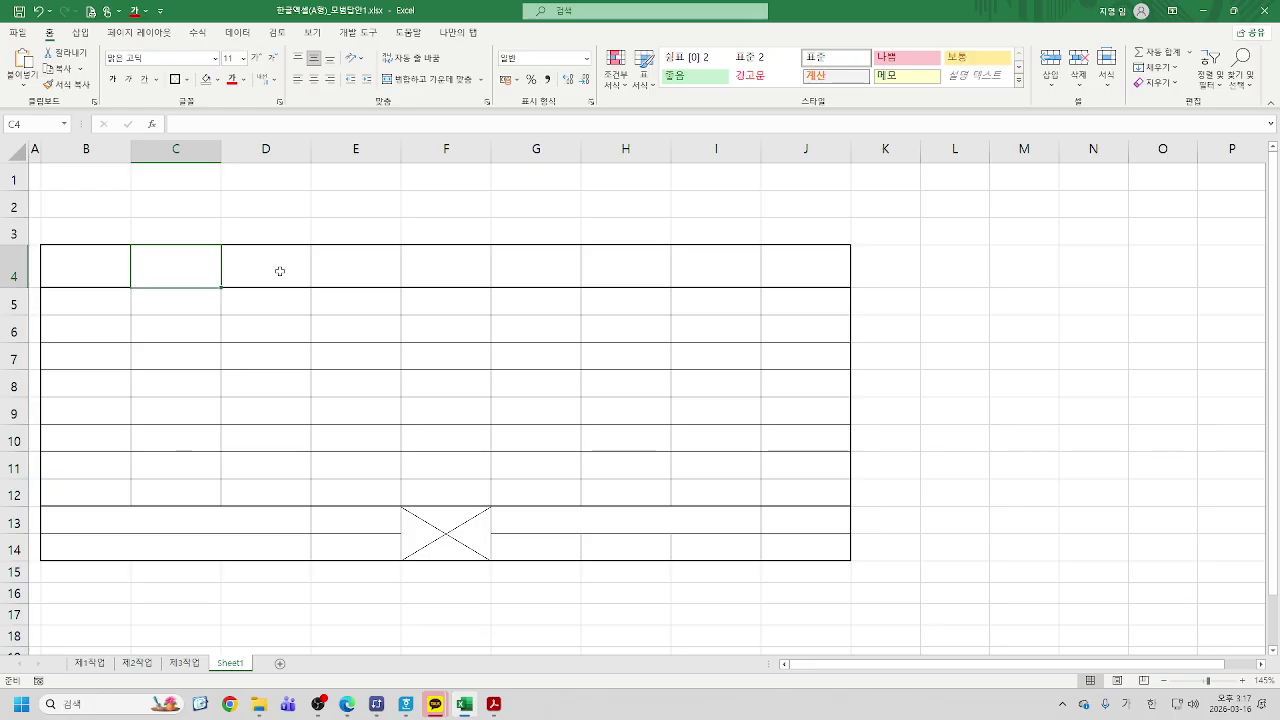
type("이이이이")
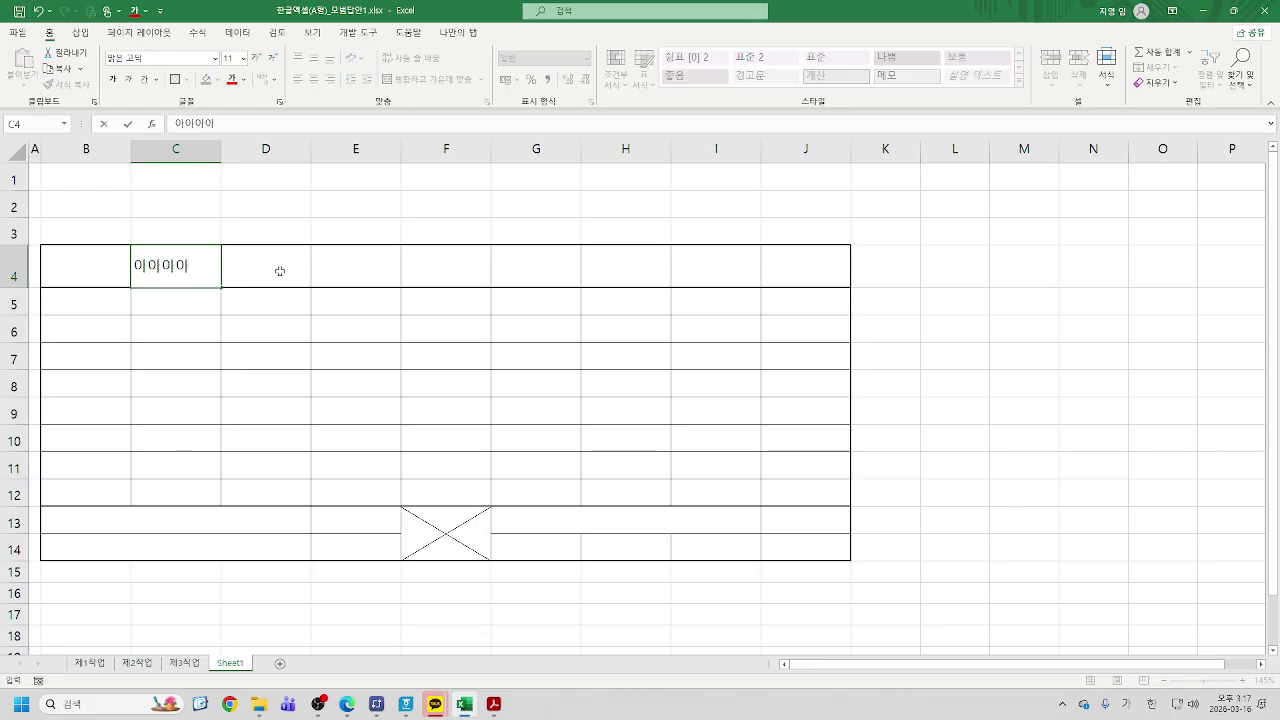
key("alt+Return")
type("이이ㅣㅇ")
key("Return")
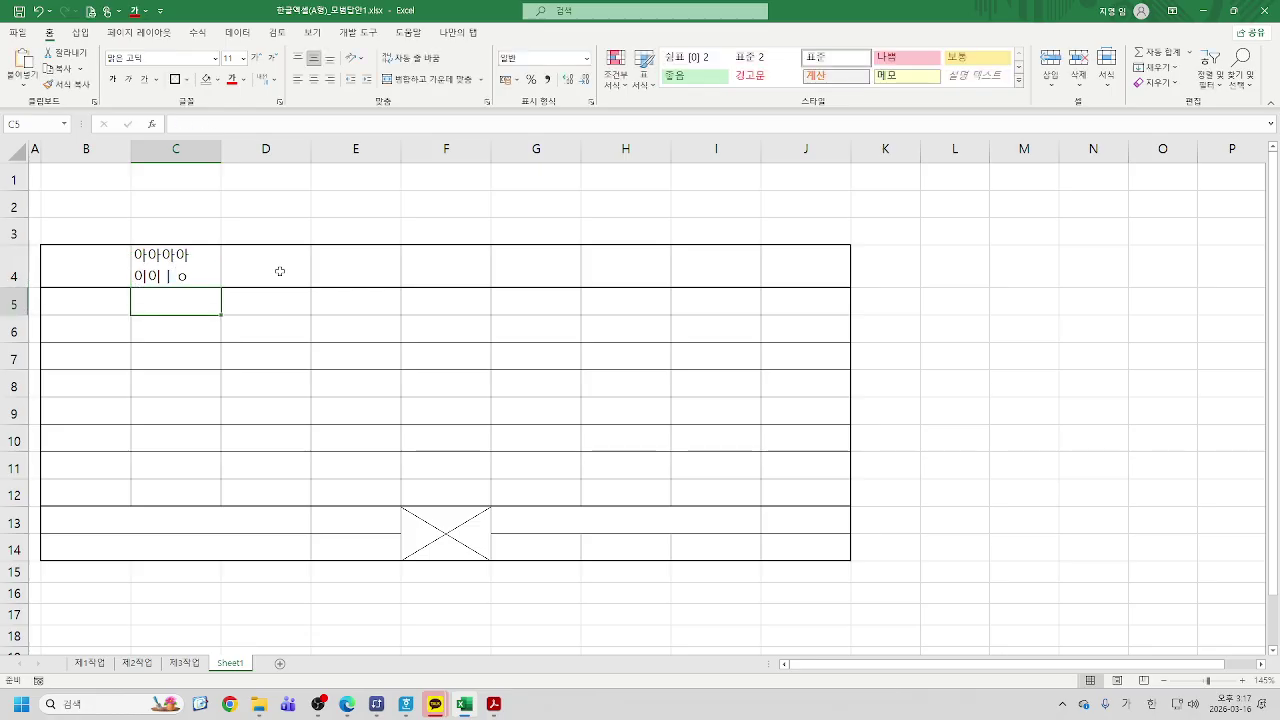
left_click(180, 275)
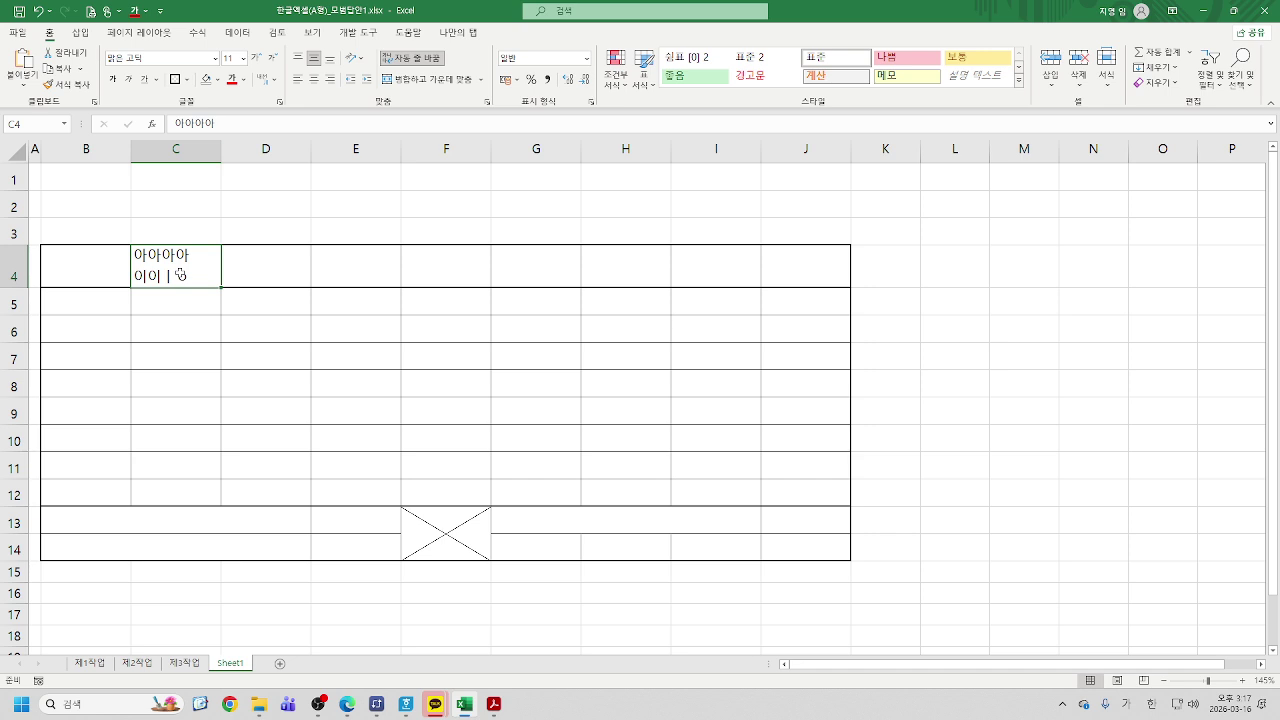
key("Delete")
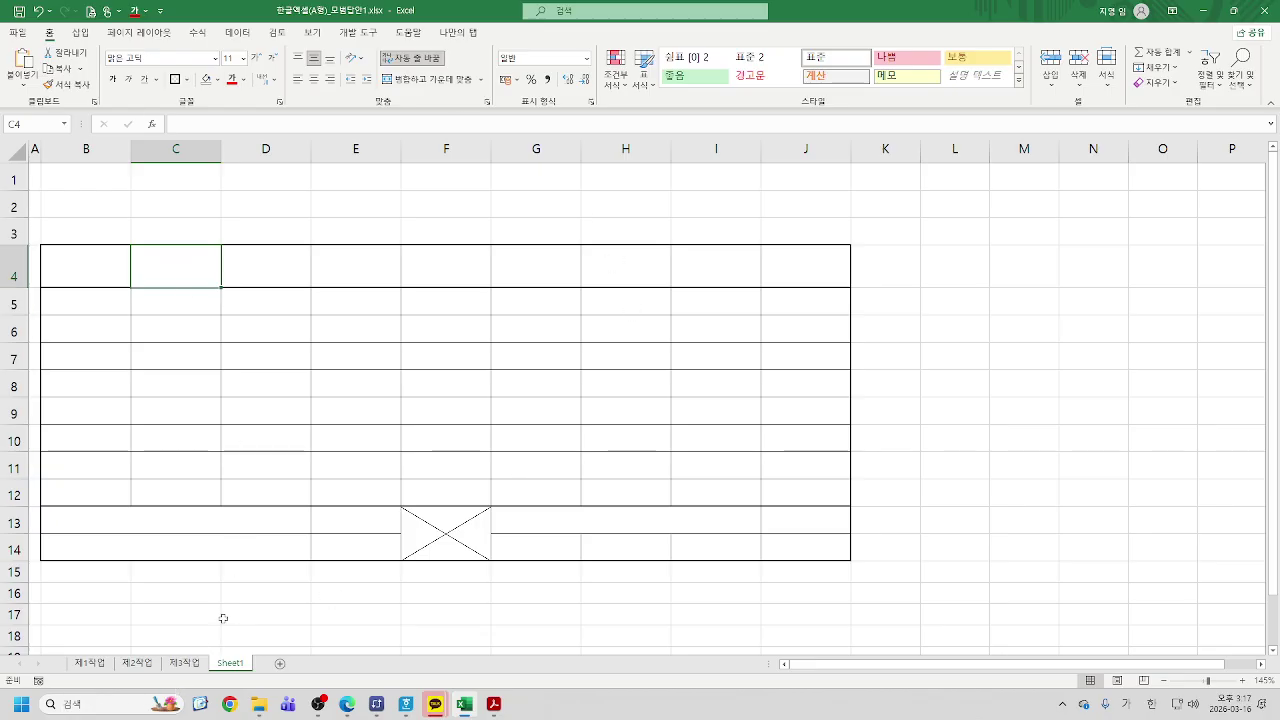
On the 제1작업 sheet, center the contents of the table B4:J14 horizontally
left_click(89, 665)
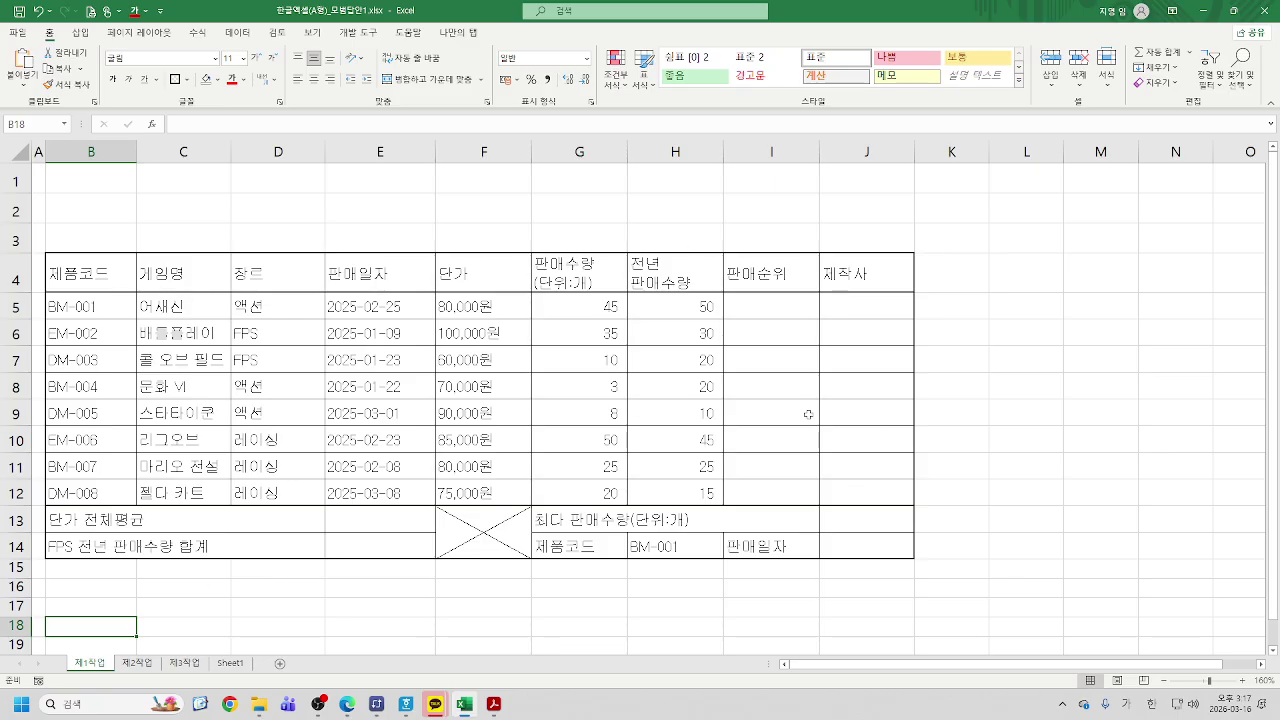
left_click_drag(68, 268, 868, 527)
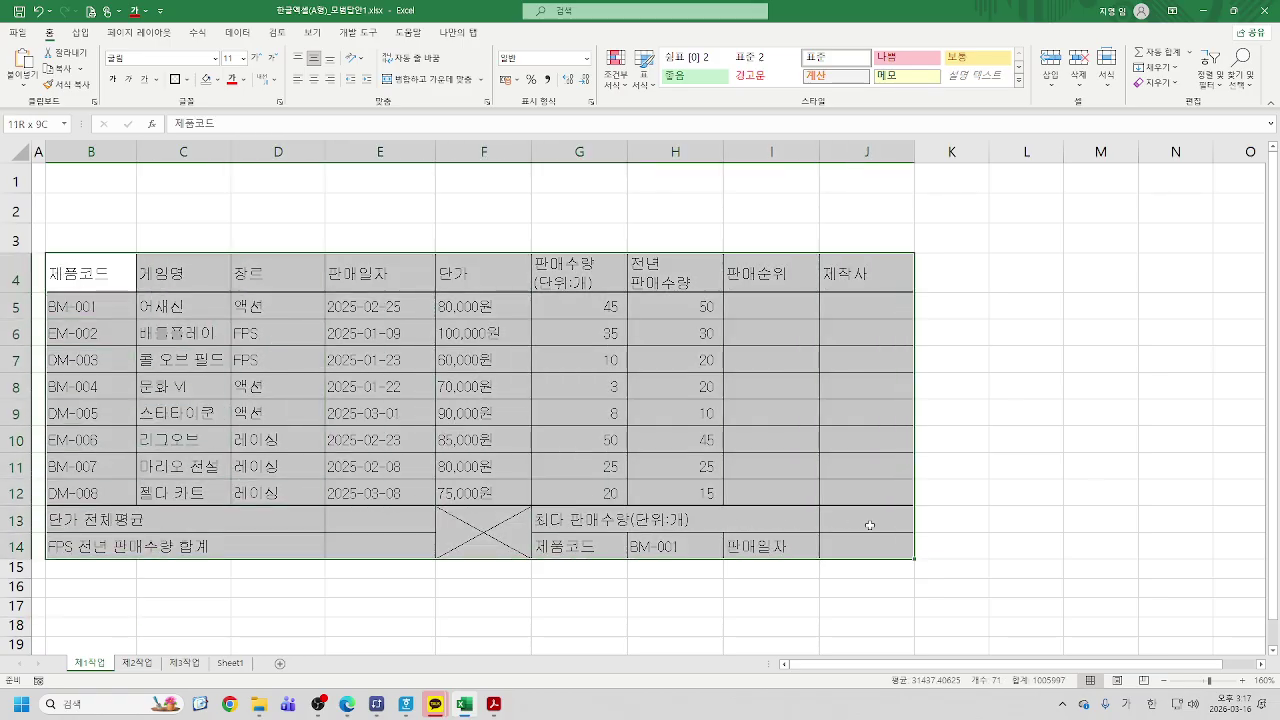
left_click(314, 79)
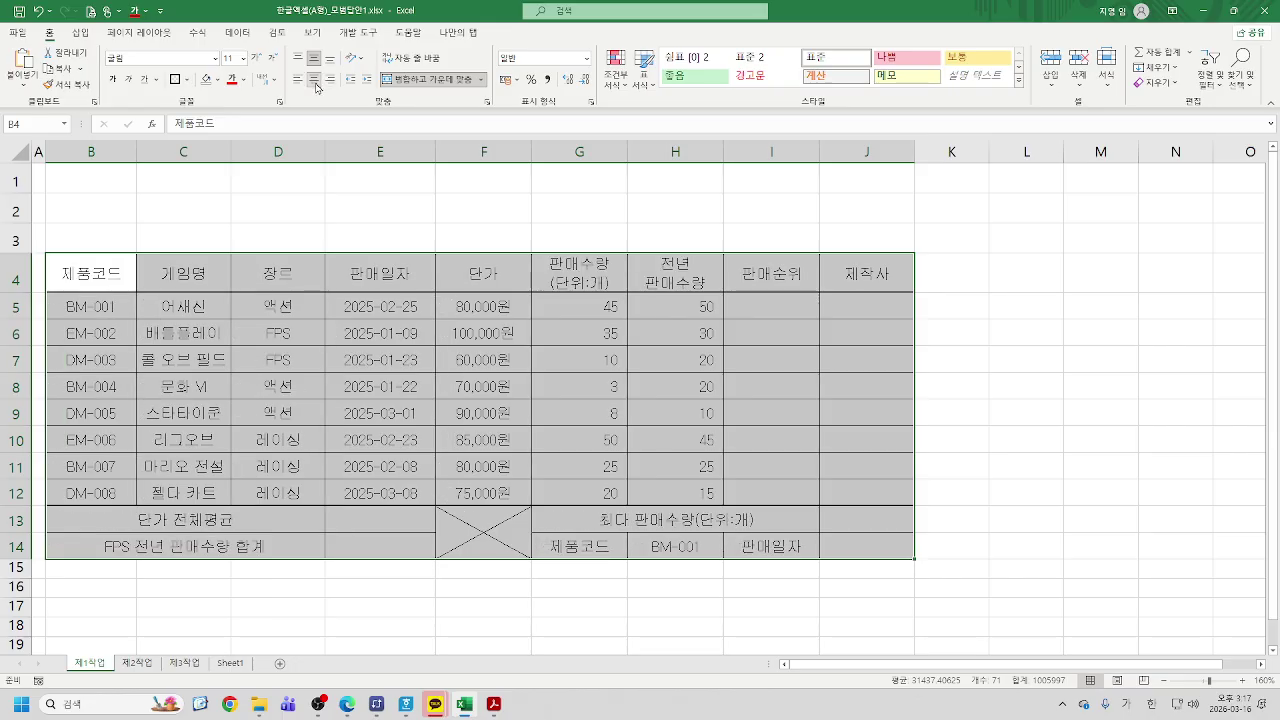
Apply the comma number style to the price and quantity values in F5:H12
left_click_drag(462, 308, 705, 497)
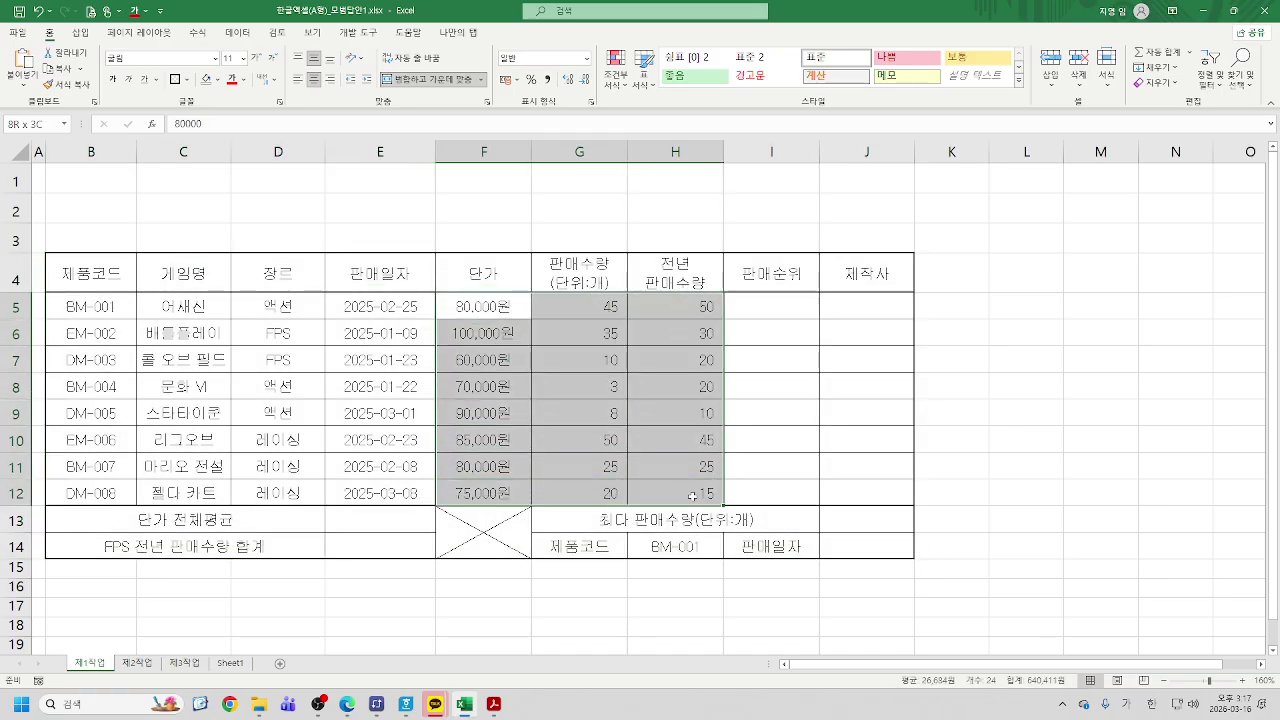
left_click(549, 84)
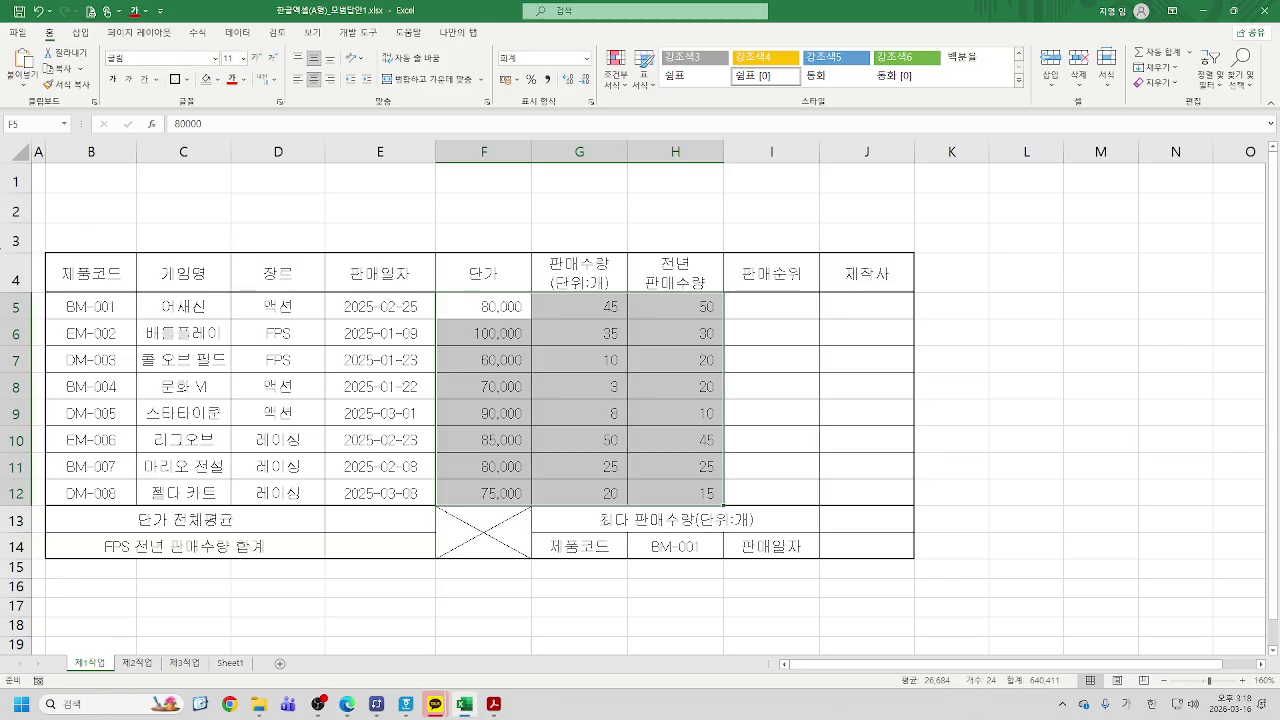
left_click(20, 159)
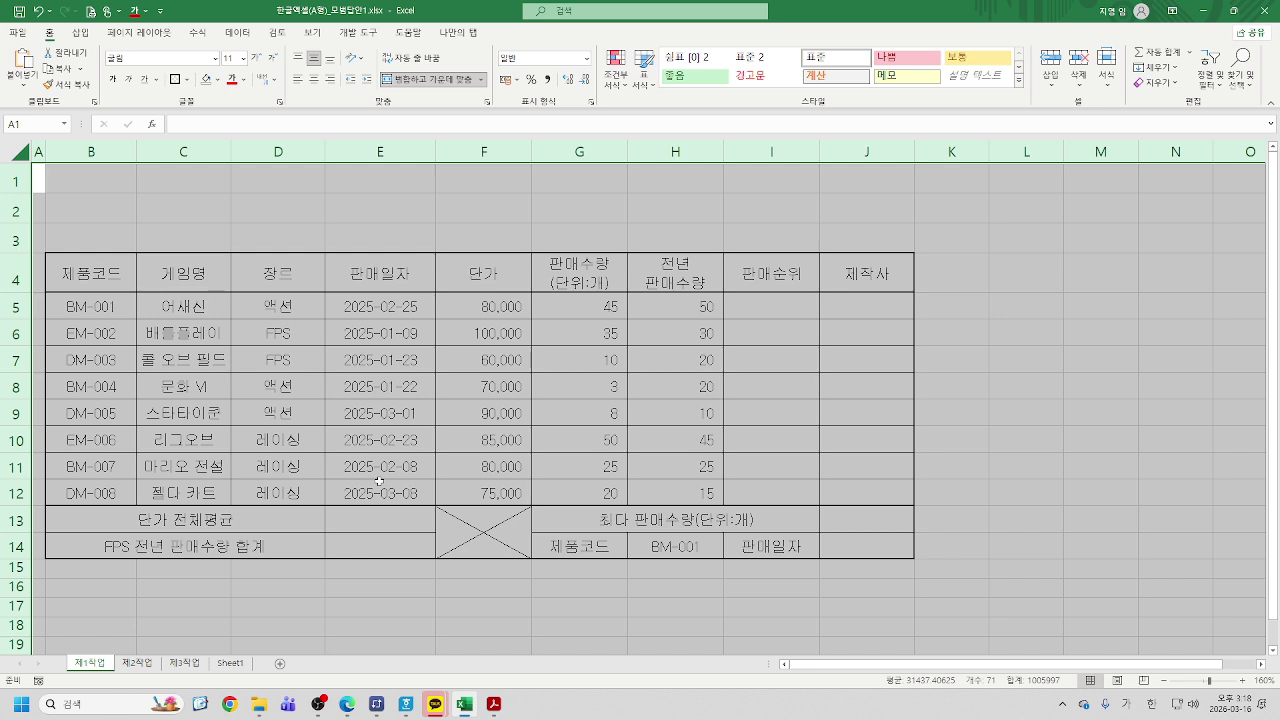
left_click(352, 413)
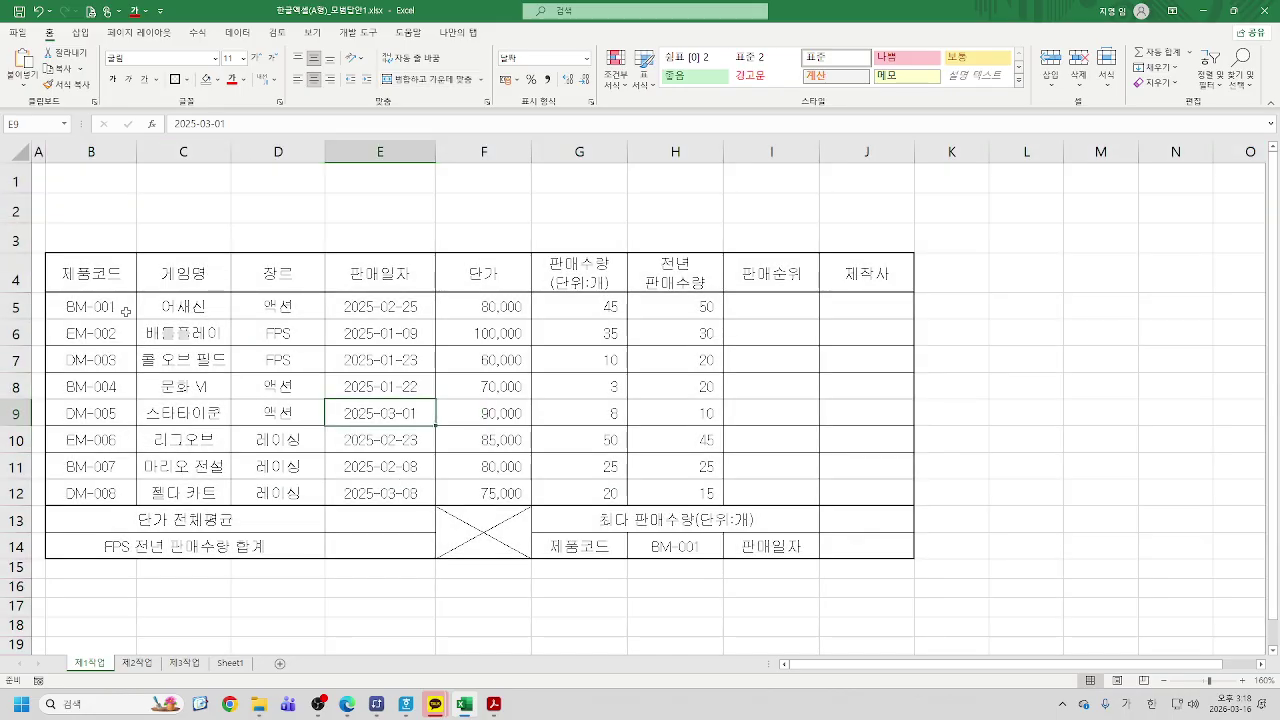
Fill the header row B4:J4 and the label cells G14 and I14 with the standard orange color
left_click_drag(80, 272, 885, 272)
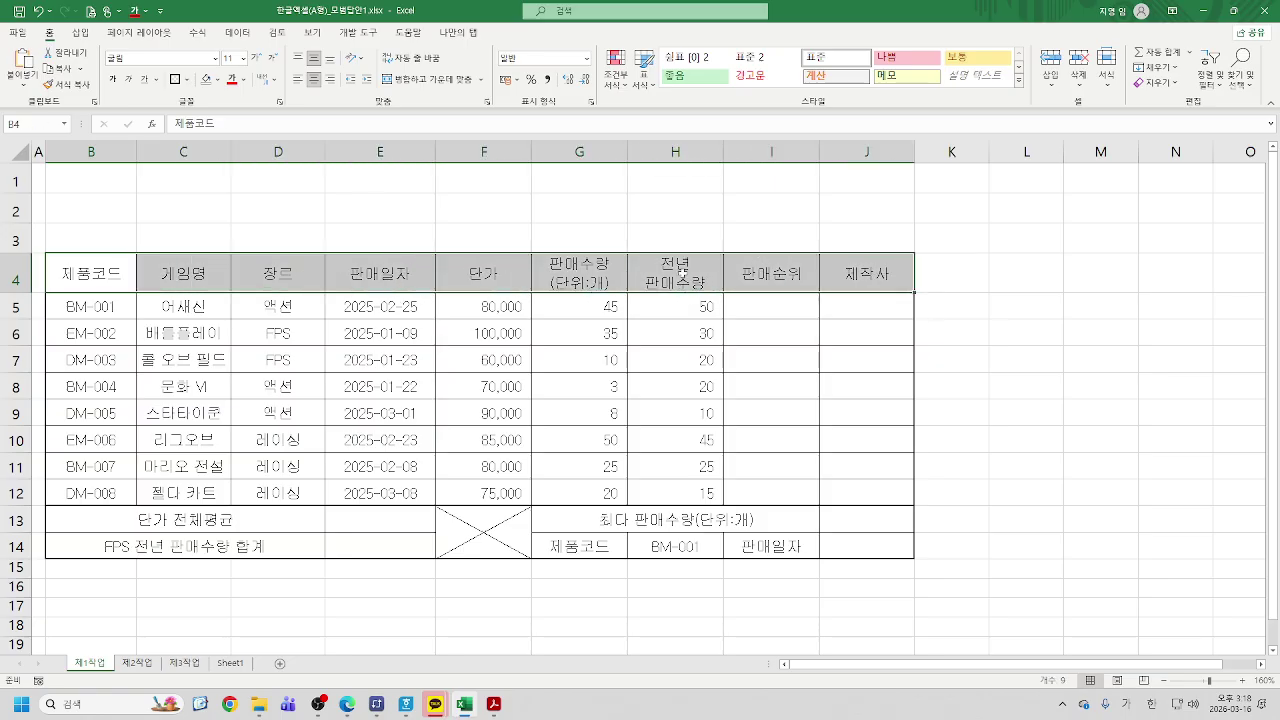
left_click(217, 79)
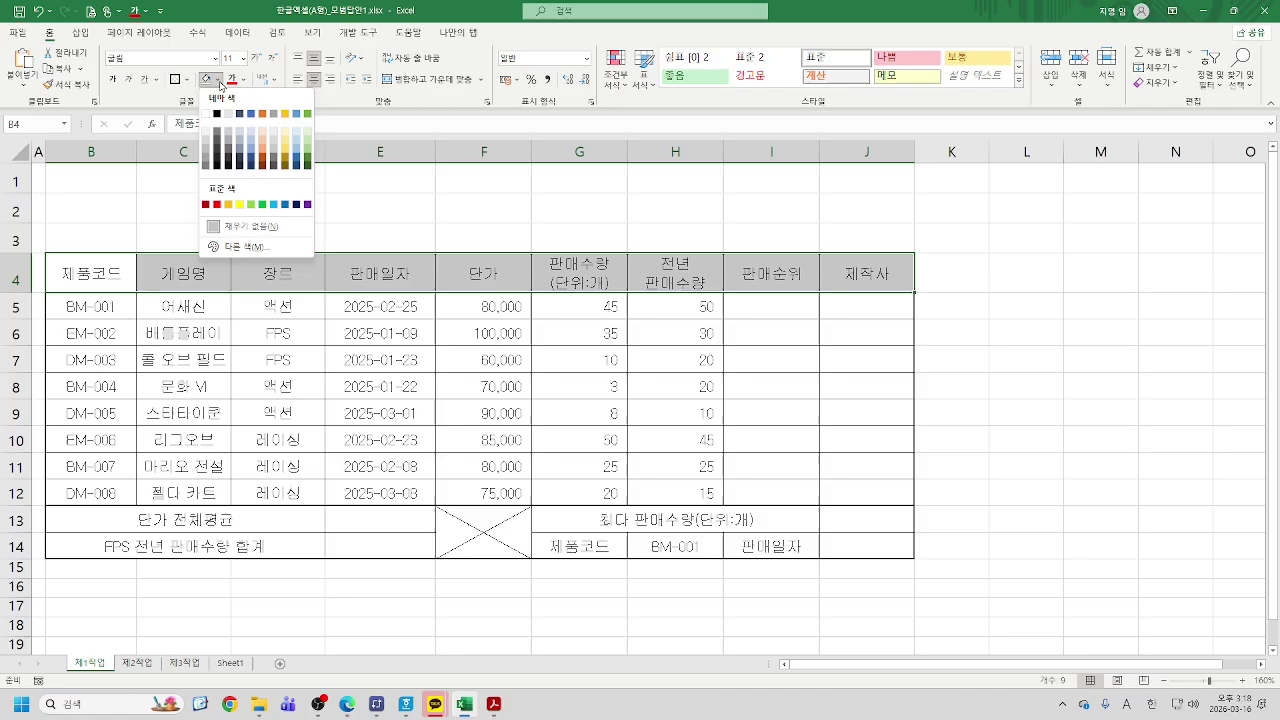
left_click(228, 208)
left_click(577, 544)
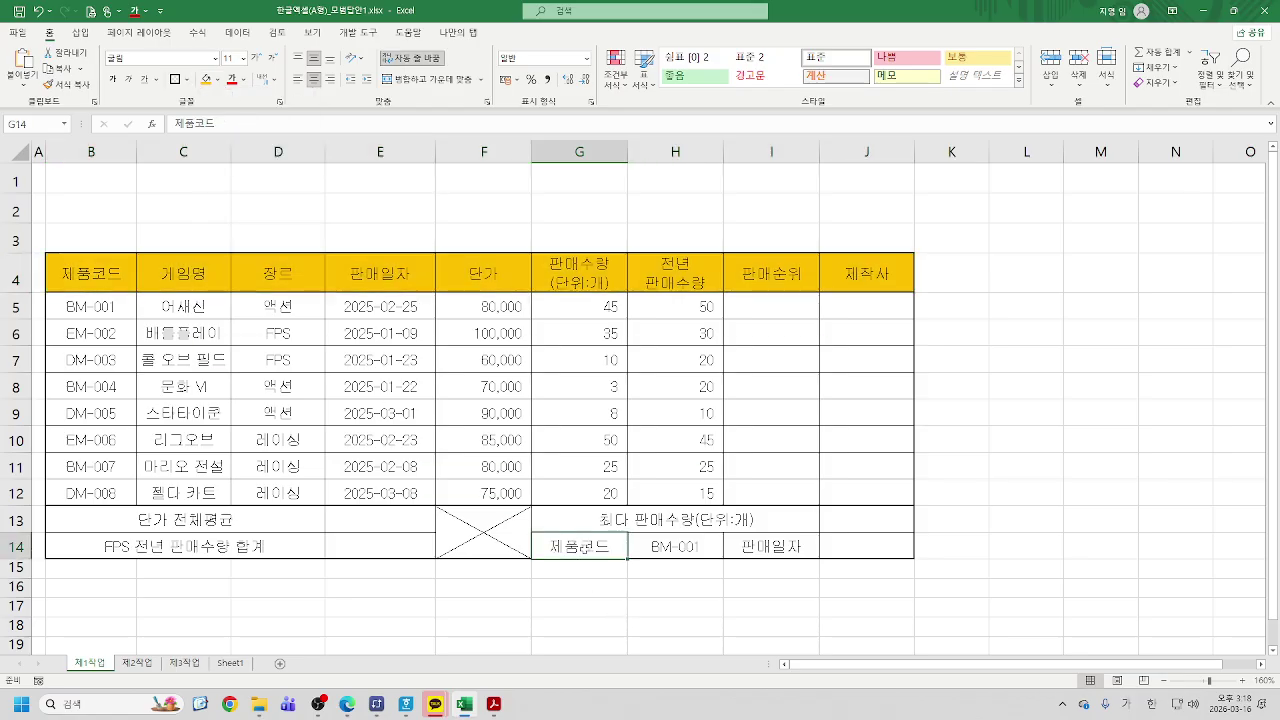
left_click(206, 80)
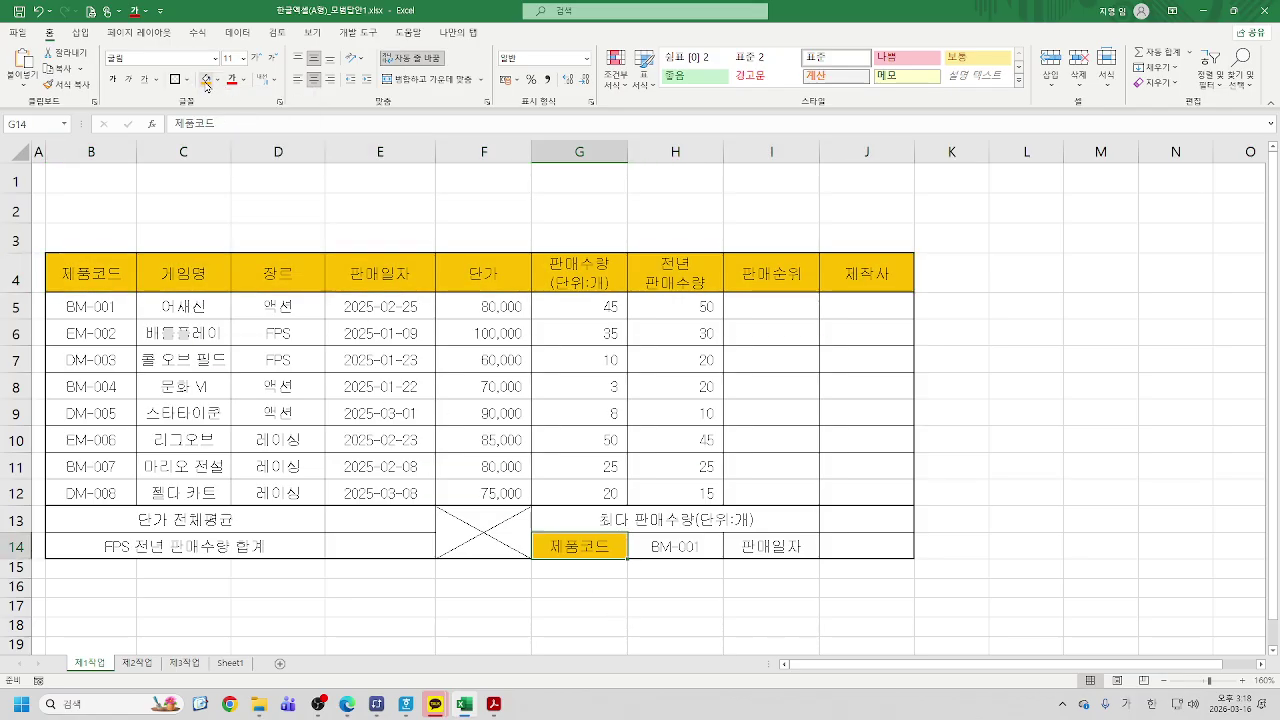
left_click(767, 545)
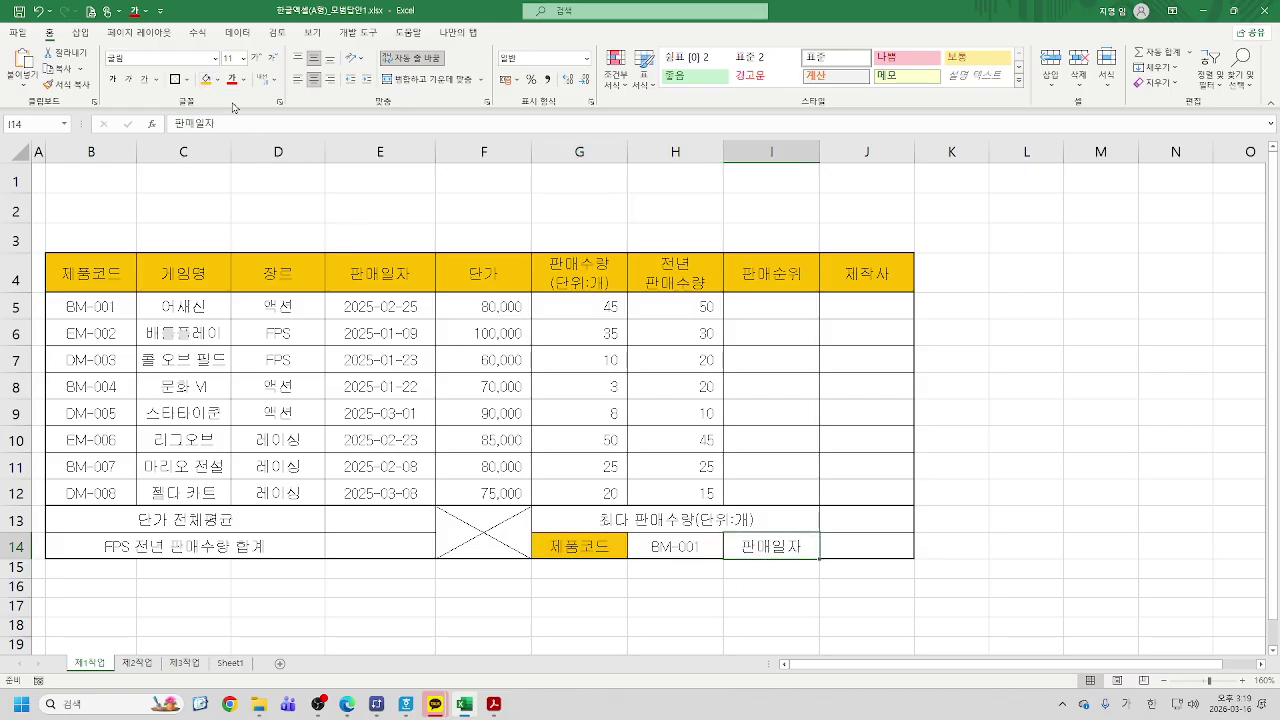
left_click(205, 81)
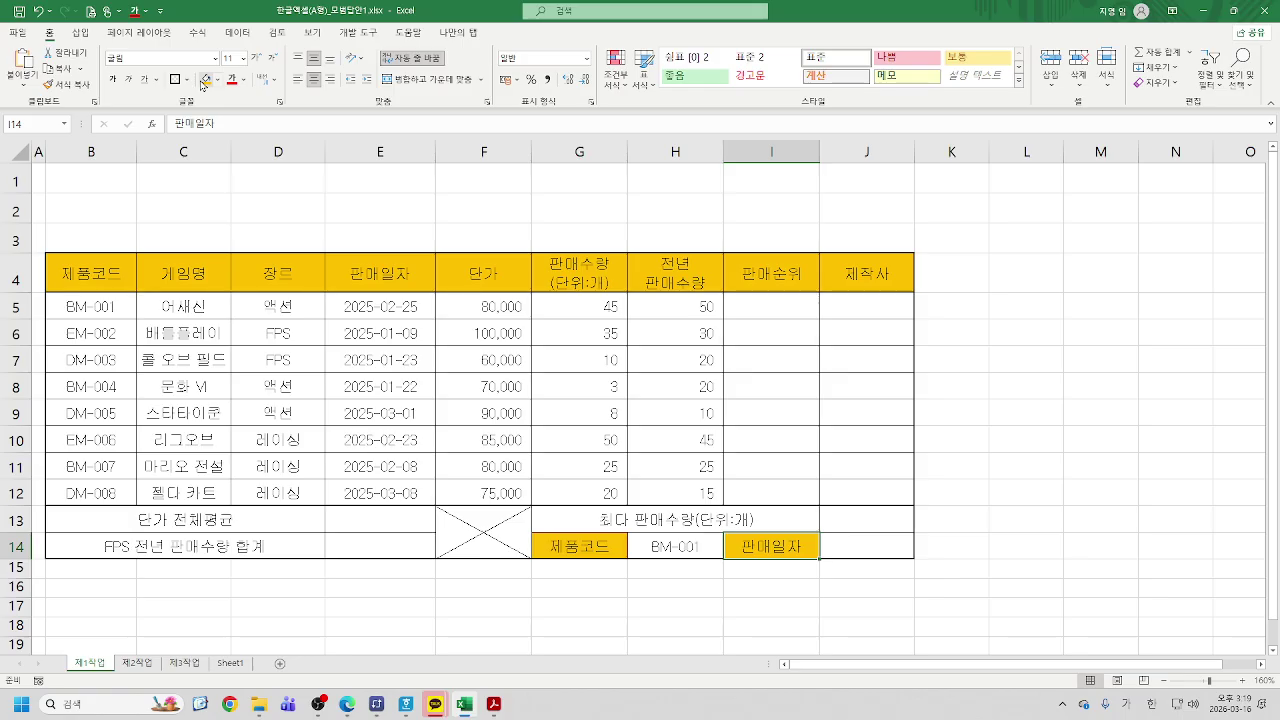
Open 한글엑셀(B형)_문제지.pdf from the 107_엑셀 folder, examine its 제1작업 output table, and close only that document
left_click(495, 706)
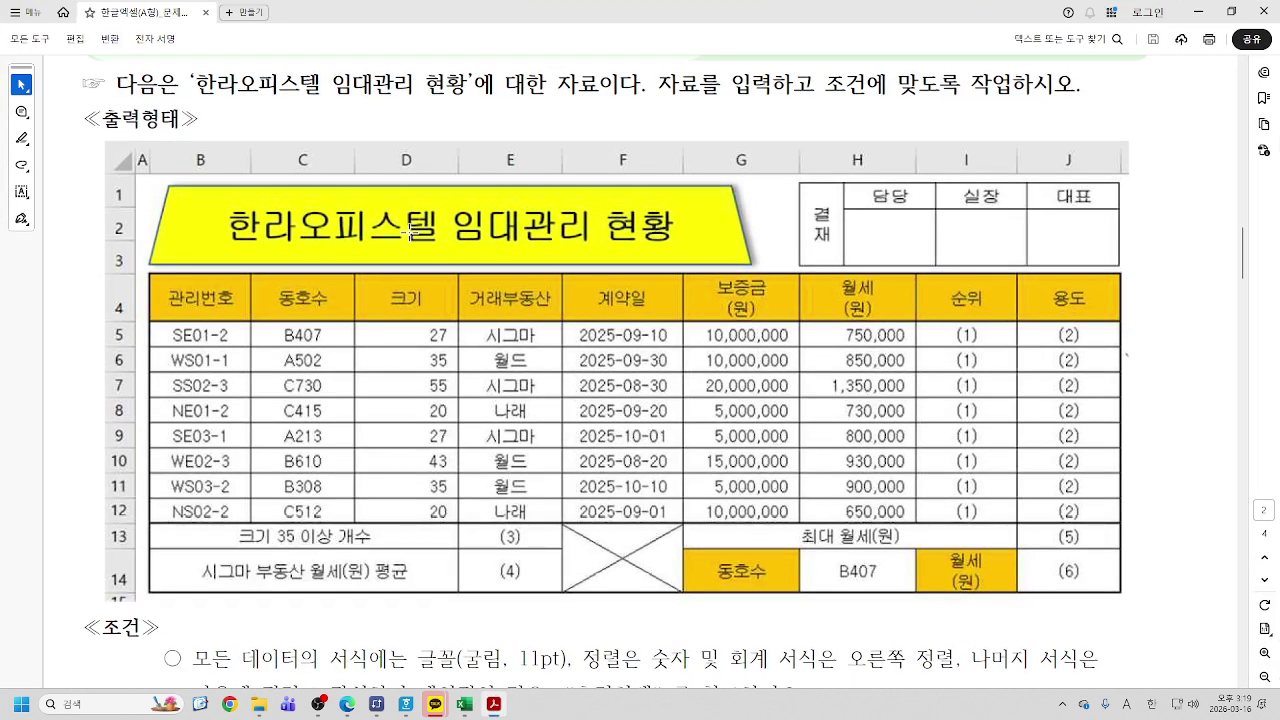
left_click(259, 706)
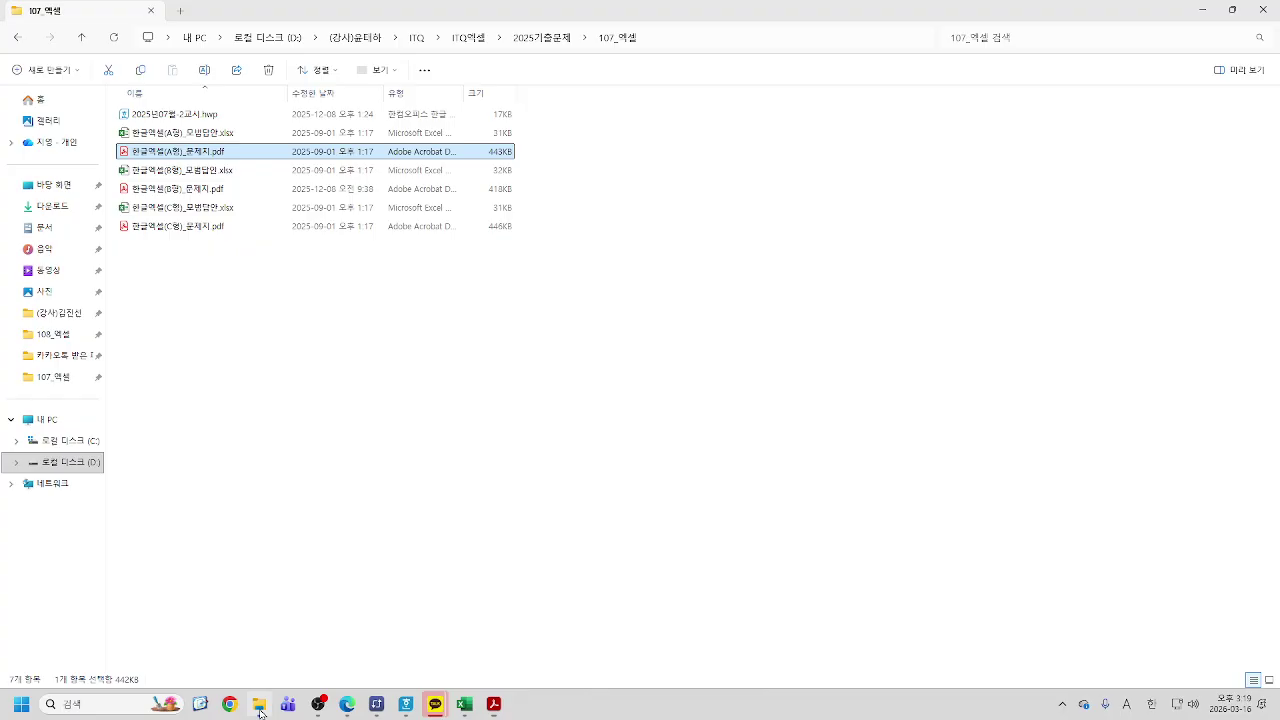
left_click(176, 190)
double_click(176, 190)
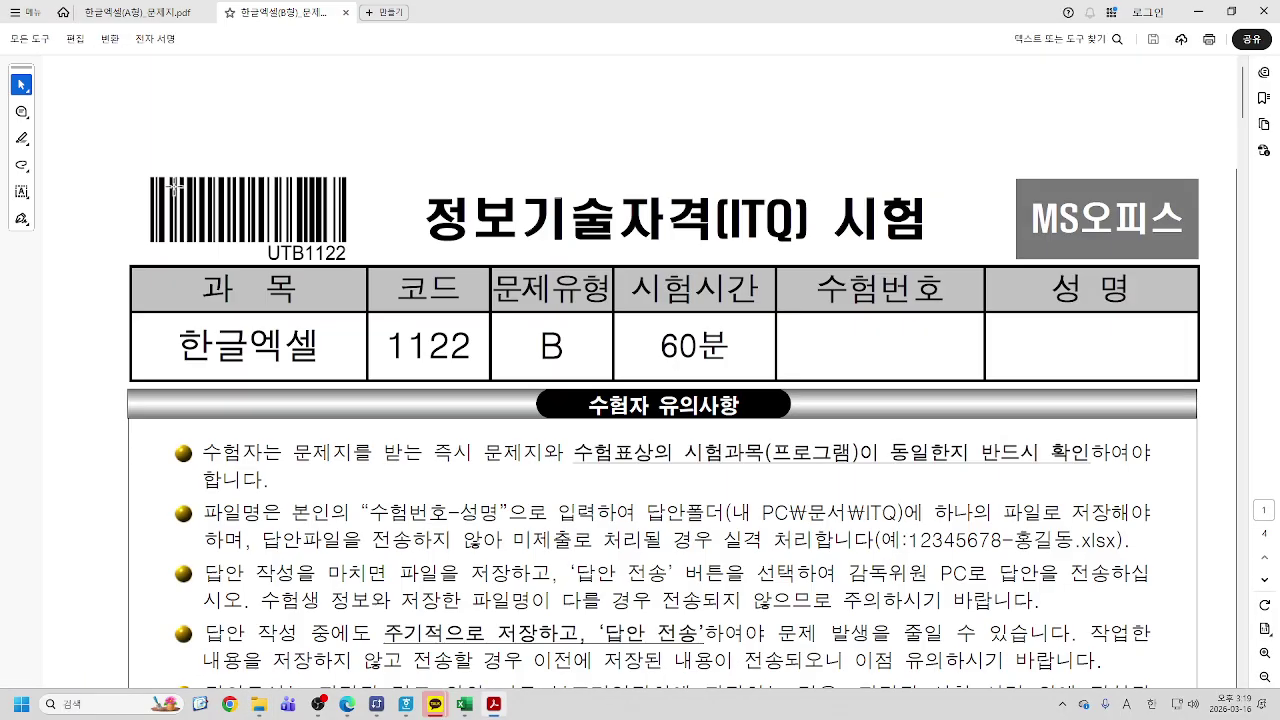
scroll(555, 410, "down", 2)
scroll(555, 410, "down", 6)
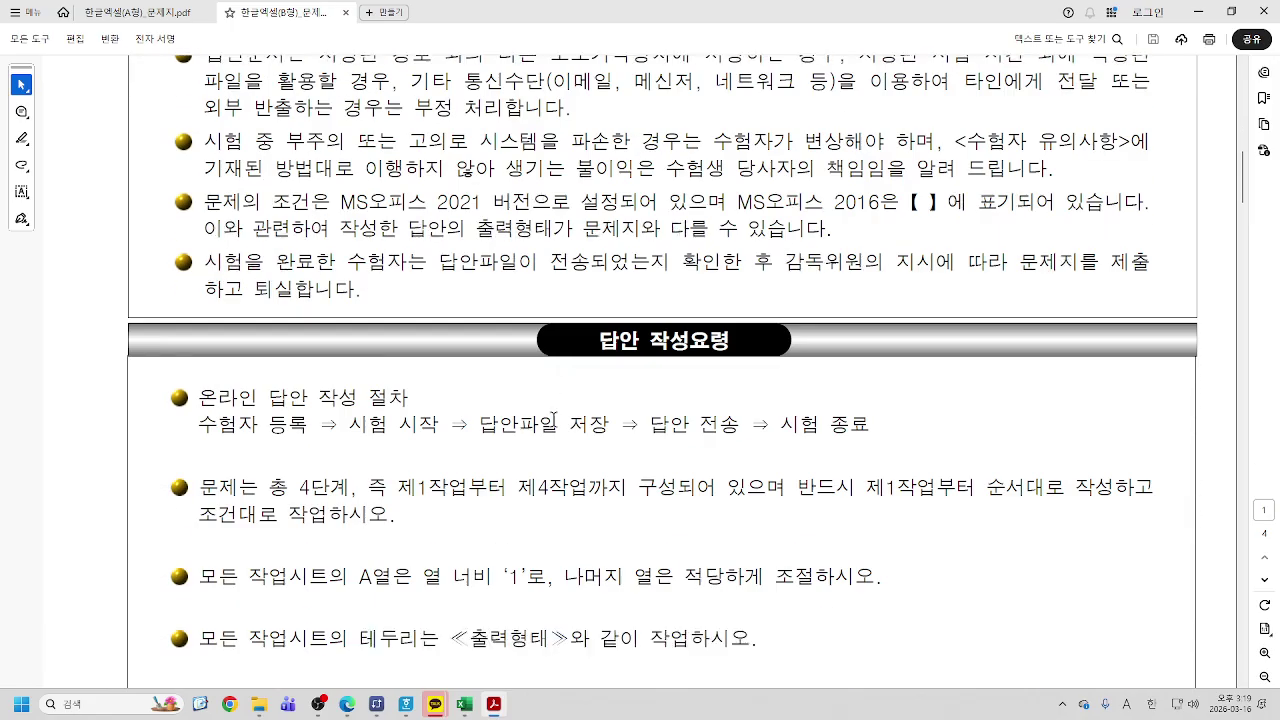
scroll(553, 428, "down", 3)
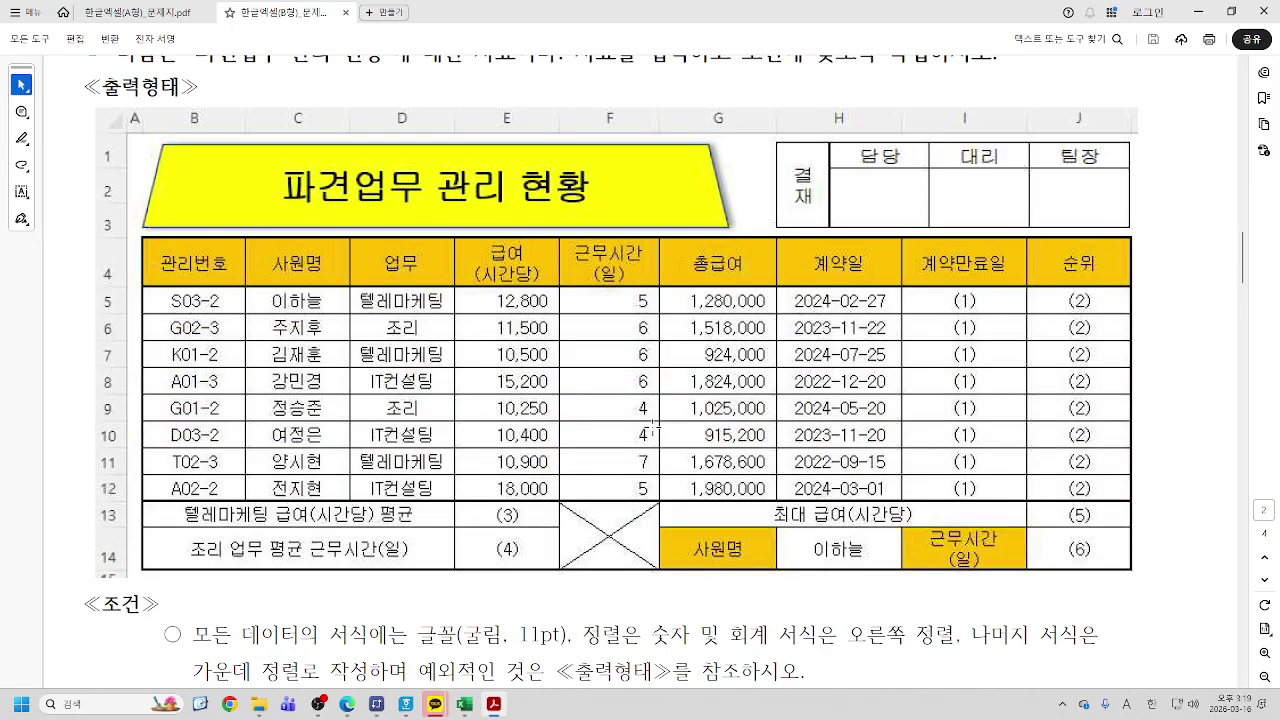
scroll(553, 428, "up", 1)
left_click(1262, 11)
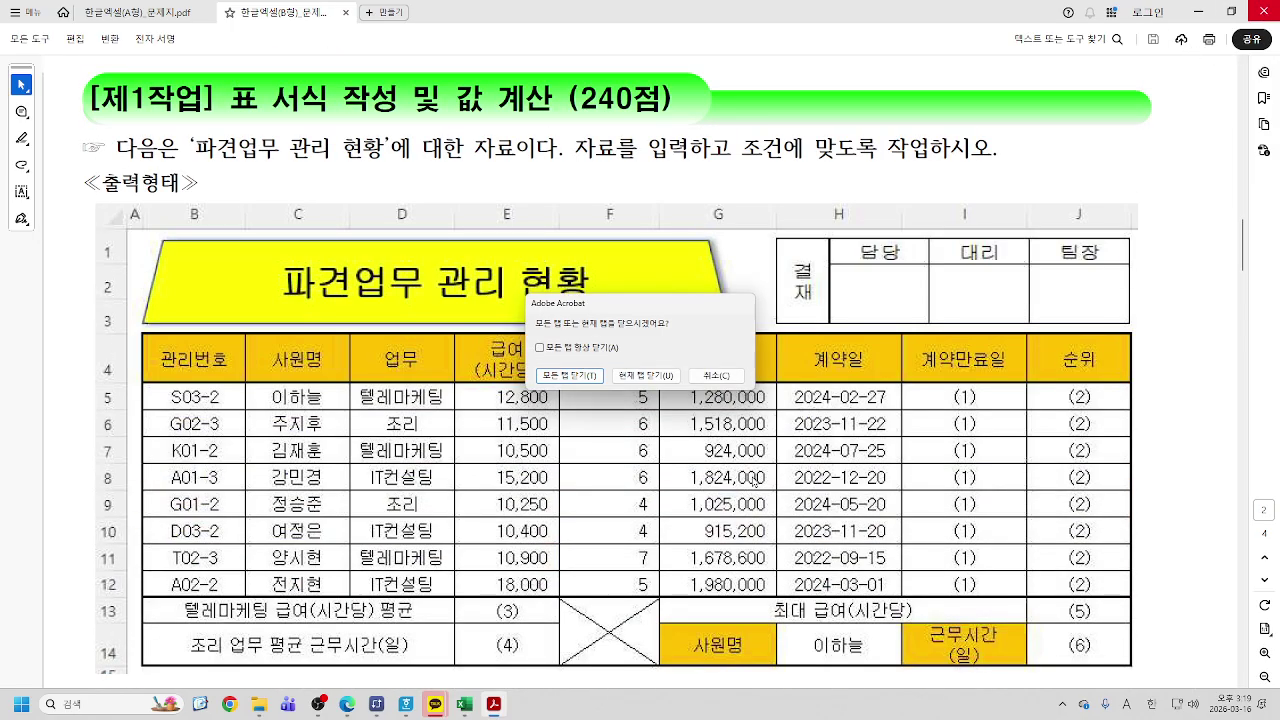
left_click(647, 375)
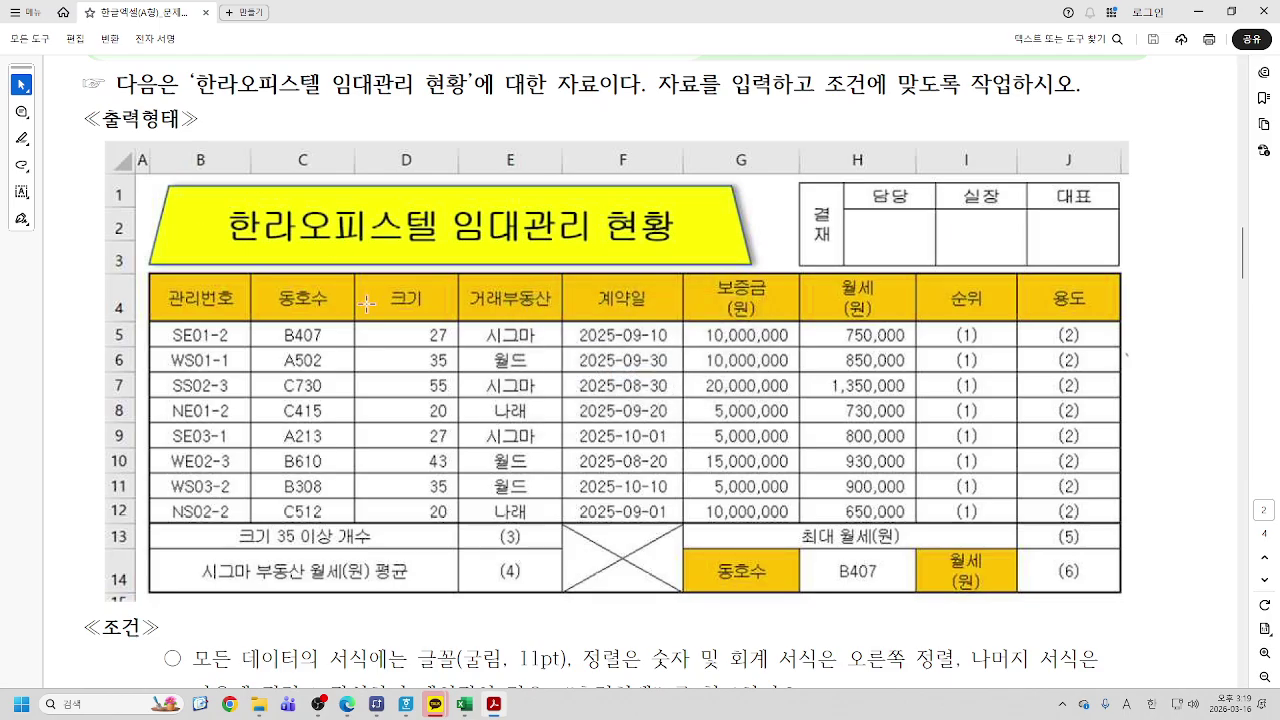
scroll(367, 304, "up", 1)
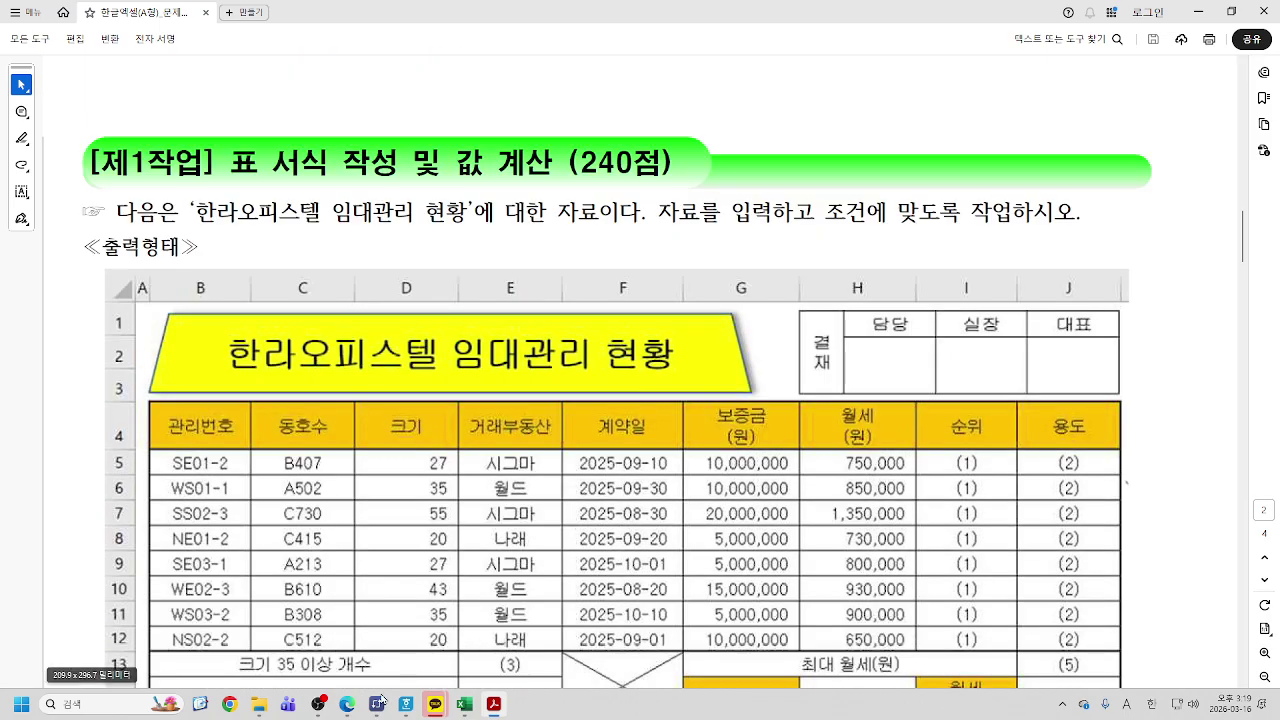
Open 한글엑셀(A형)_문제지.pdf from the 108_엑셀 folder, examine its 제1작업 output table, and return to the Excel workbook
left_click(258, 706)
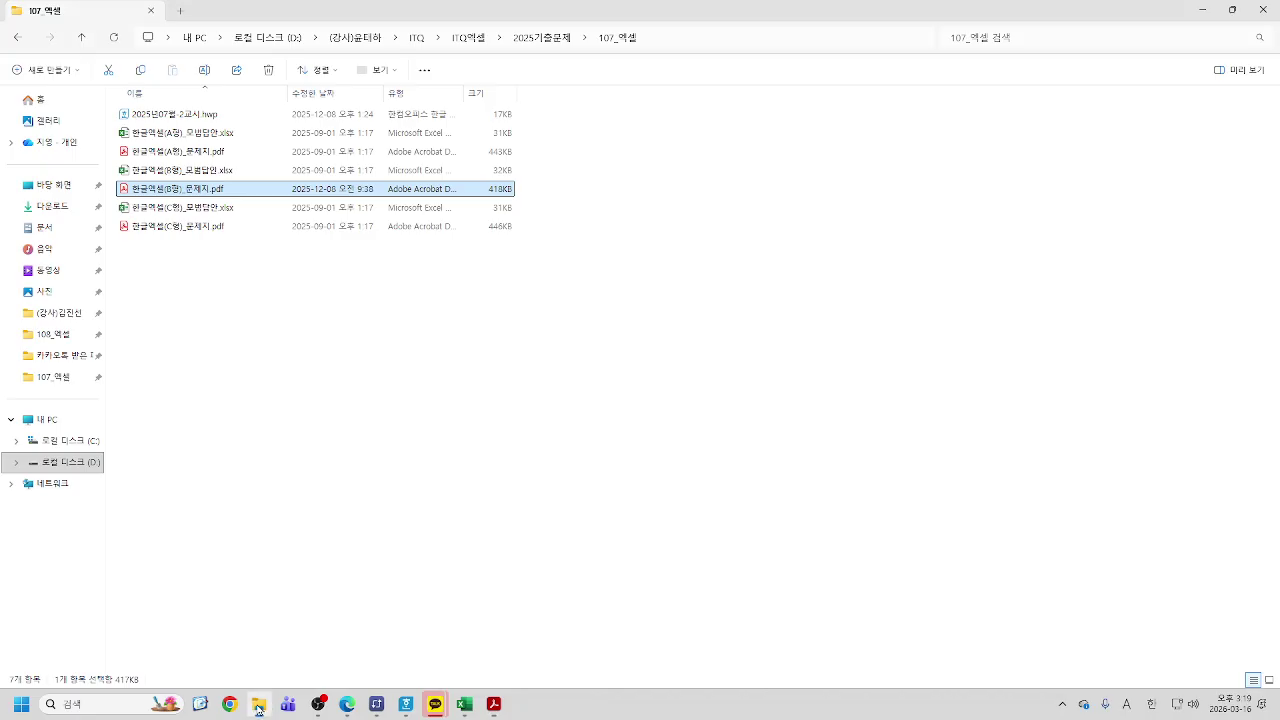
left_click(16, 39)
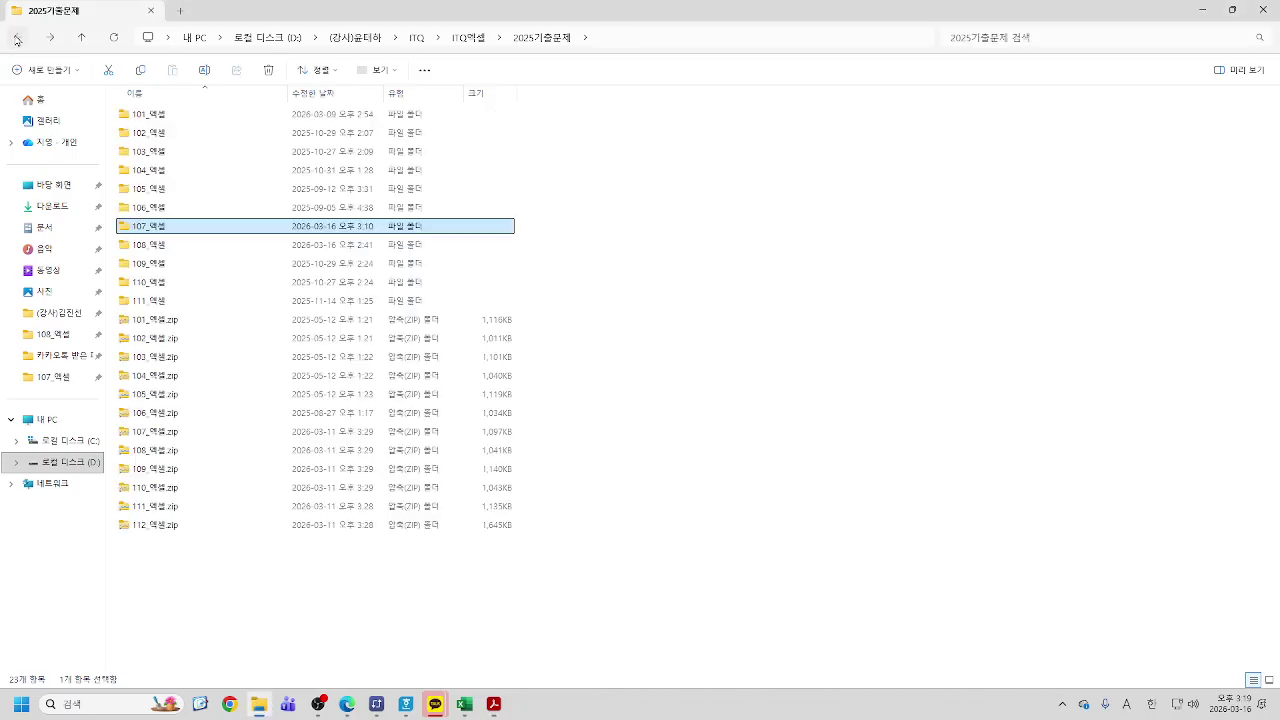
double_click(140, 247)
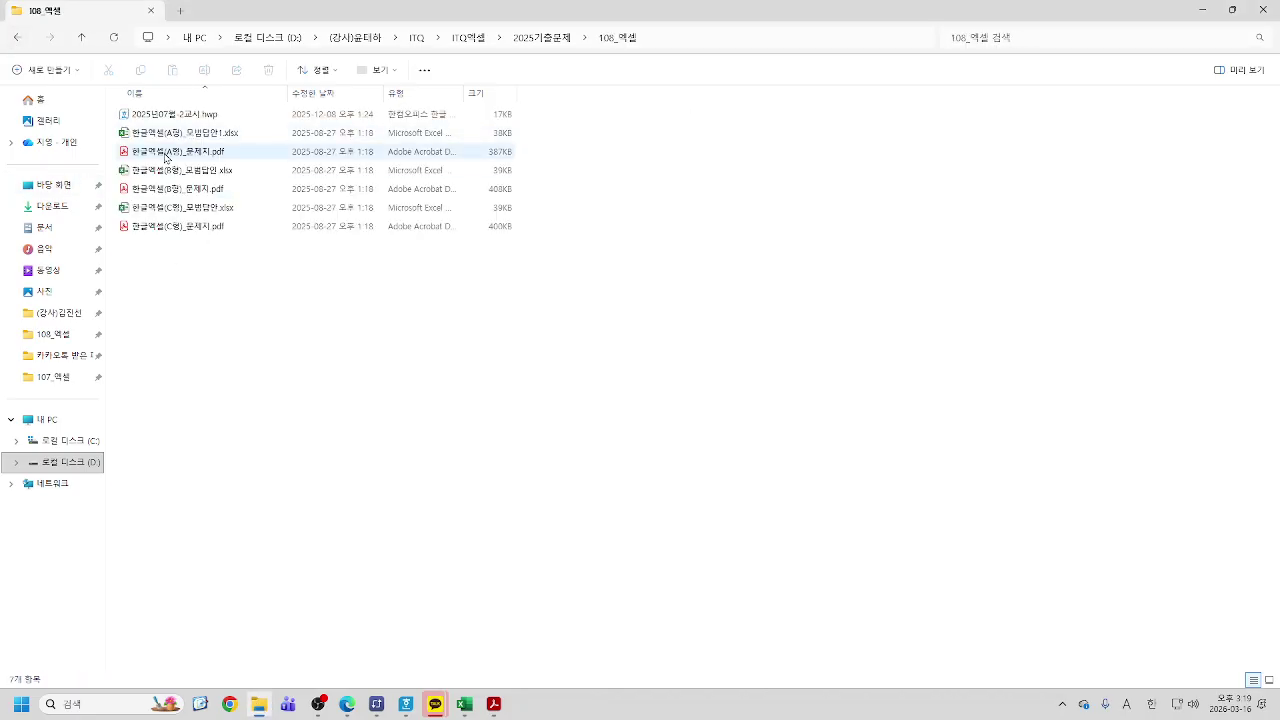
double_click(165, 156)
scroll(630, 297, "down", 2)
scroll(630, 297, "down", 10)
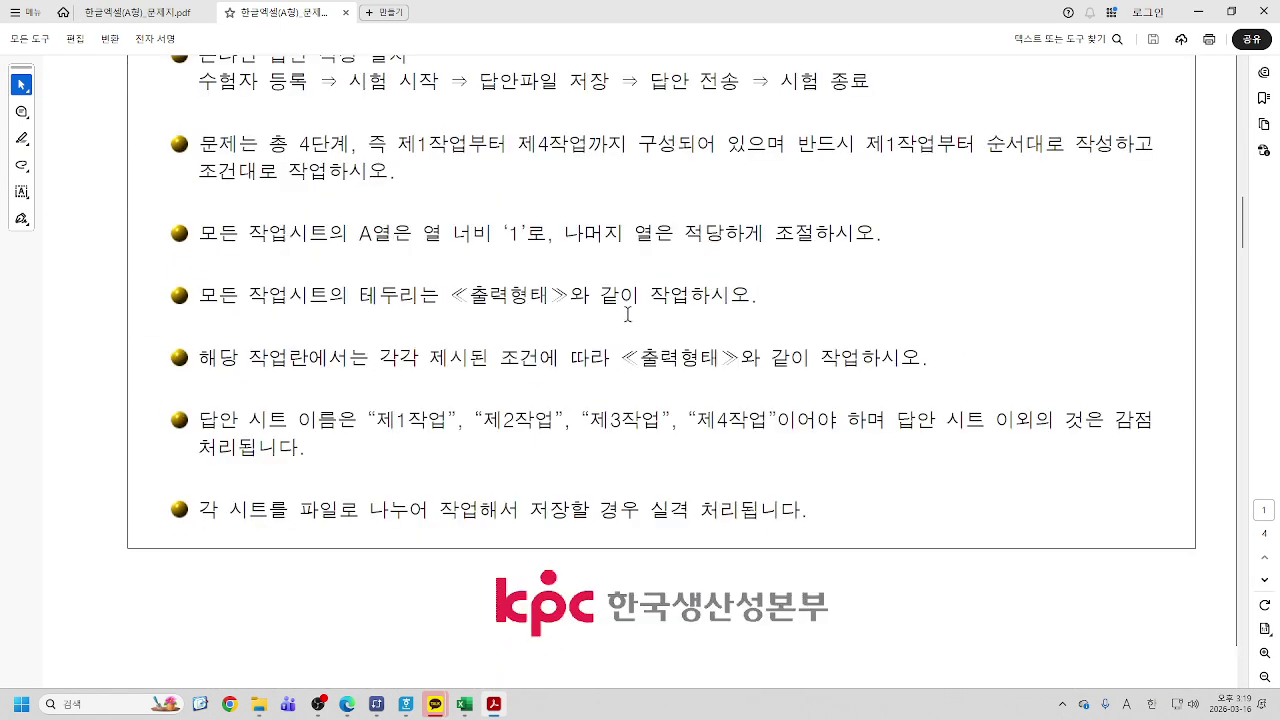
scroll(628, 314, "down", 5)
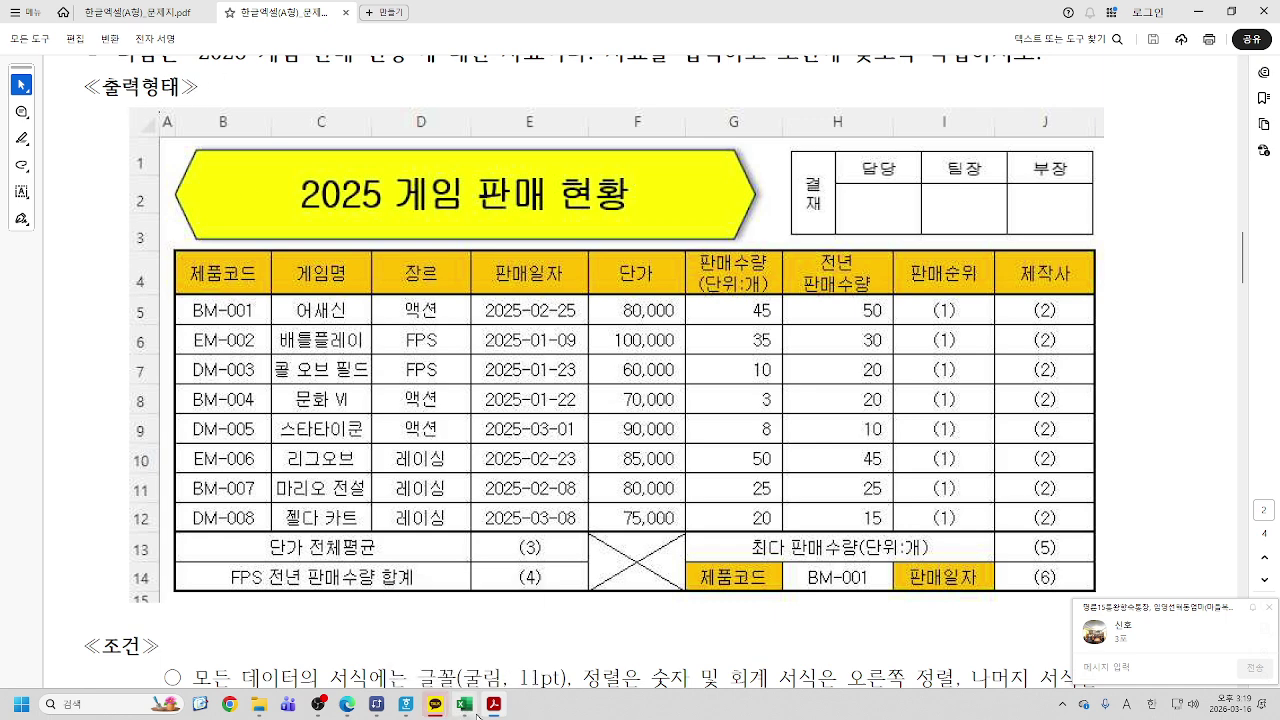
left_click(464, 704)
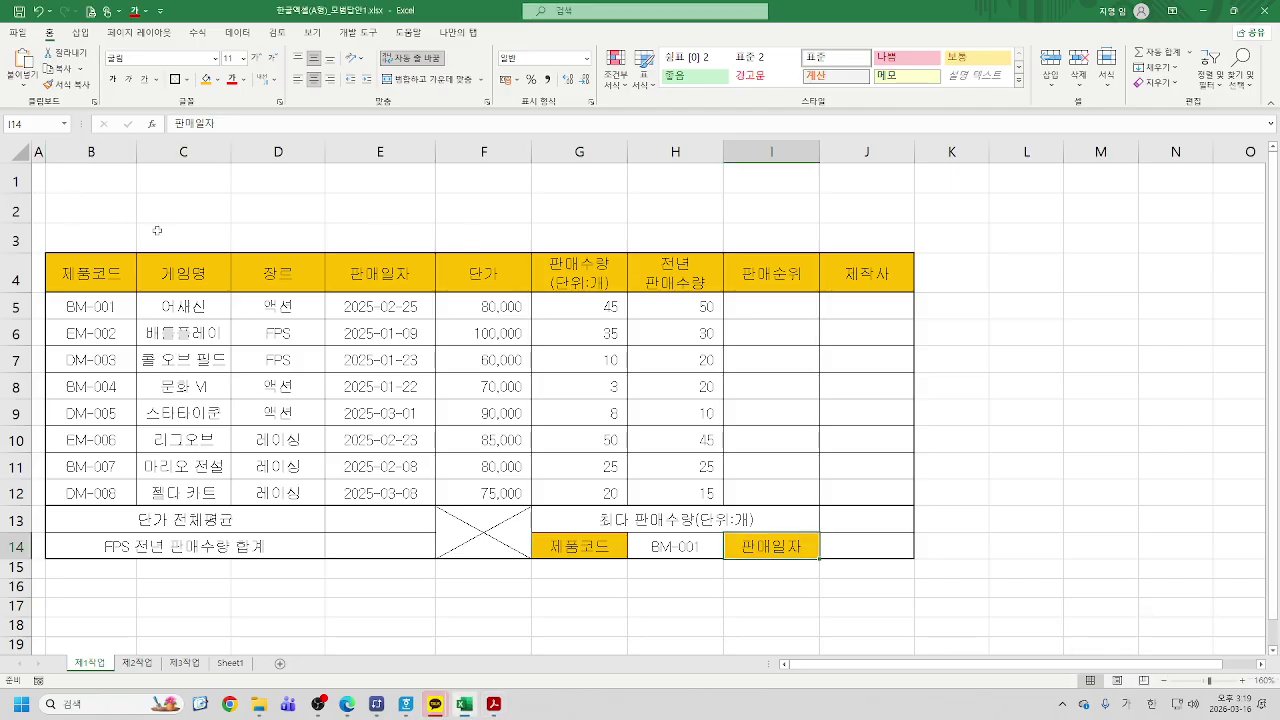
left_click(83, 37)
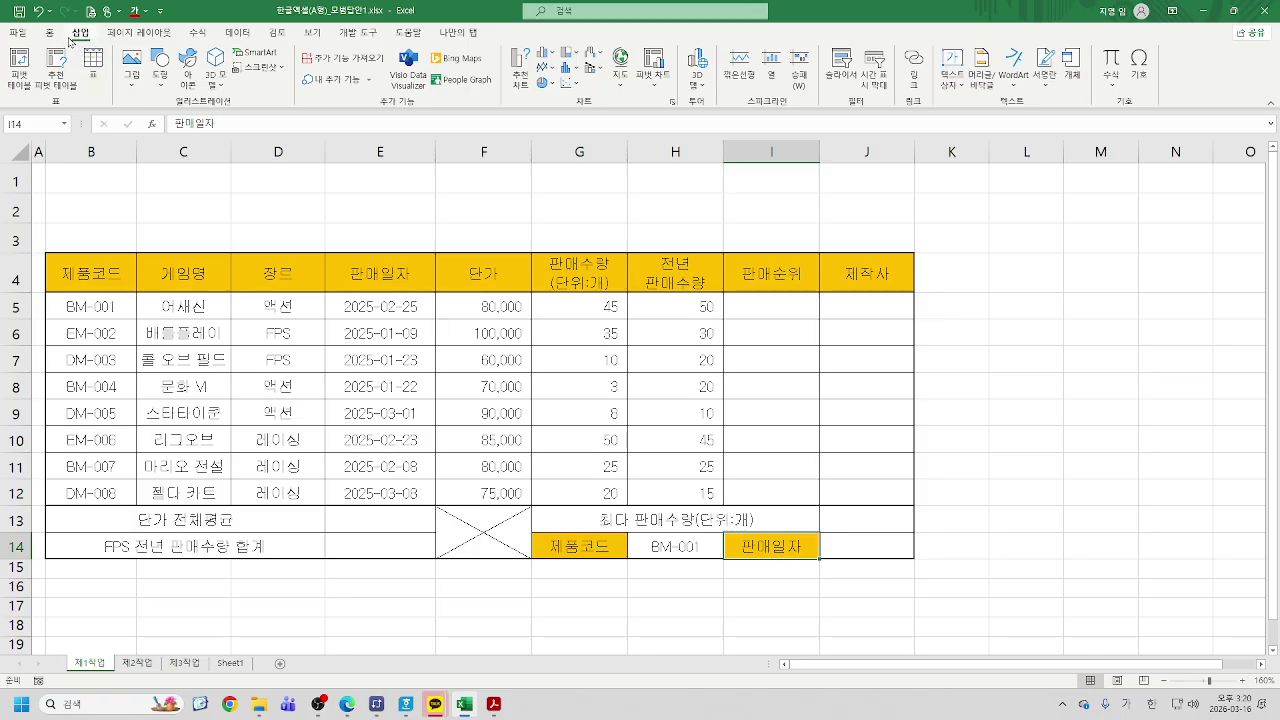
left_click(159, 72)
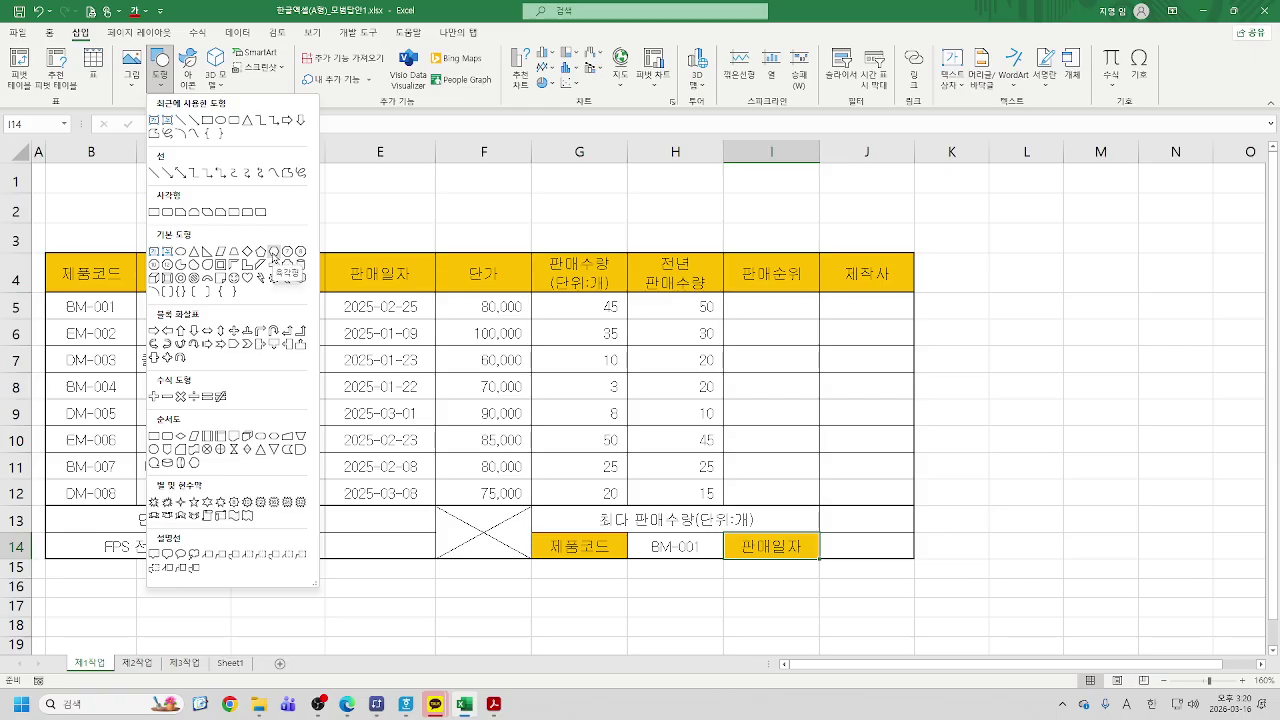
left_click(273, 252)
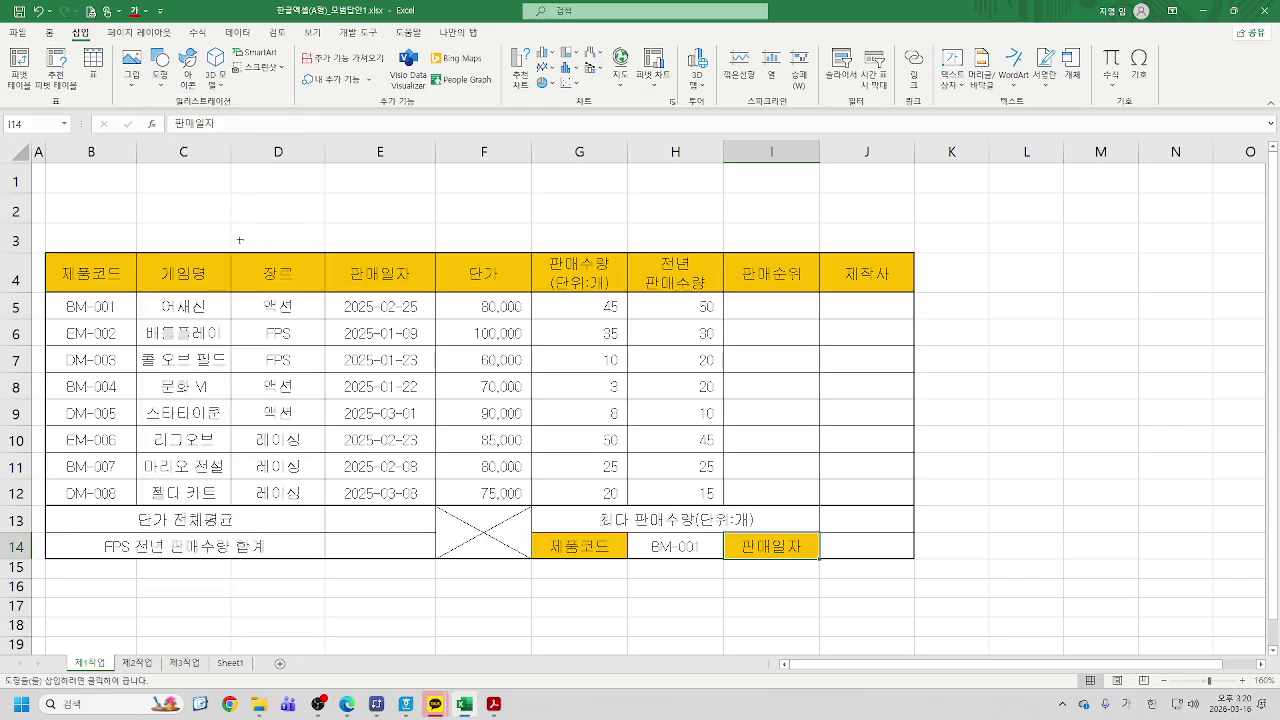
left_click_drag(48, 177, 590, 245)
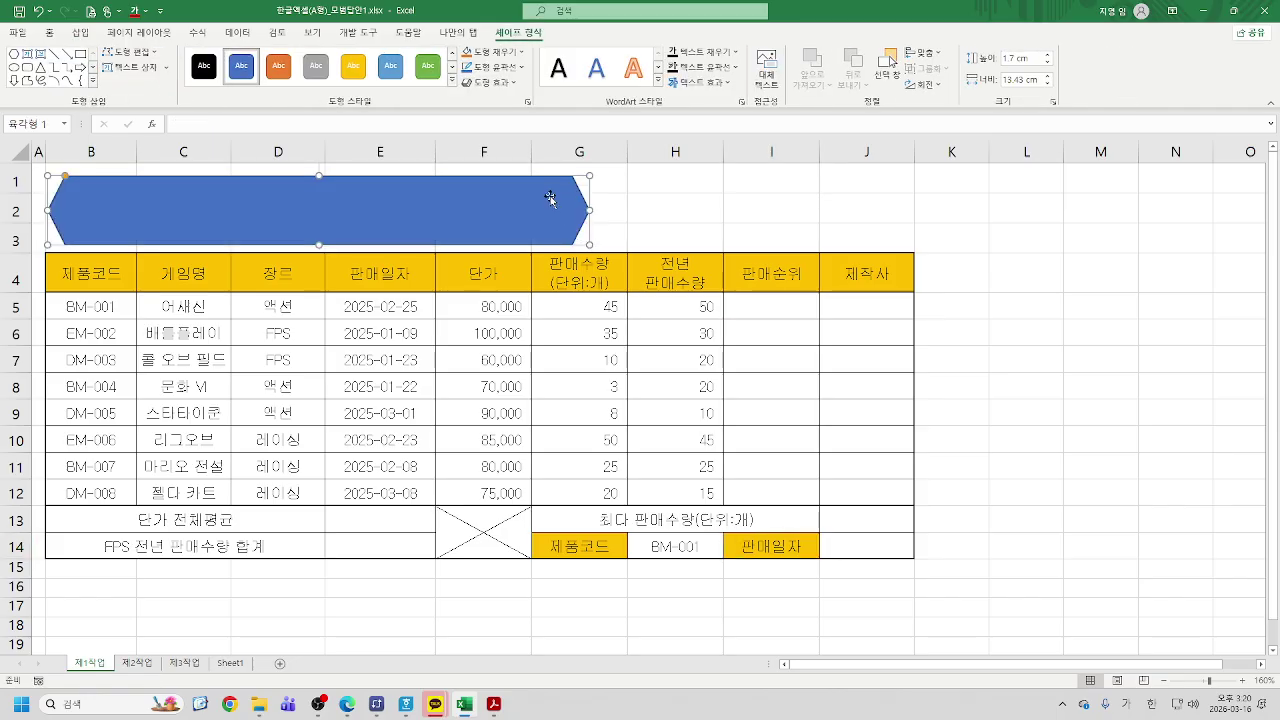
key("Delete")
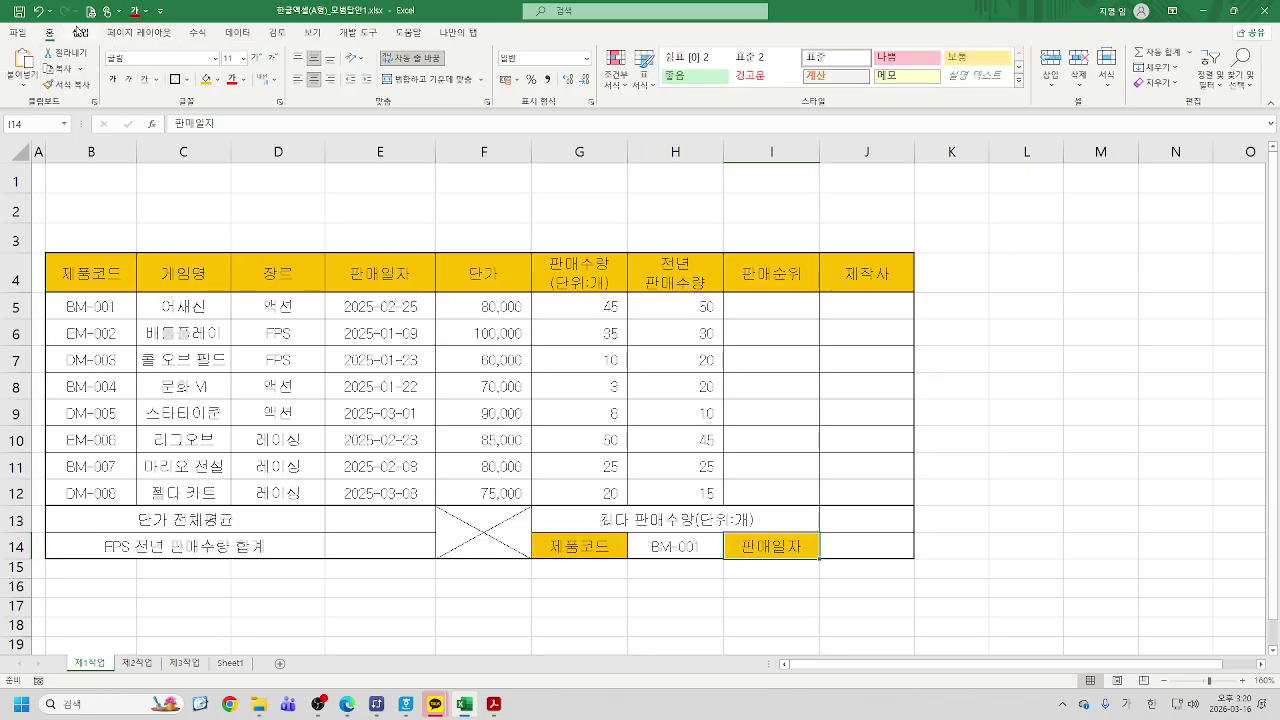
Draw a hexagon about 1.69 cm high and 13.53 cm wide above the table, across columns B to G in rows 1–3
left_click(80, 32)
left_click(161, 88)
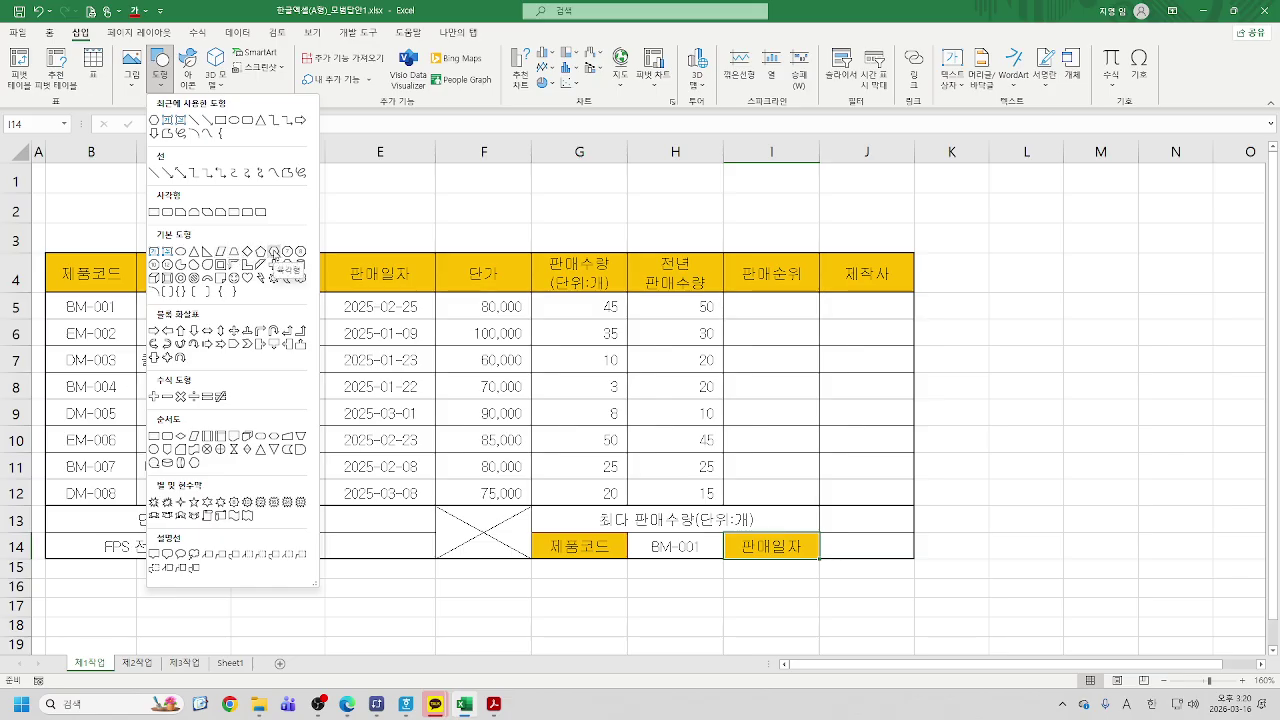
left_click(274, 254)
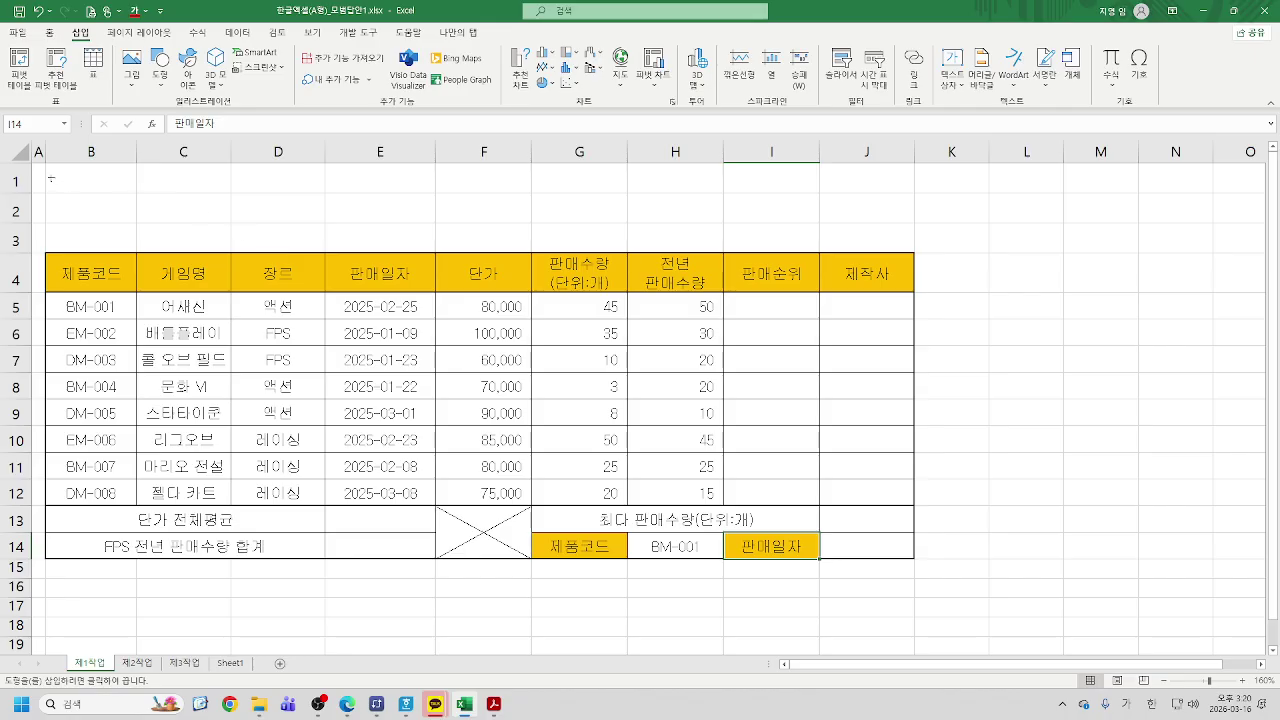
left_click_drag(47, 177, 591, 243)
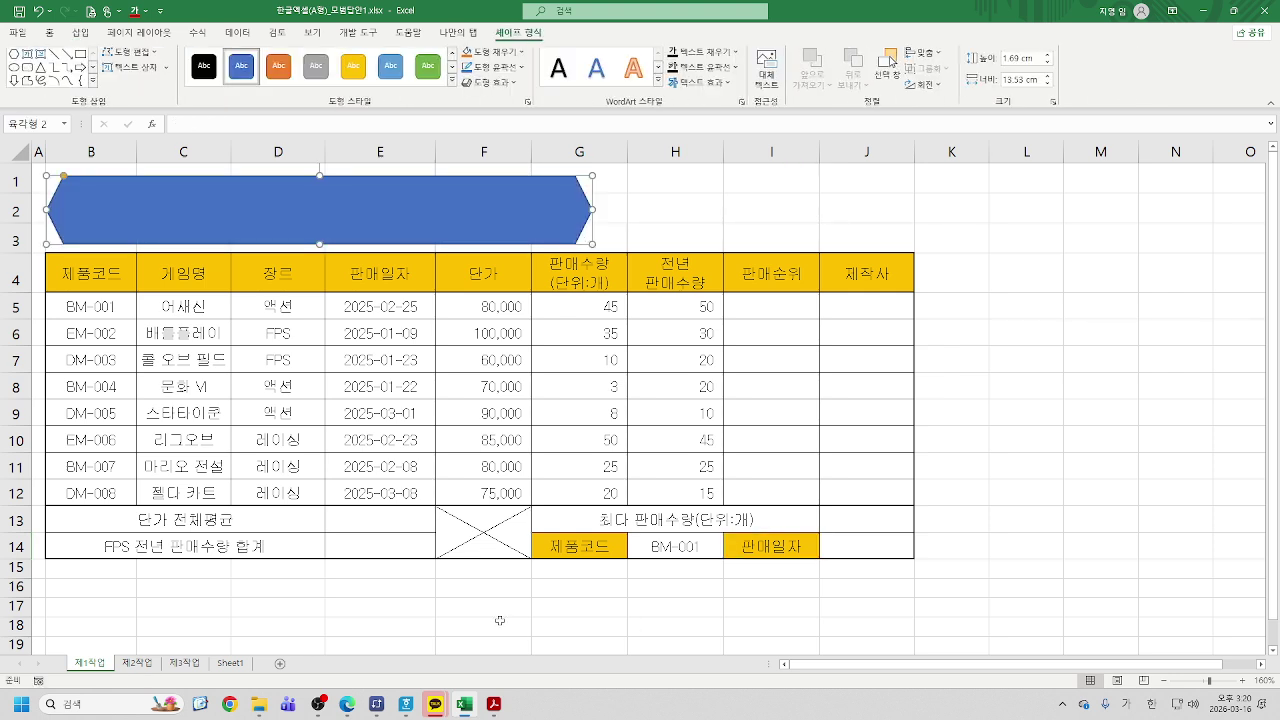
Check the title in the exam PDF and enter "2025 게임 판매 현황" in the hexagon
left_click(493, 704)
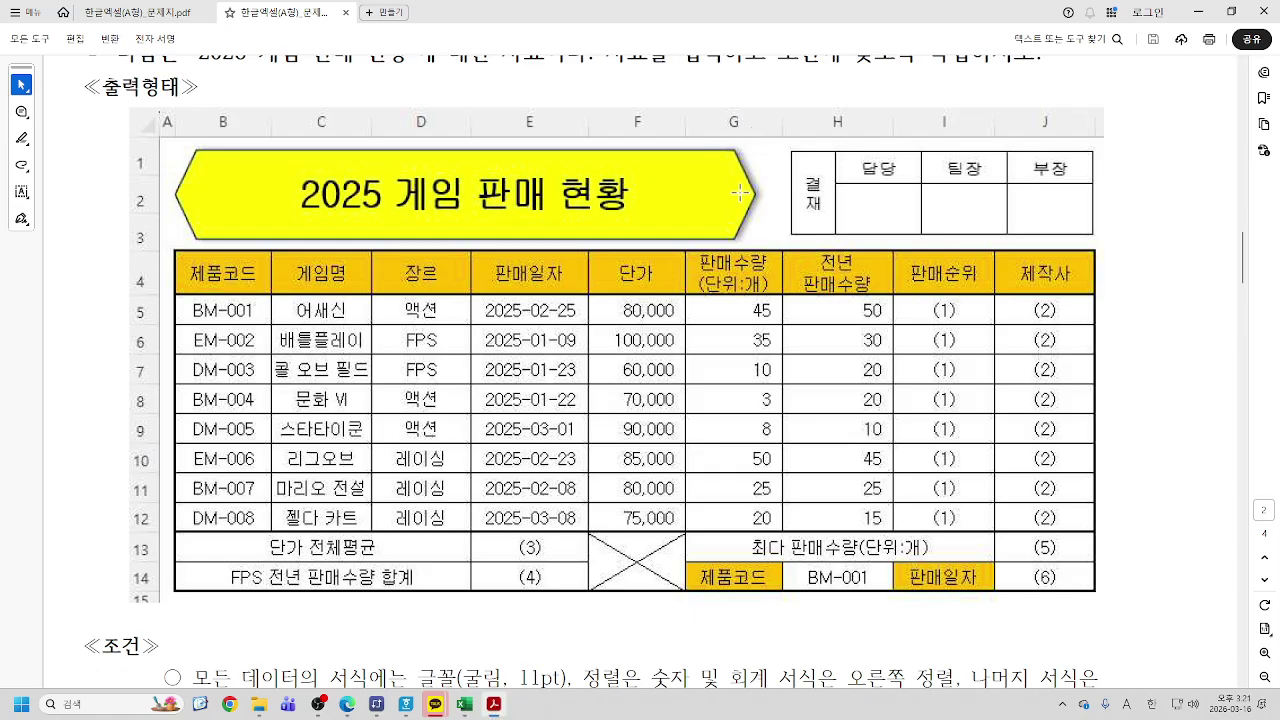
left_click(464, 704)
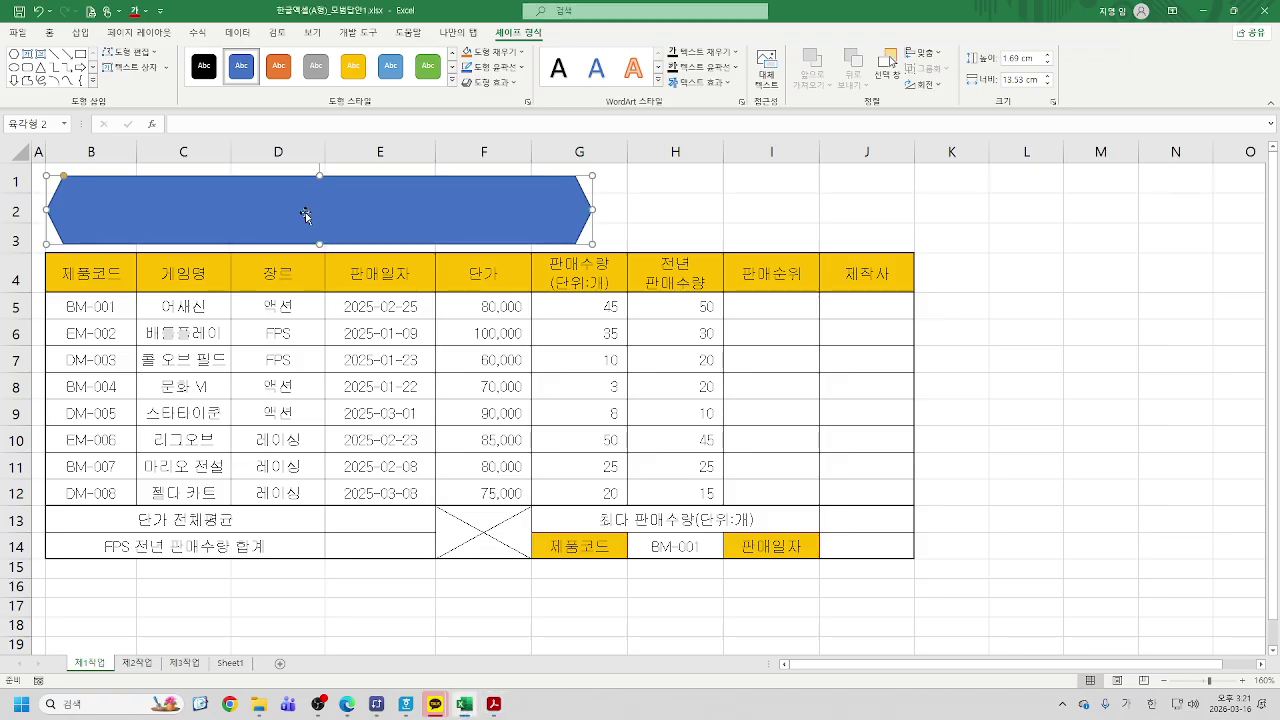
type("2025 게임")
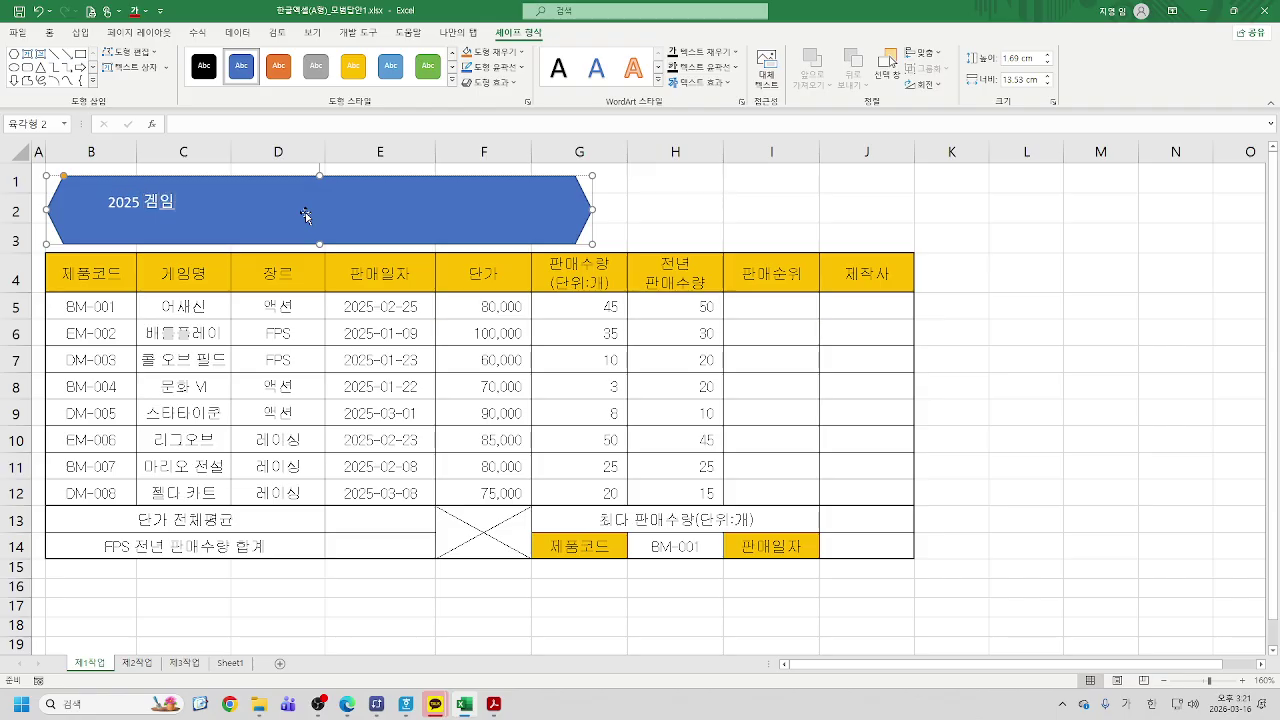
key("BackSpace")
key("BackSpace")
key("BackSpace")
type("게임")
type("ㄴ매")
type(" 현황")
left_click(758, 226)
Format the hexagon's title text in 굴림, 24 pt, bold
left_click(551, 203)
left_click(50, 36)
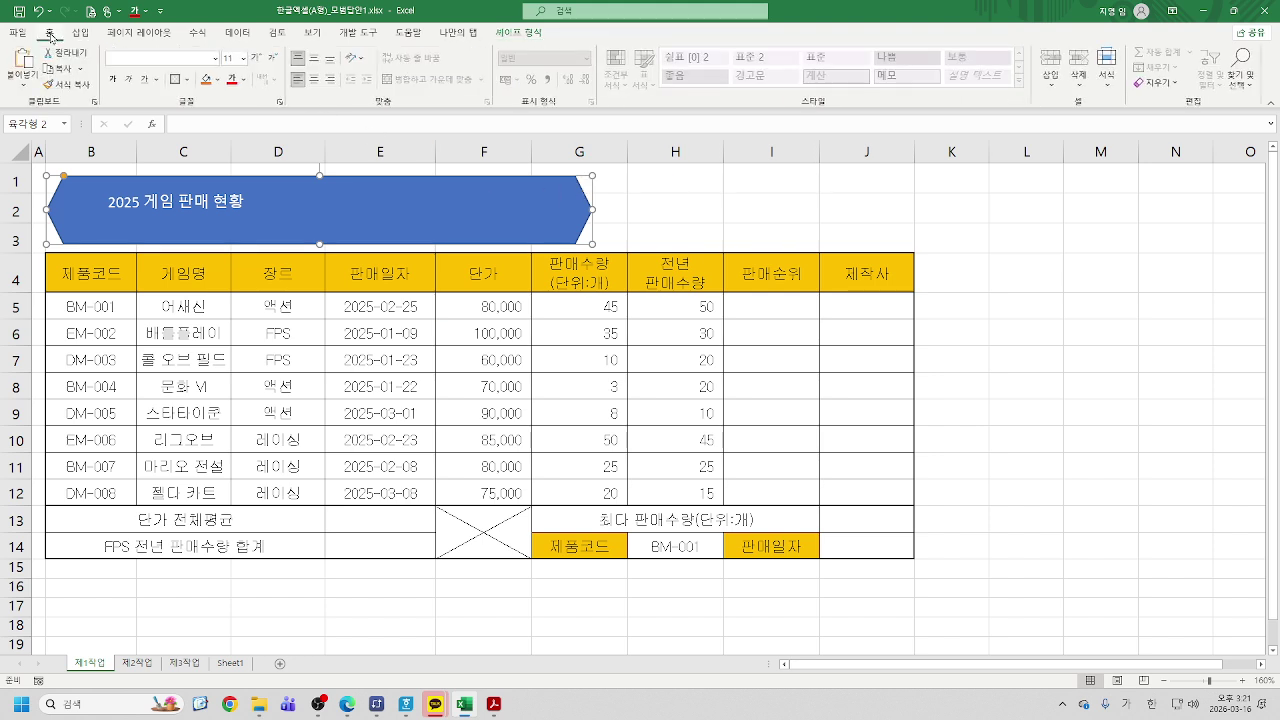
left_click(180, 60)
type("굴림")
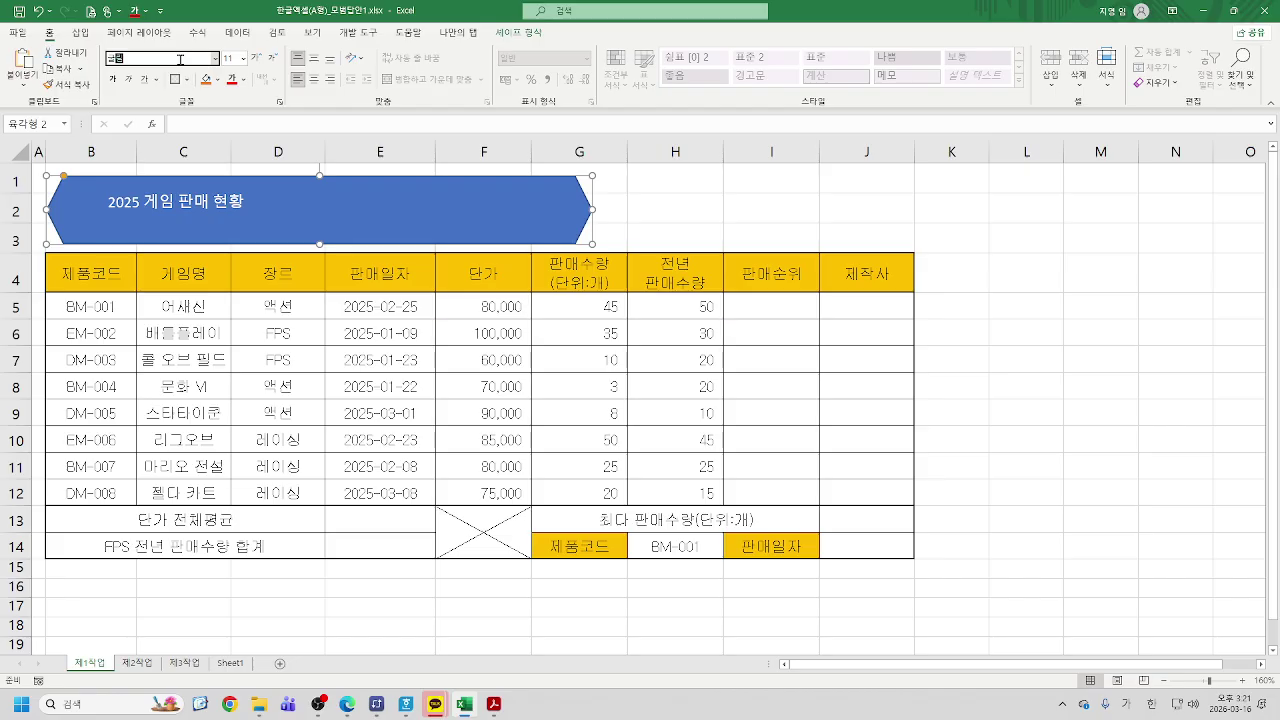
key("Return")
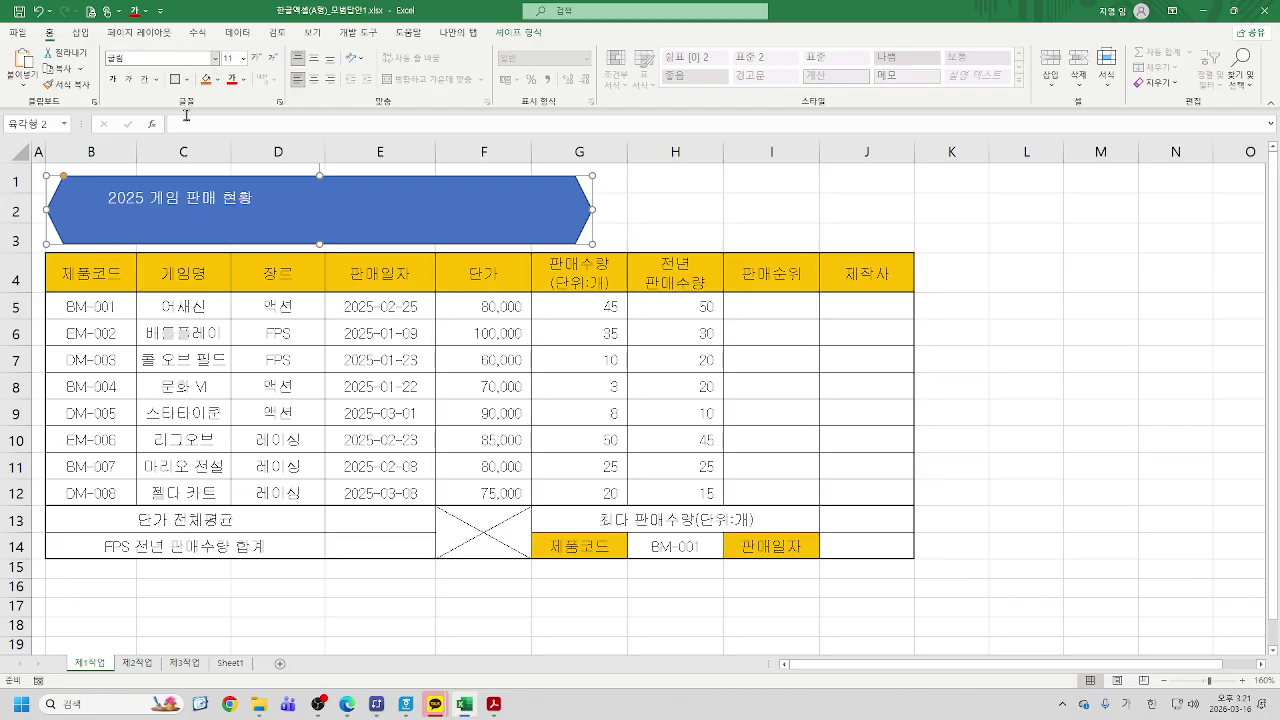
left_click(243, 59)
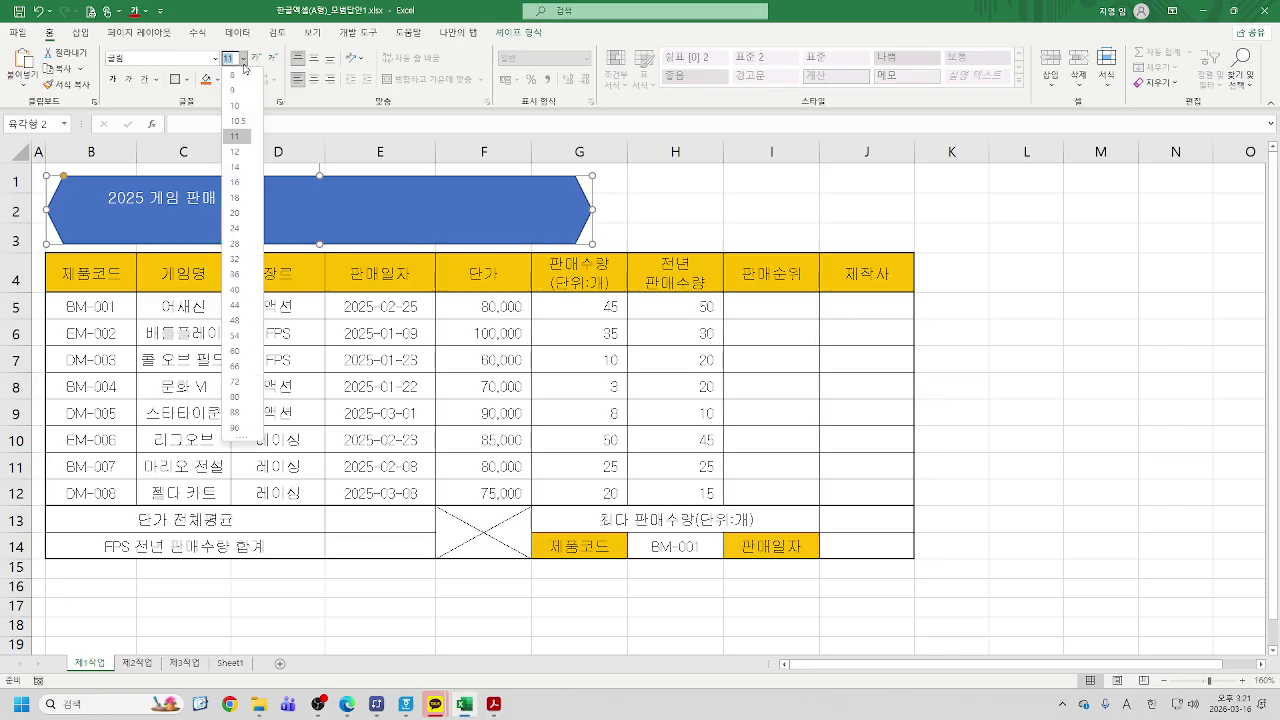
left_click(244, 229)
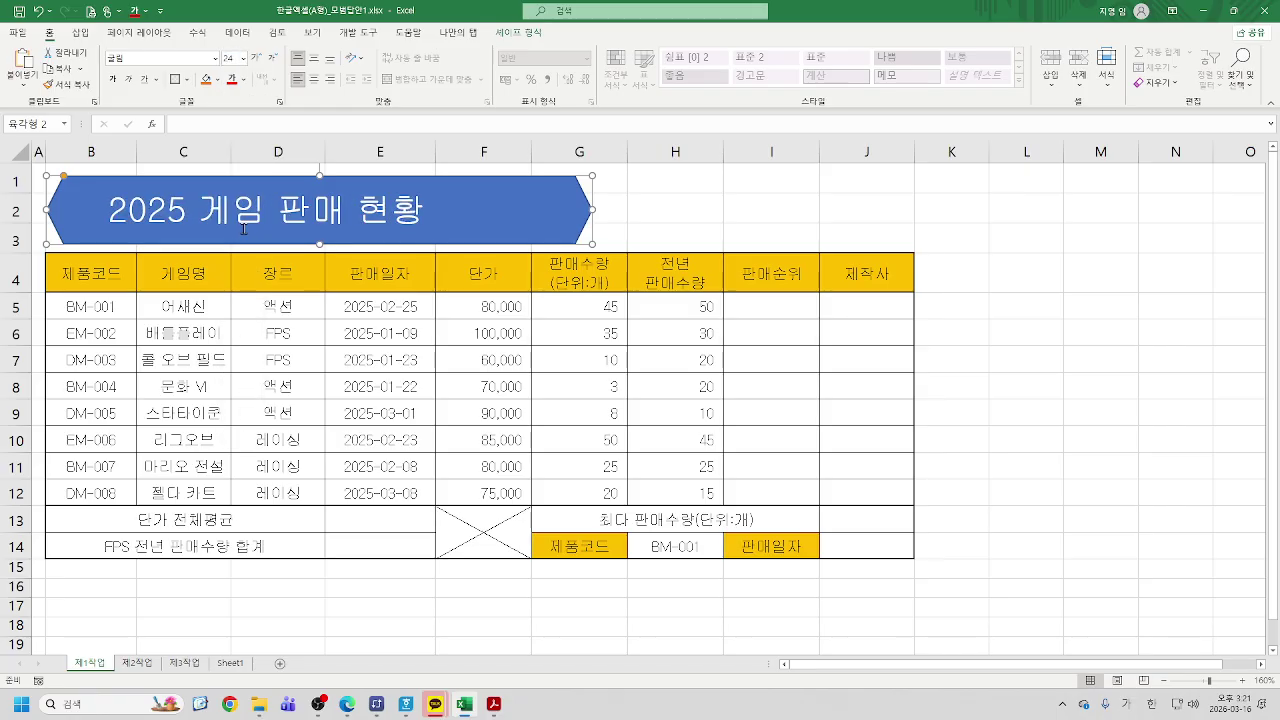
left_click(112, 81)
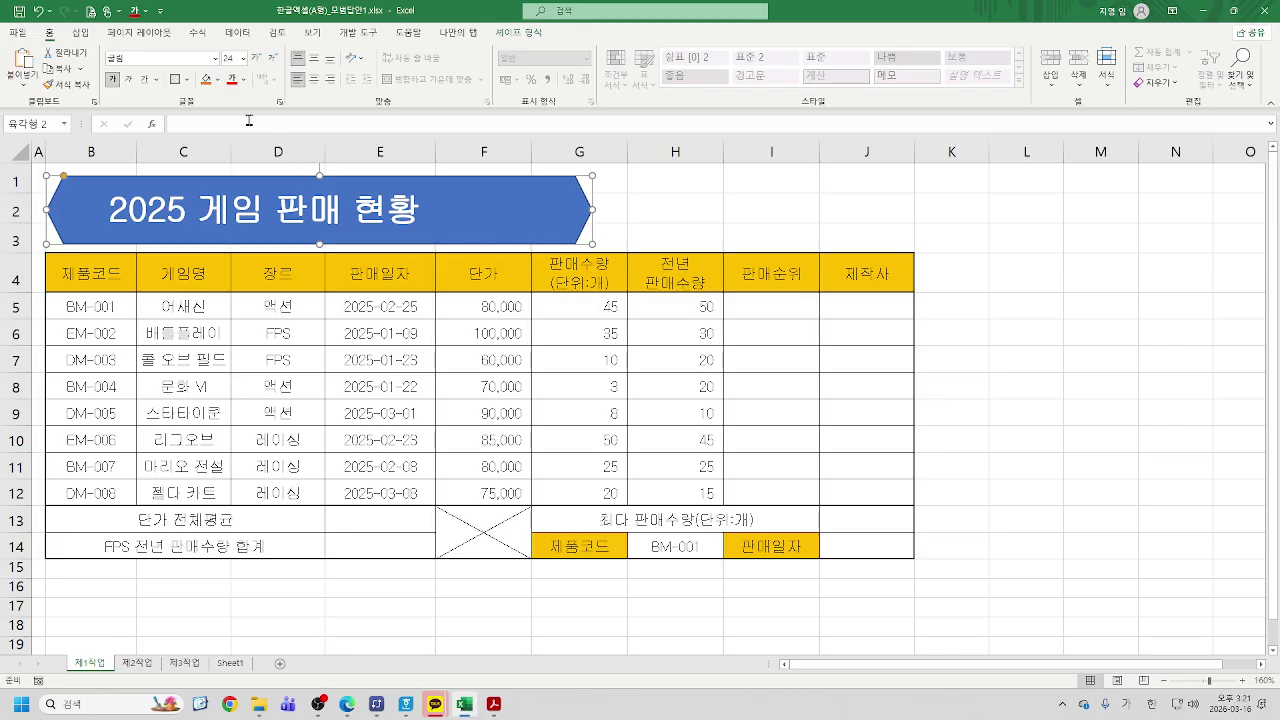
Fill the hexagon with standard yellow and set its title text color to black
left_click(218, 88)
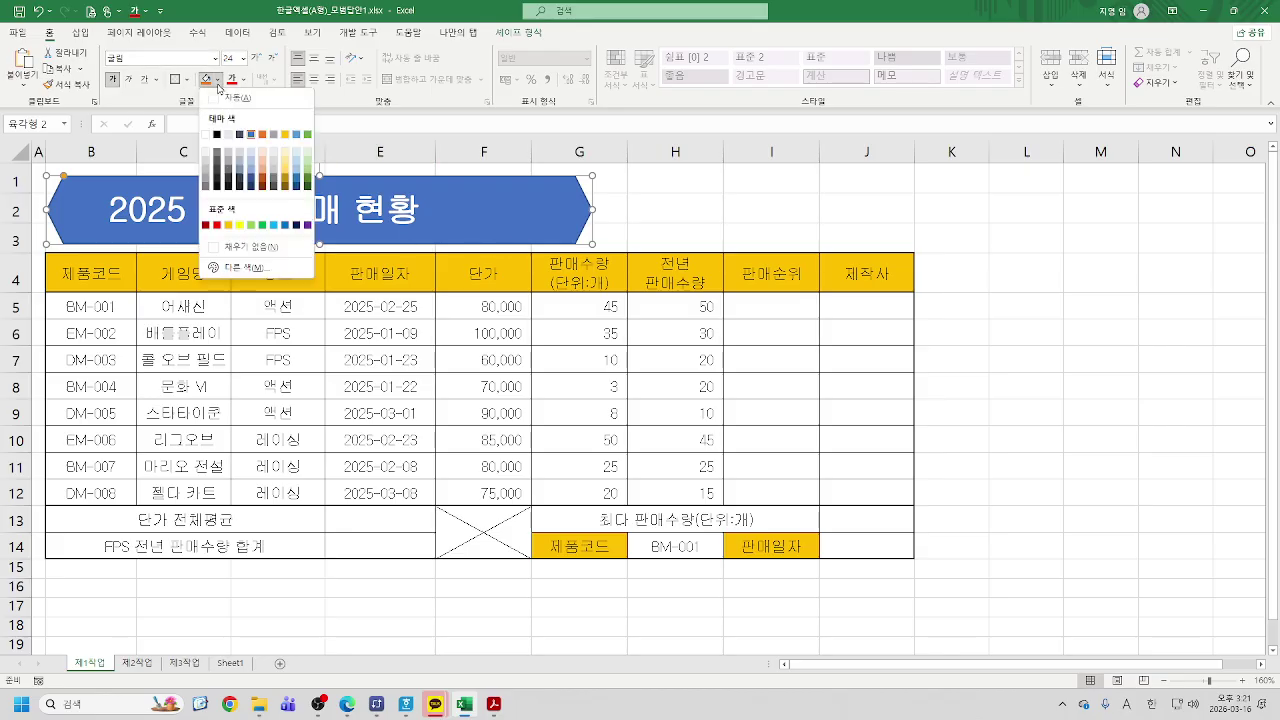
left_click(240, 226)
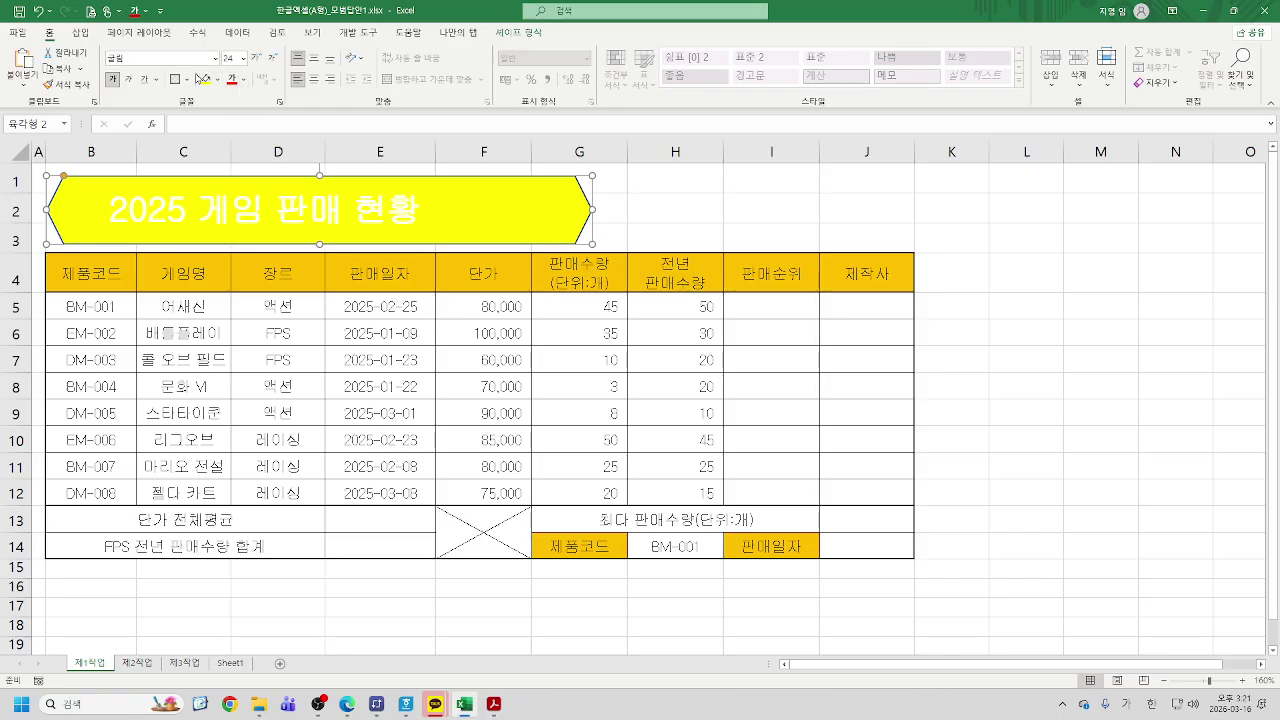
left_click(242, 84)
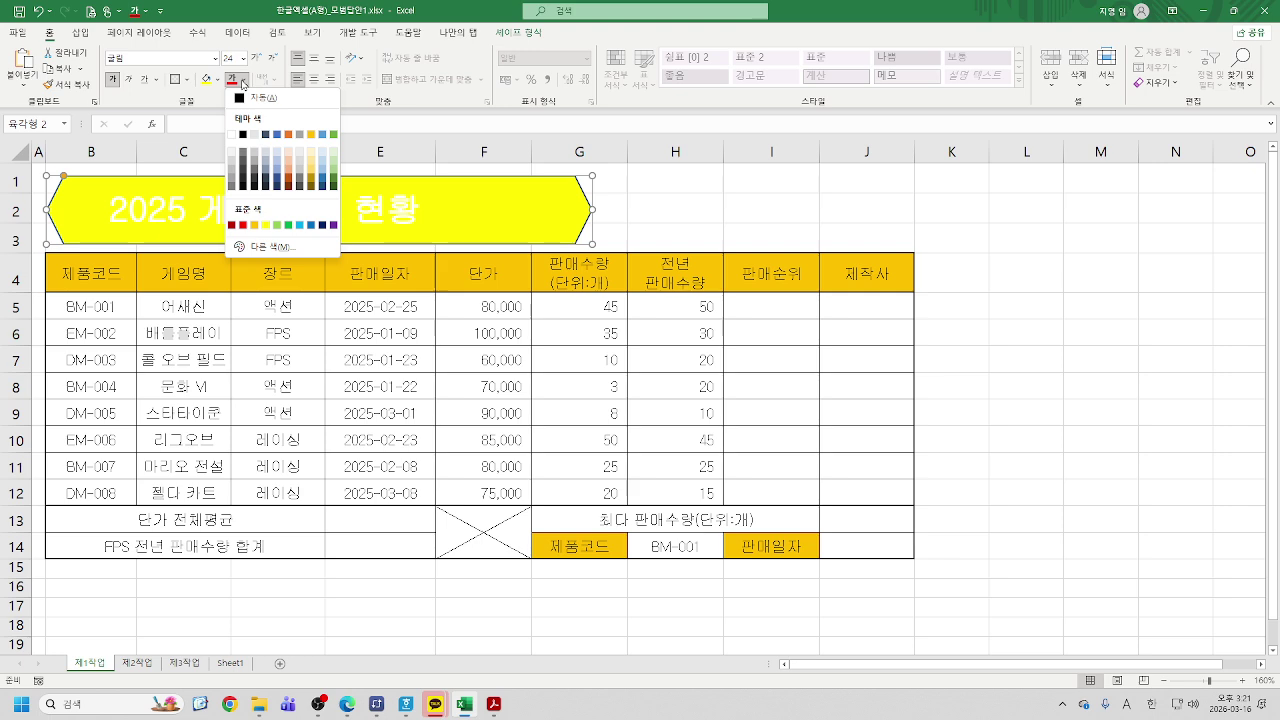
left_click(242, 136)
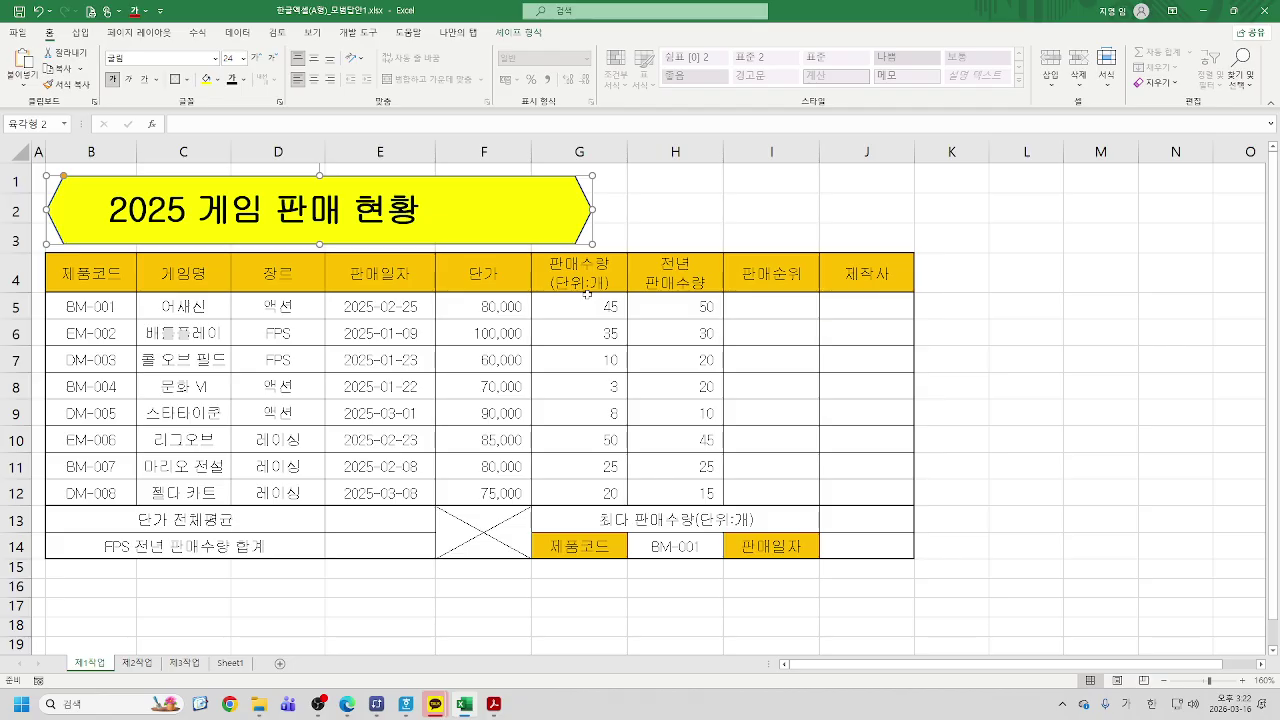
Center the title vertically and horizontally in the hexagon, and delete the finished shape
left_click(315, 58)
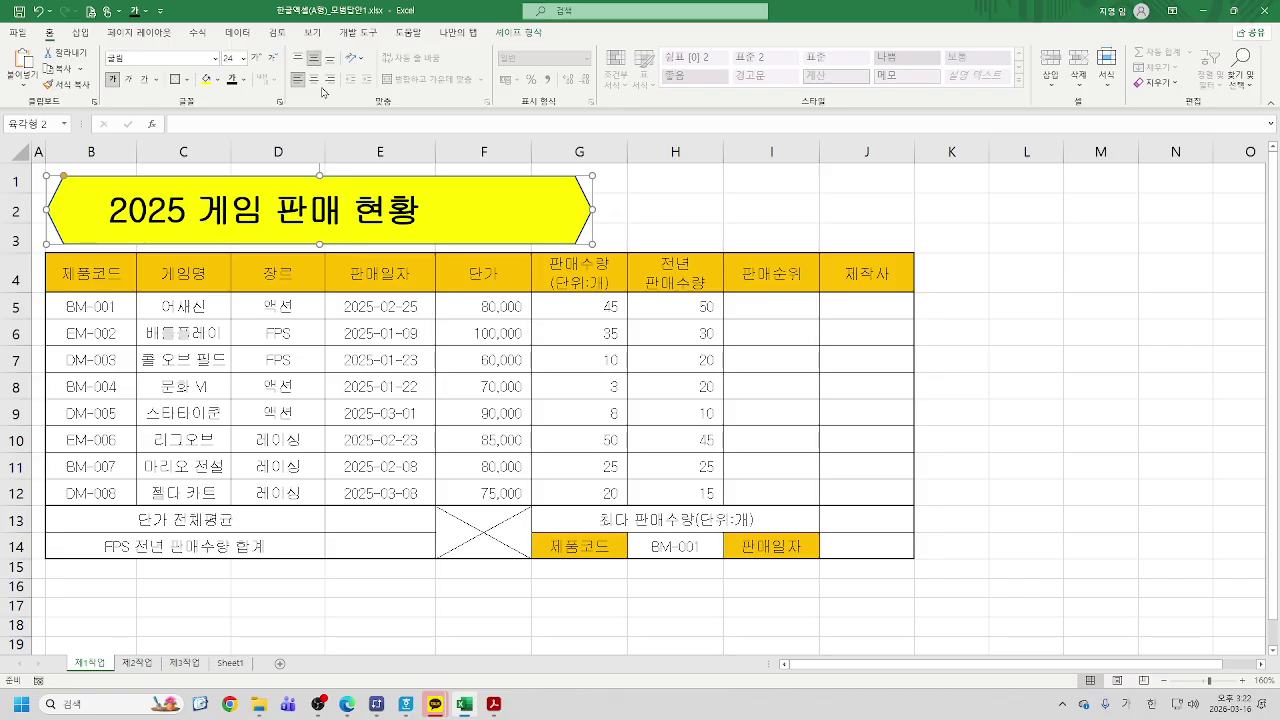
left_click(314, 79)
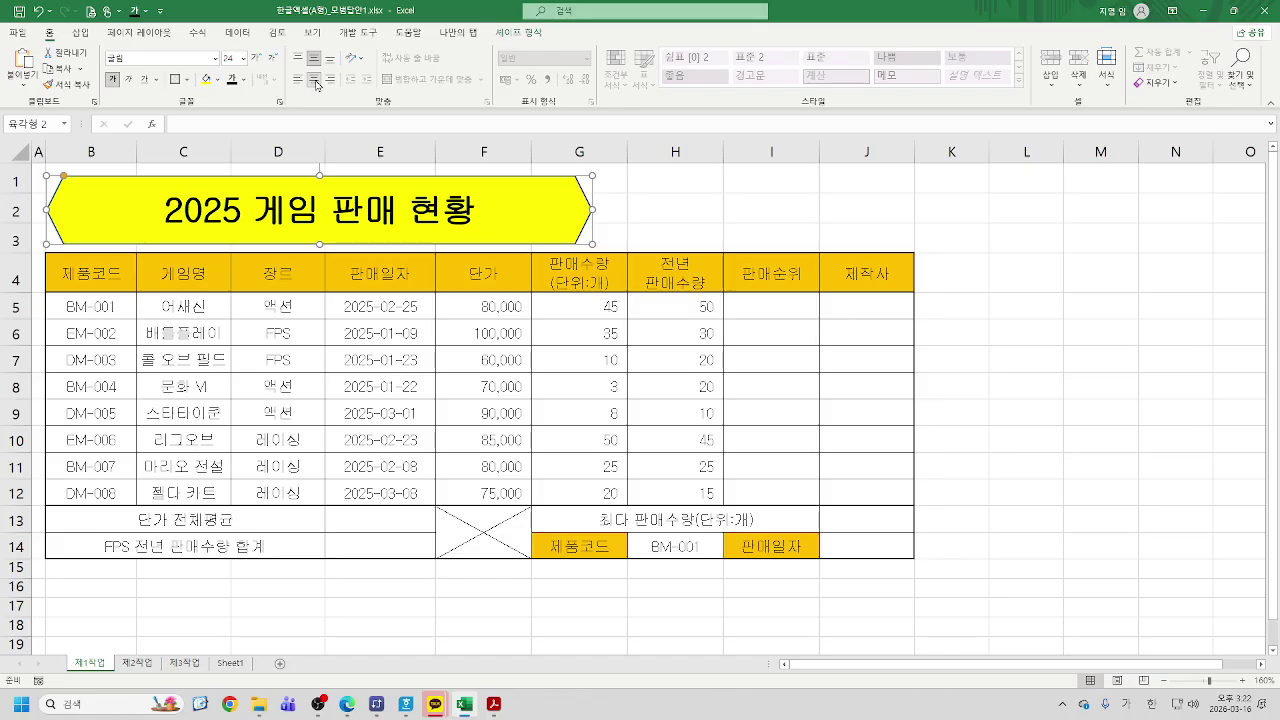
key("Delete")
Draw a hexagon about 1.72 cm high and 12.83 cm wide above the table in rows 1–3 and enter the title "2025 게임 판매 현황"
left_click(80, 33)
left_click(160, 72)
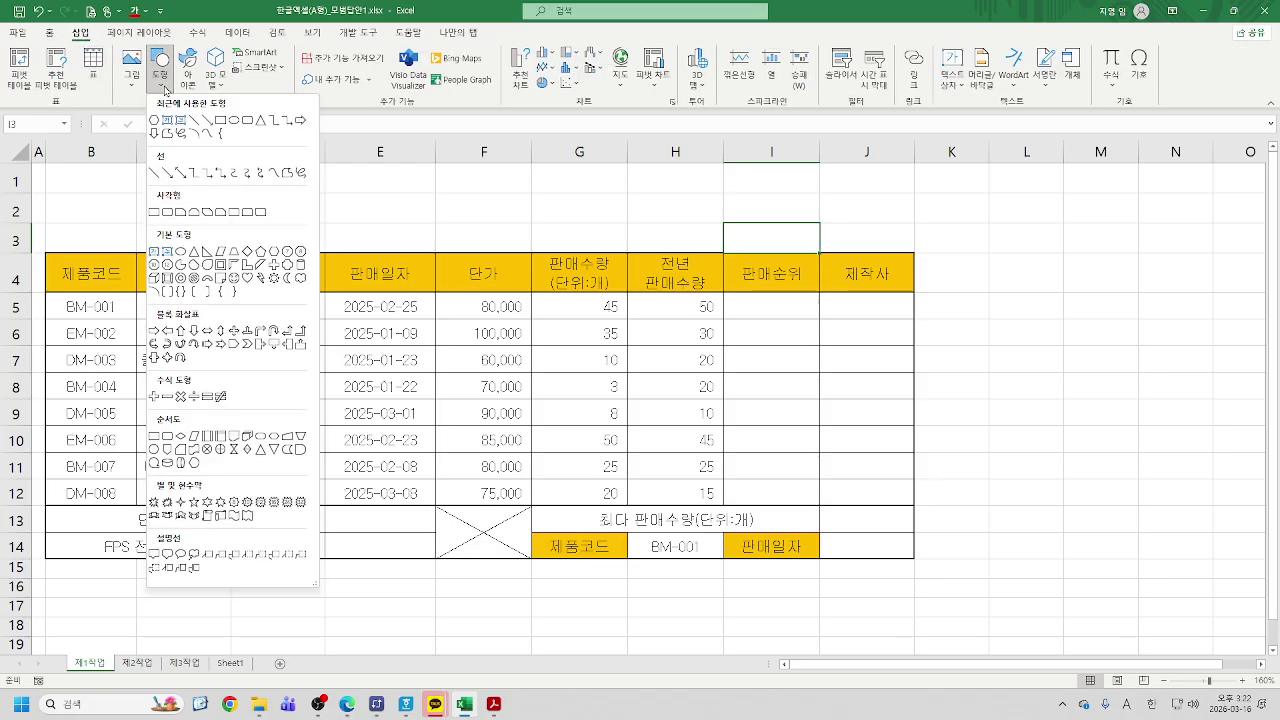
left_click(274, 256)
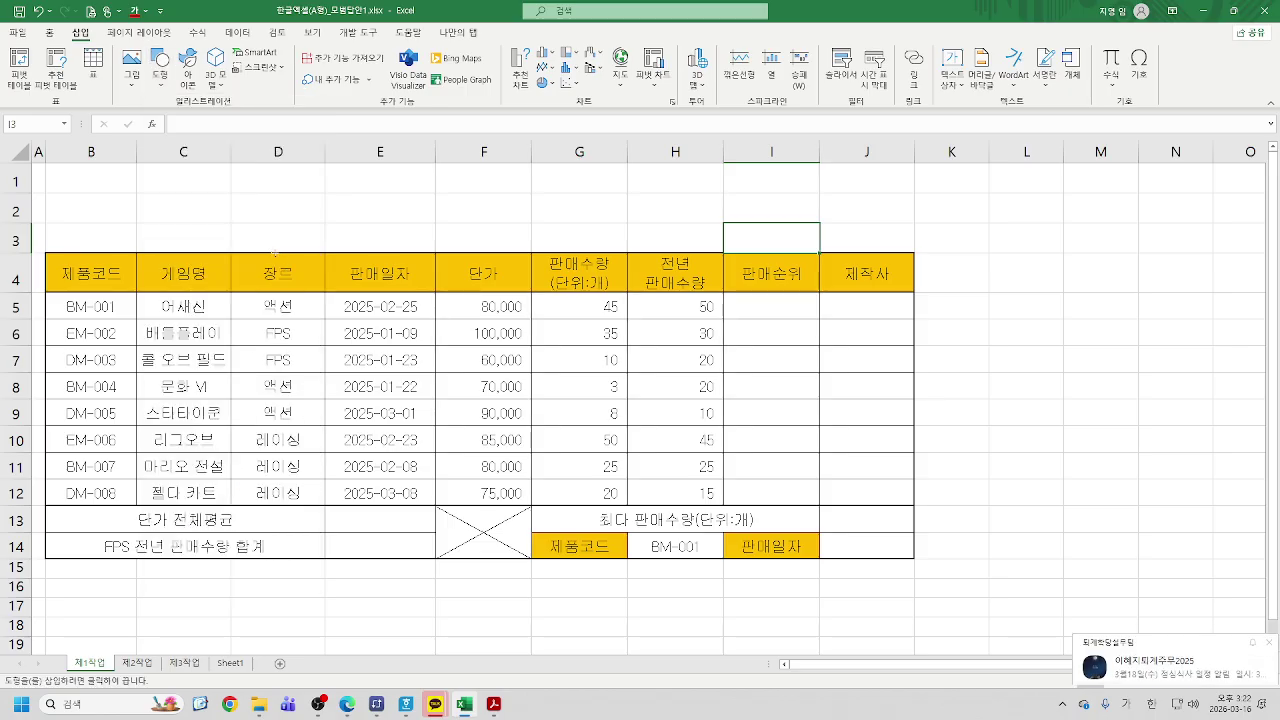
left_click_drag(52, 180, 566, 245)
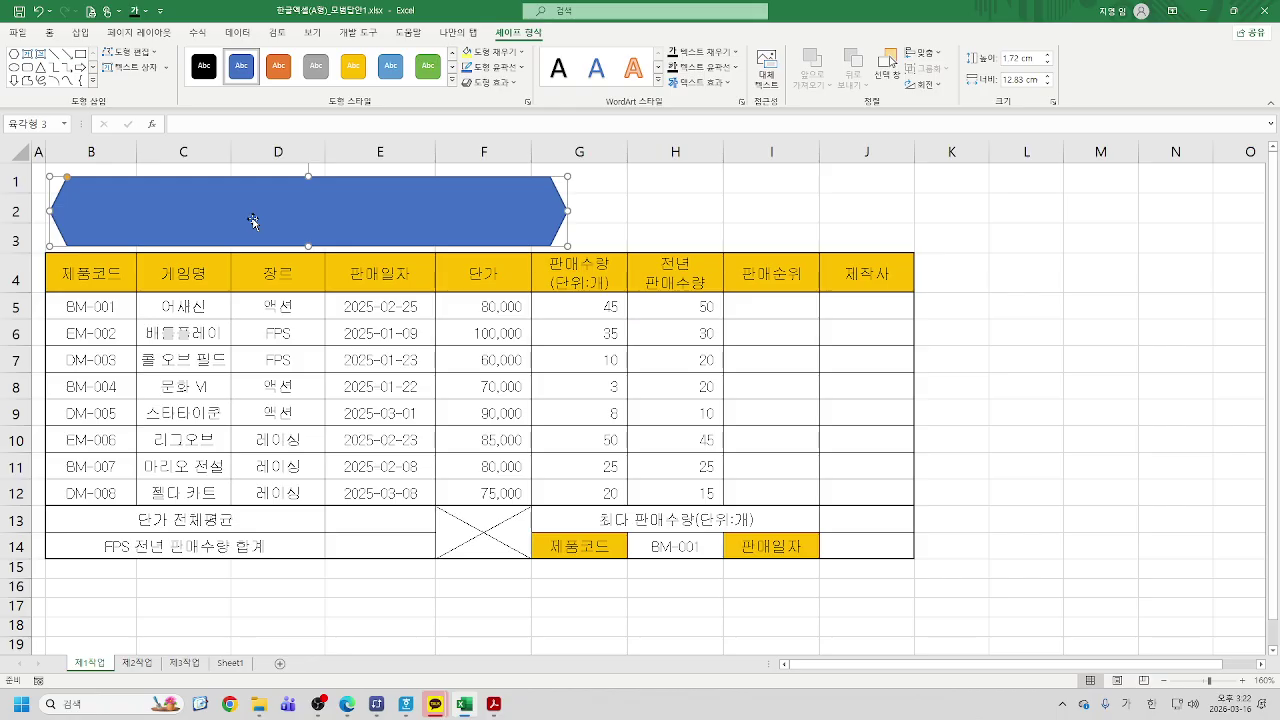
type("2025 게임 프판매")
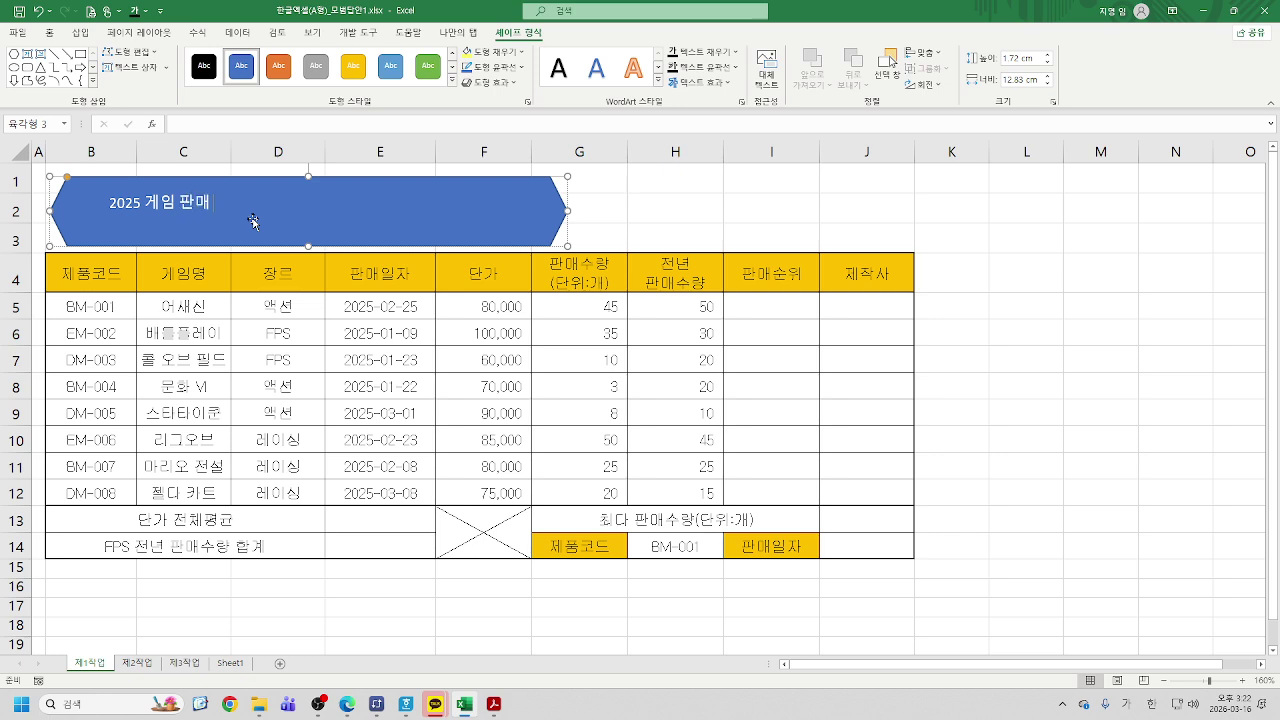
type(" 현화ㅇ")
Format the hexagon's title text in 굴림, 24 pt, bold
left_click(567, 185)
left_click(52, 34)
left_click(155, 60)
type("굴림")
key("Return")
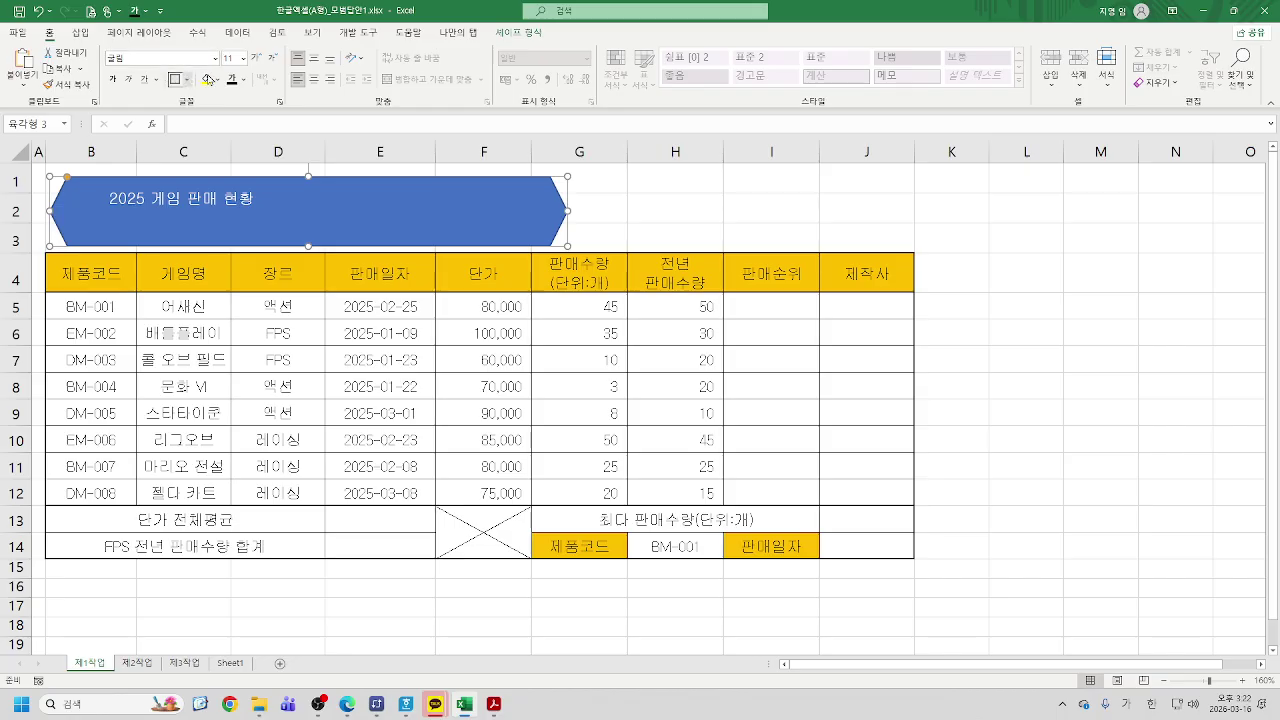
left_click(245, 60)
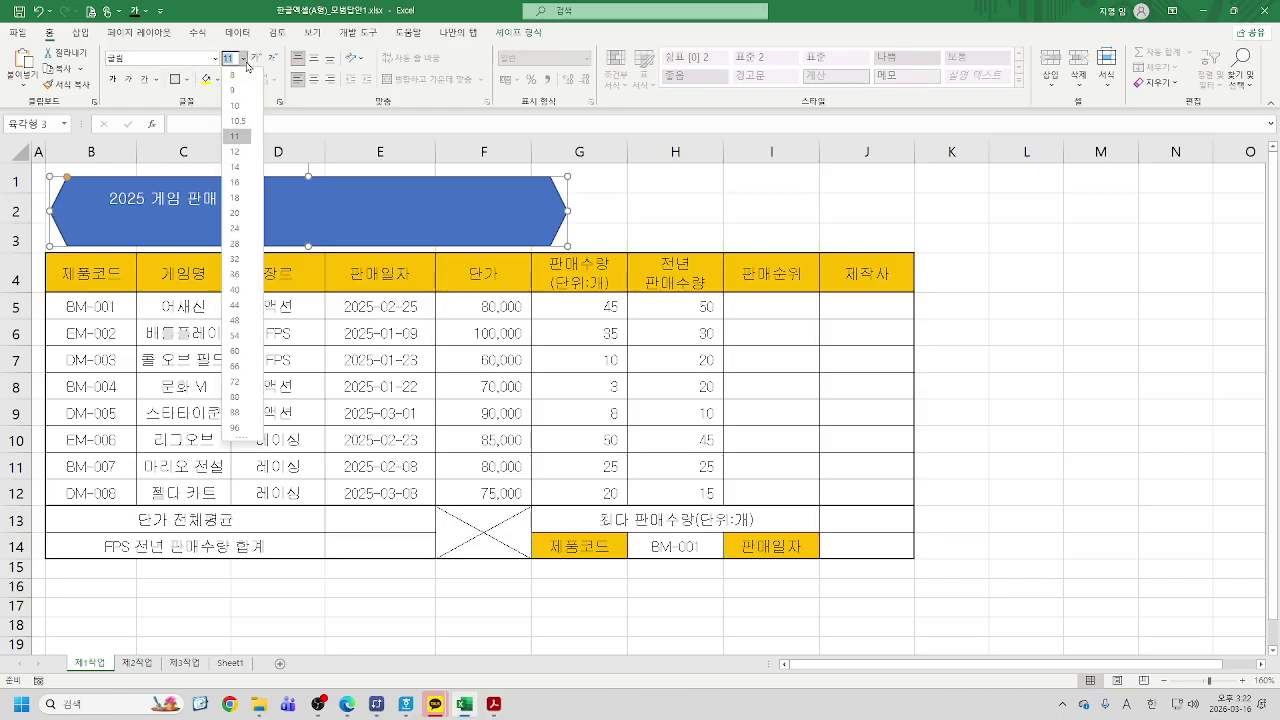
left_click(236, 228)
left_click(114, 81)
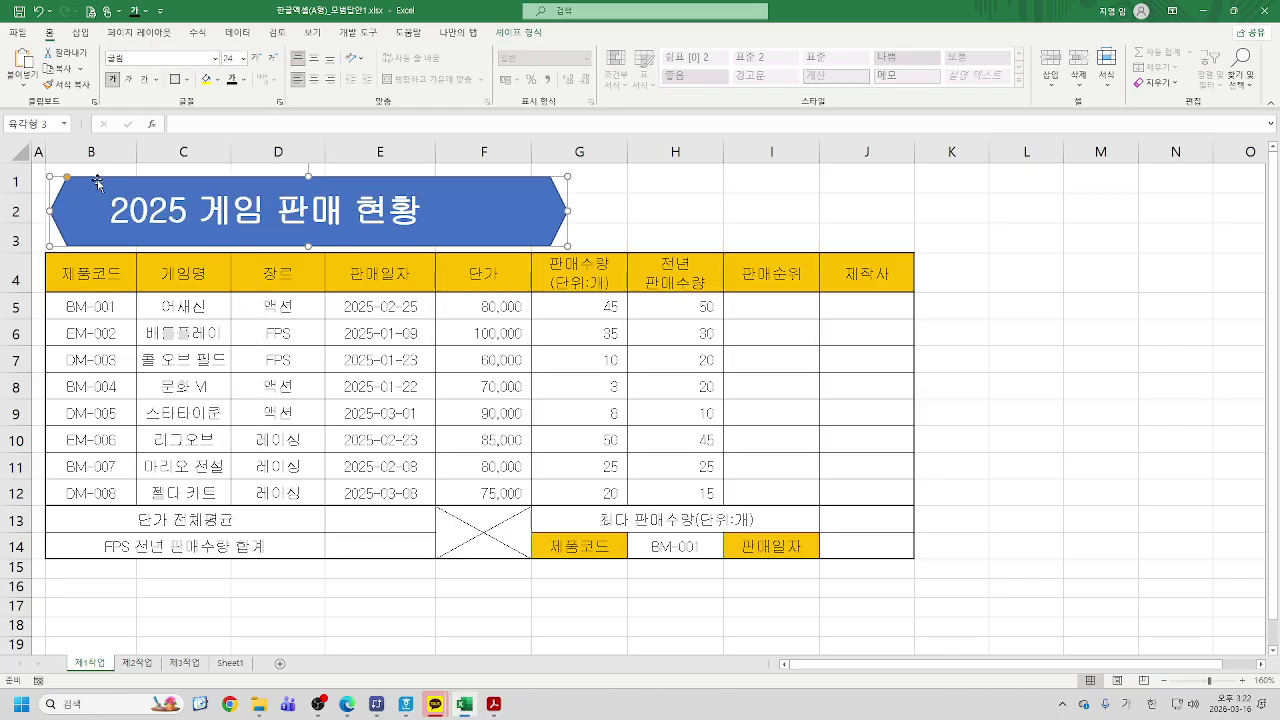
Fill the hexagon with standard yellow and set its title text color to black
left_click(216, 83)
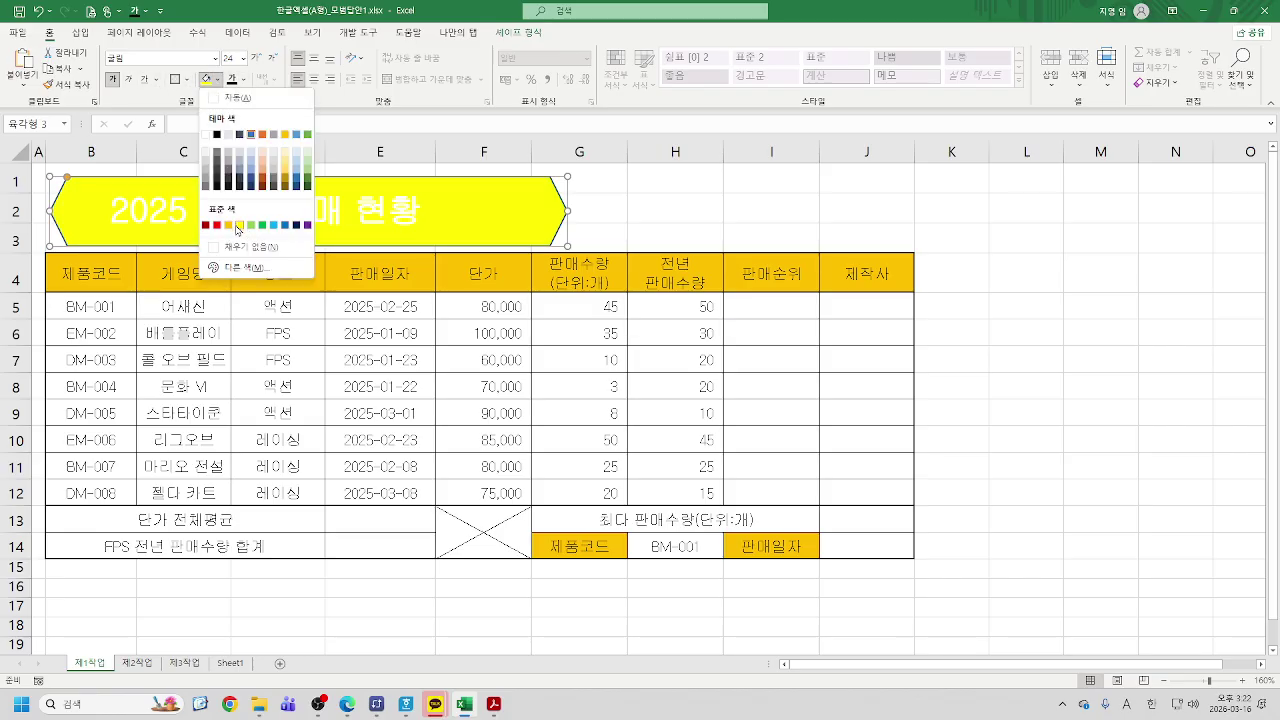
left_click(257, 219)
left_click(243, 80)
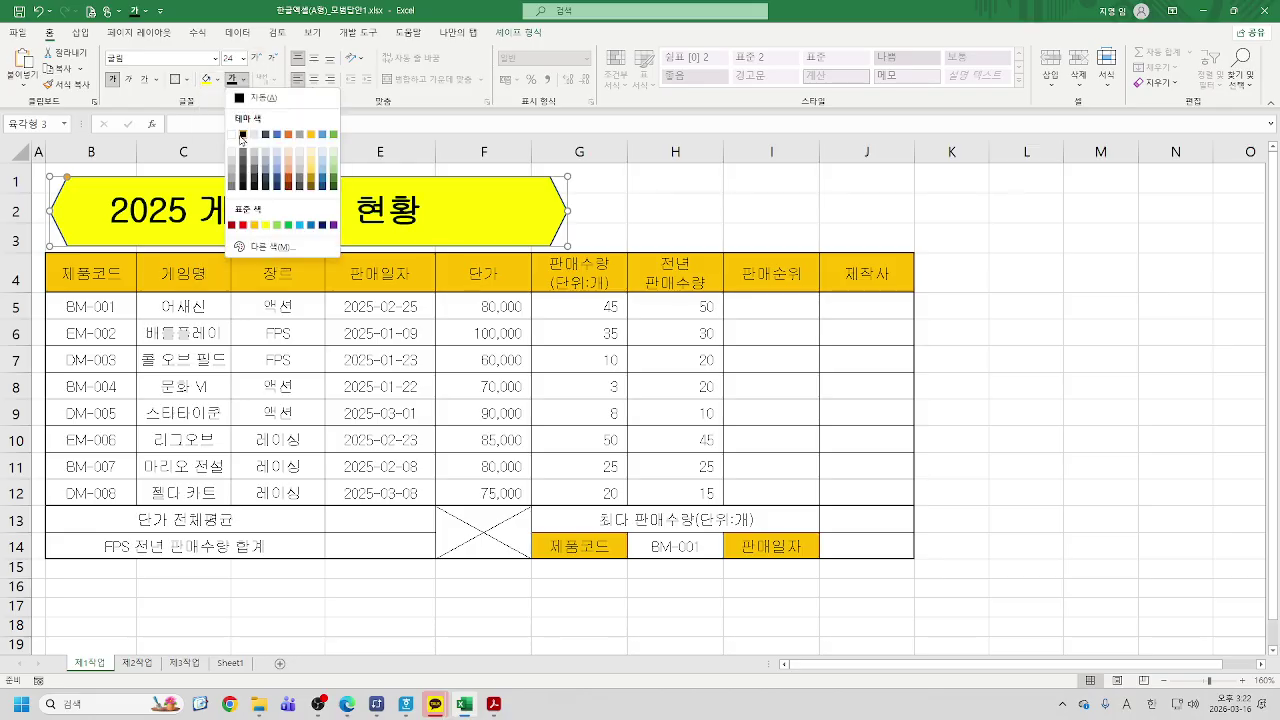
left_click(244, 114)
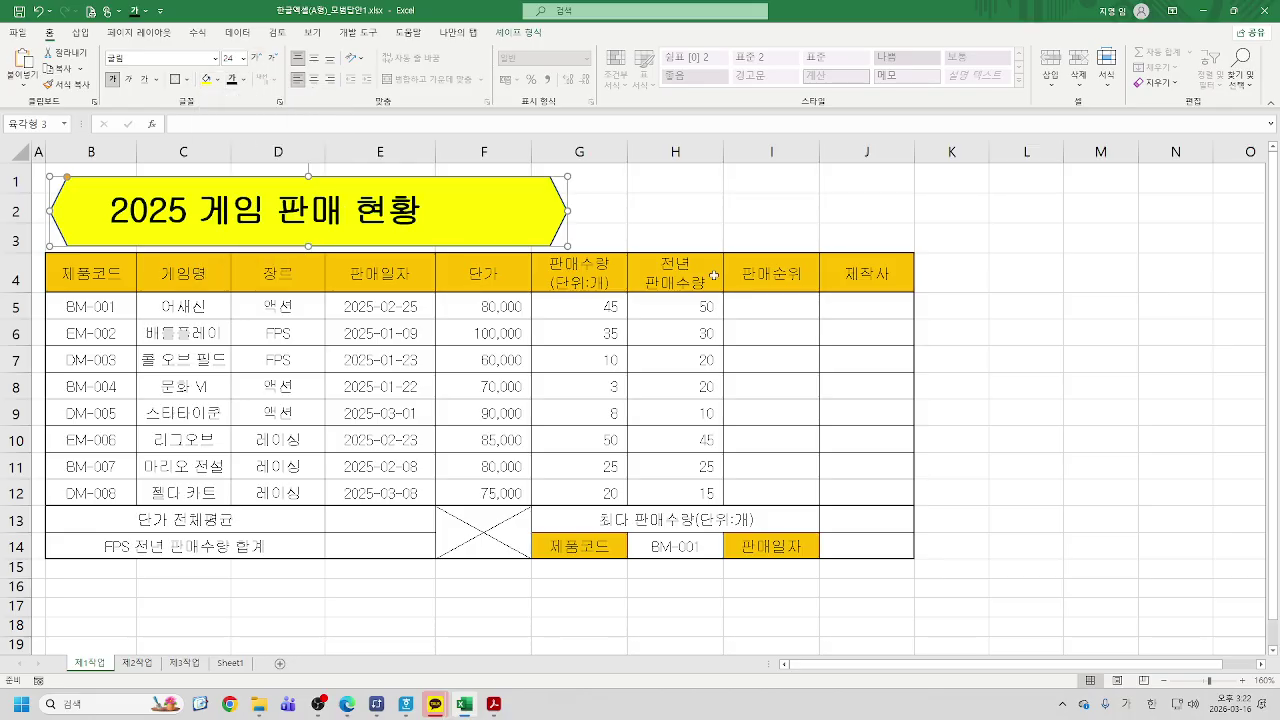
Center the title vertically and horizontally in the hexagon, and nudge the shape slightly up and left to line up with the table edge
left_click(313, 58)
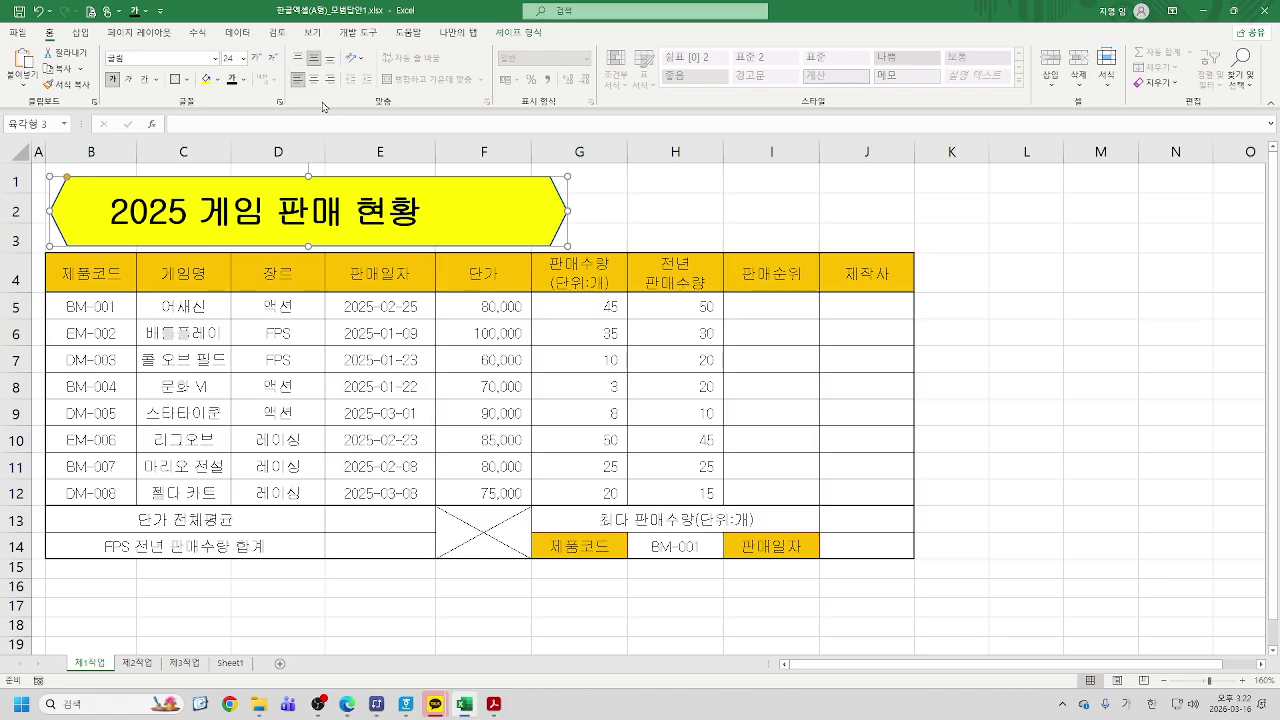
left_click(313, 78)
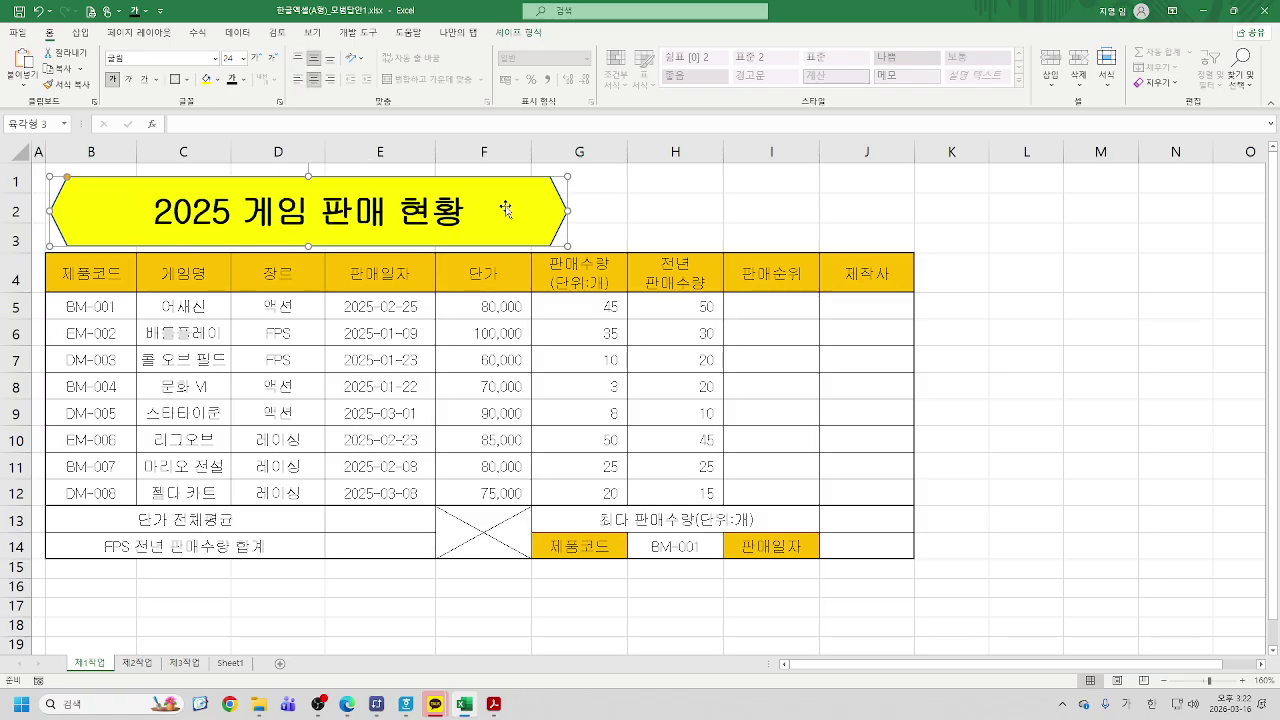
key("Up")
key("Left")
key("Left")
key("Left")
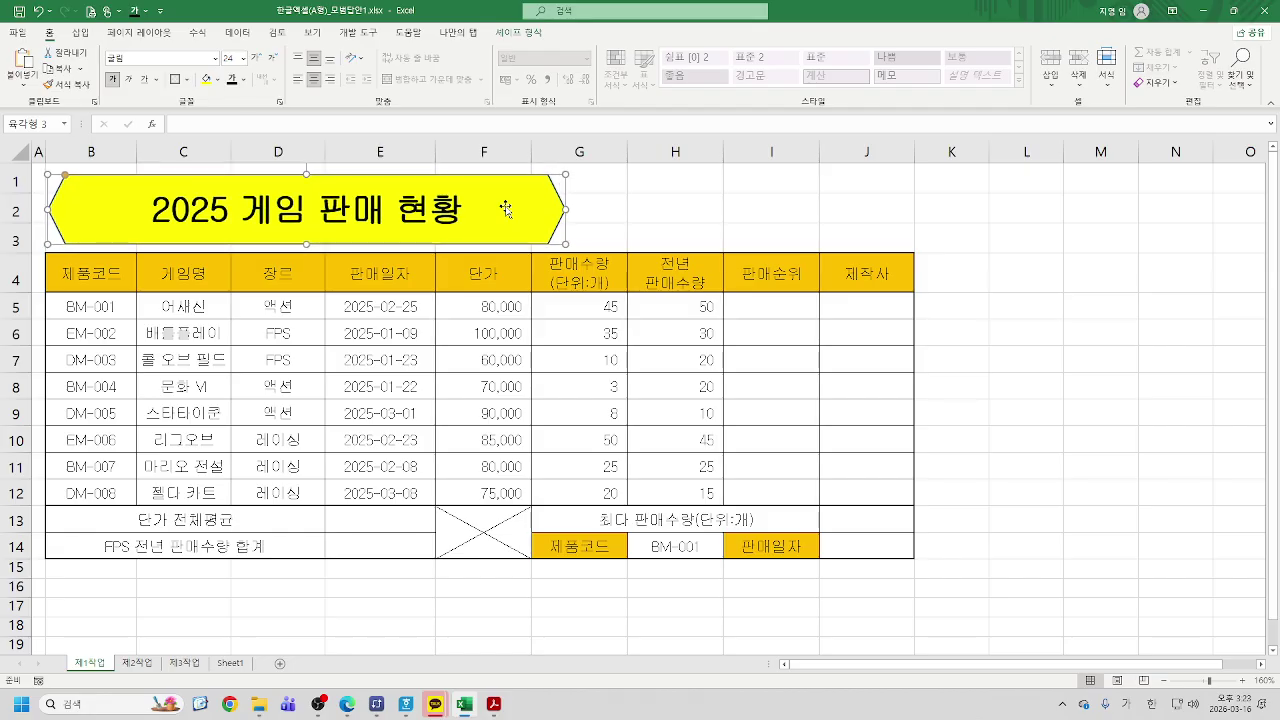
key("Up")
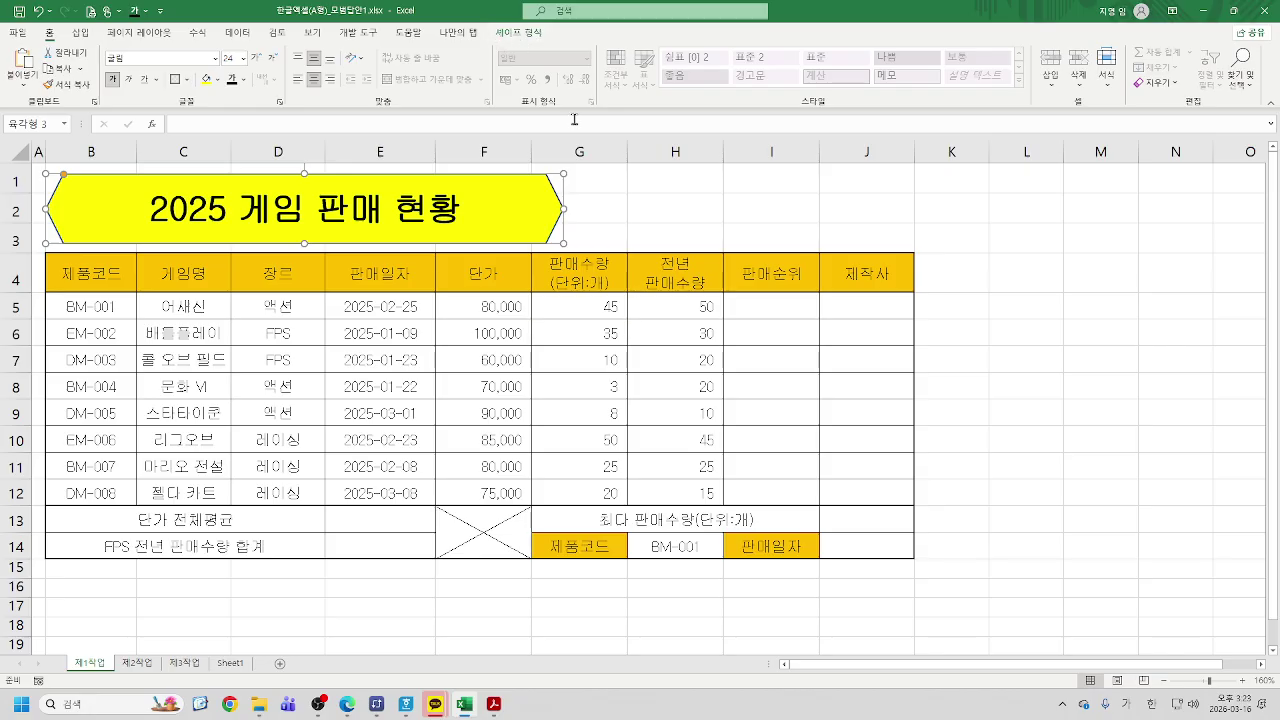
left_click(1048, 299)
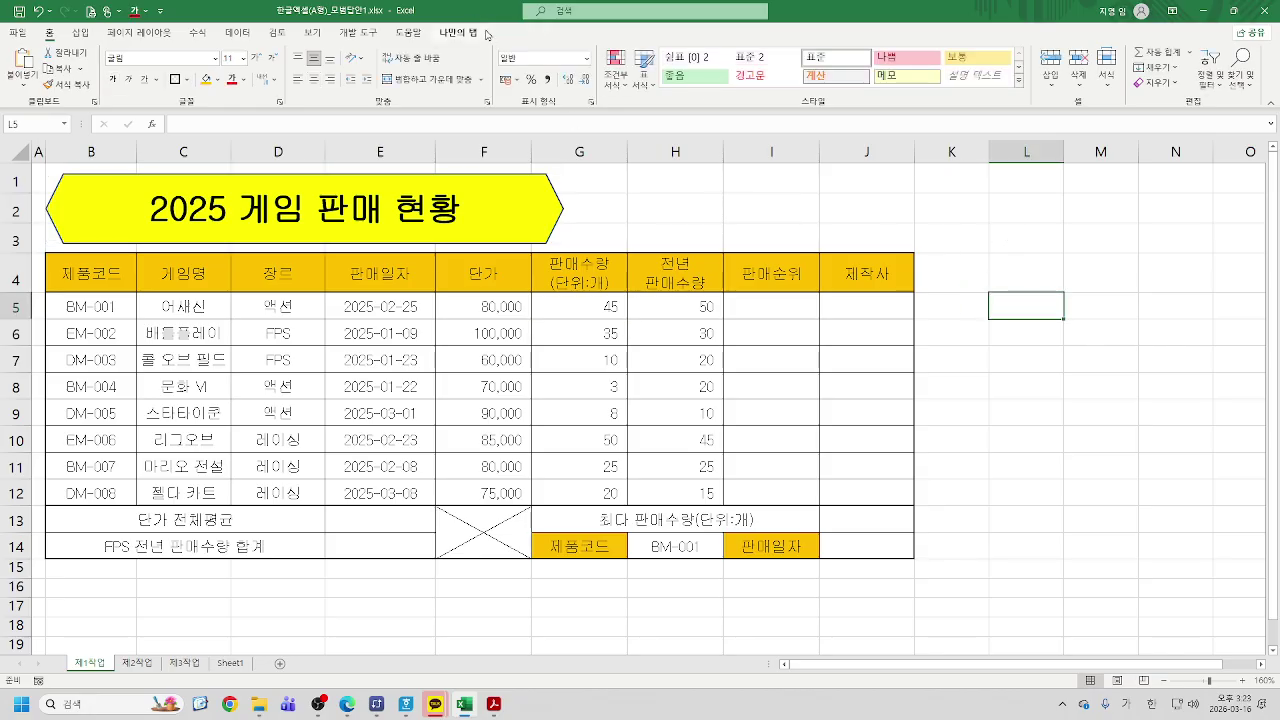
Apply the outer shadow 오프셋: 오른쪽 to the title hexagon
left_click(548, 184)
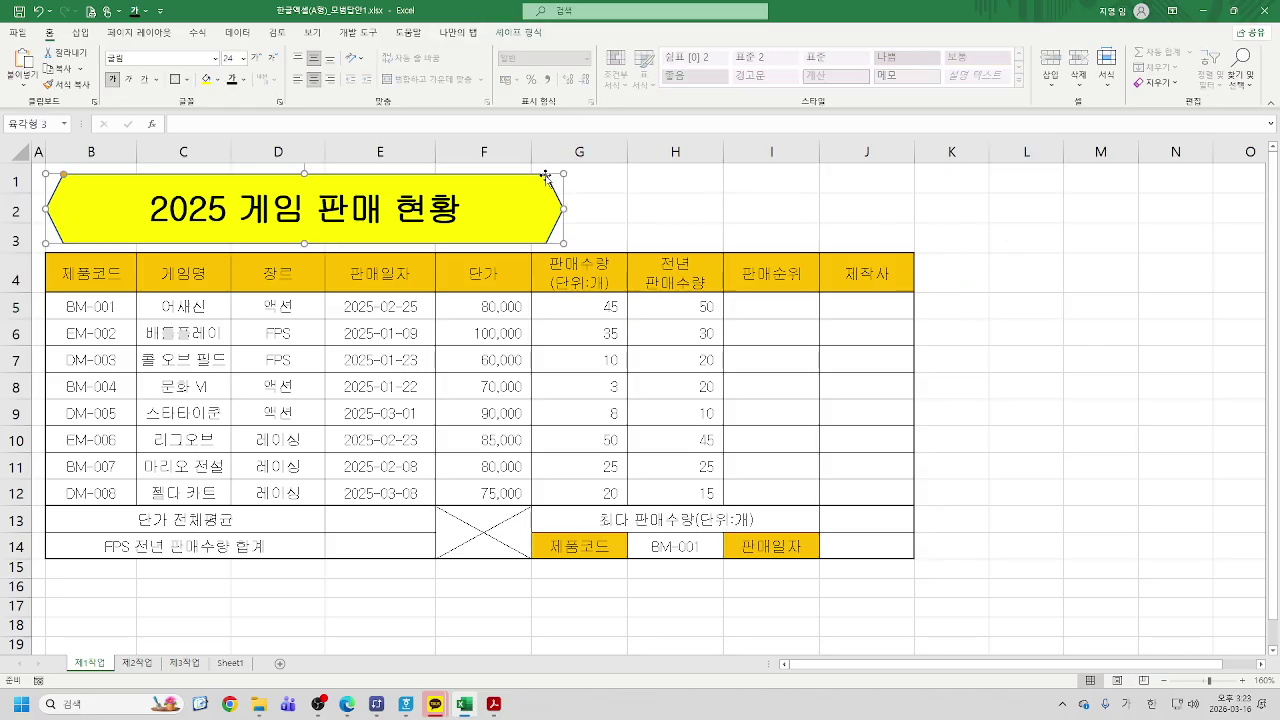
left_click(519, 33)
left_click(513, 84)
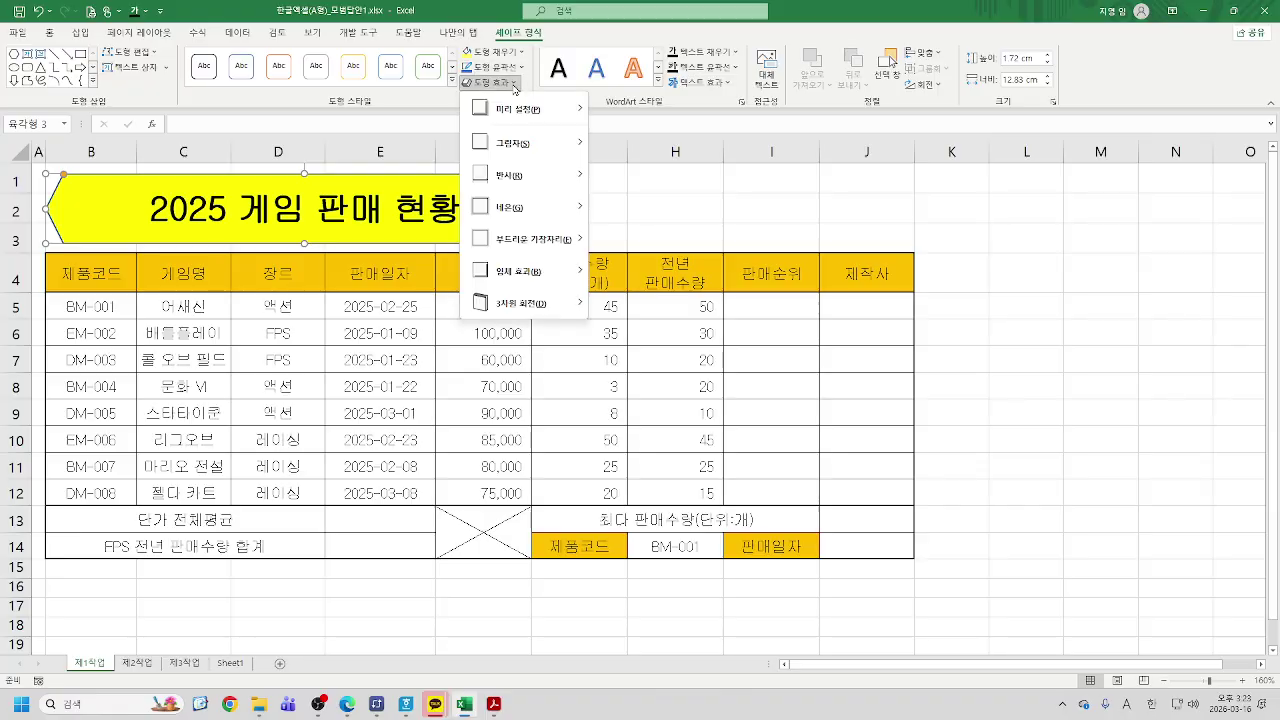
mouse_move(539, 156)
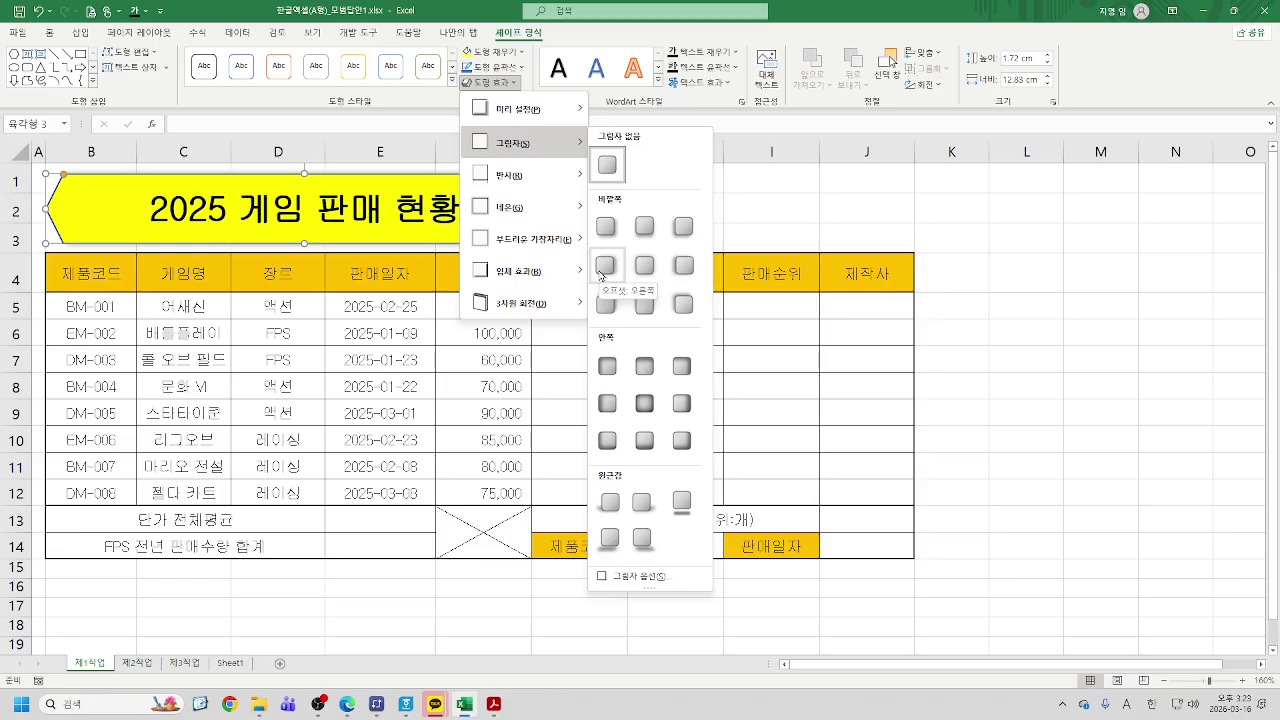
left_click(602, 266)
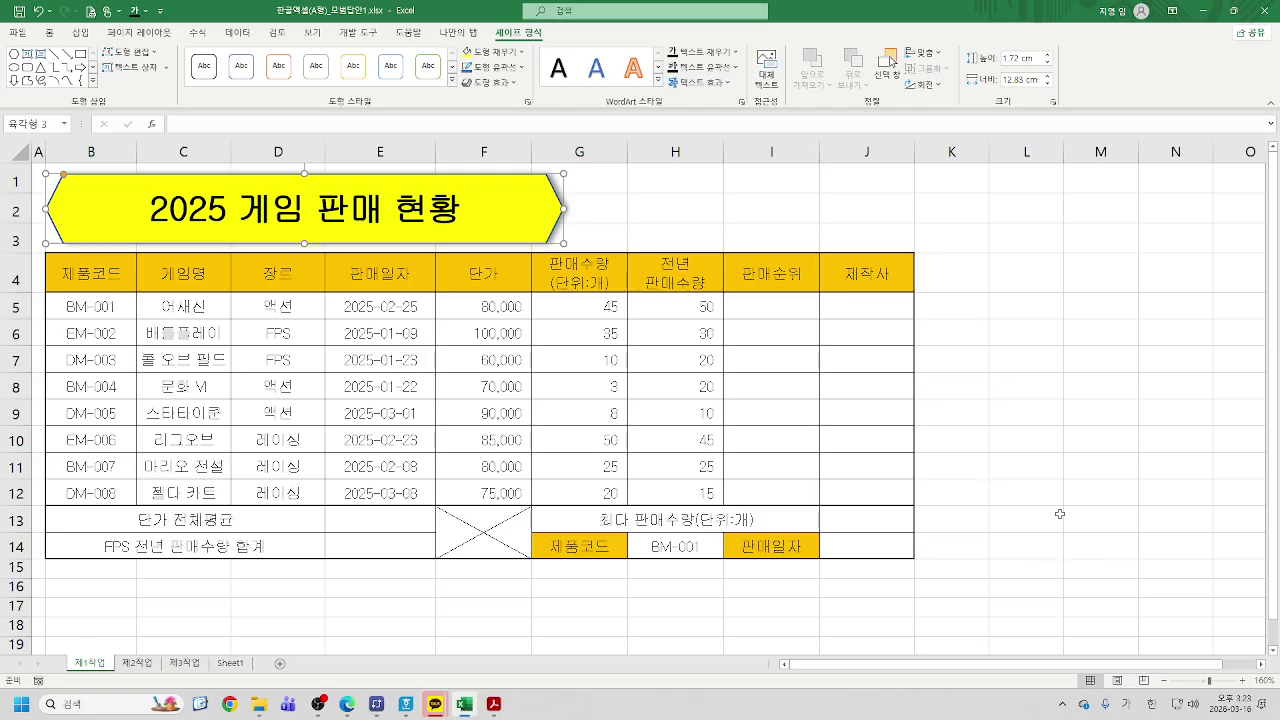
Check the 결재 box layout in the exam PDF, and apply all borders to the empty range L16:O17 in the workbook
scroll(1062, 567, "down", 1, "ctrl")
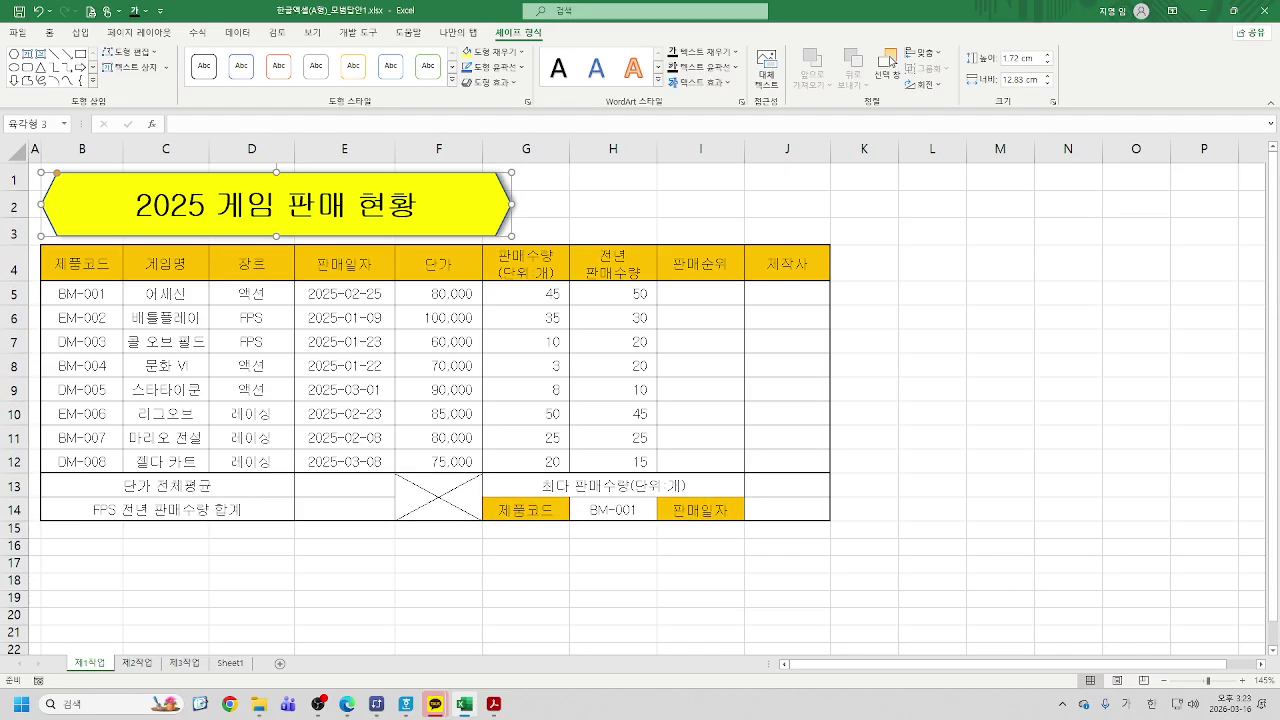
left_click(493, 704)
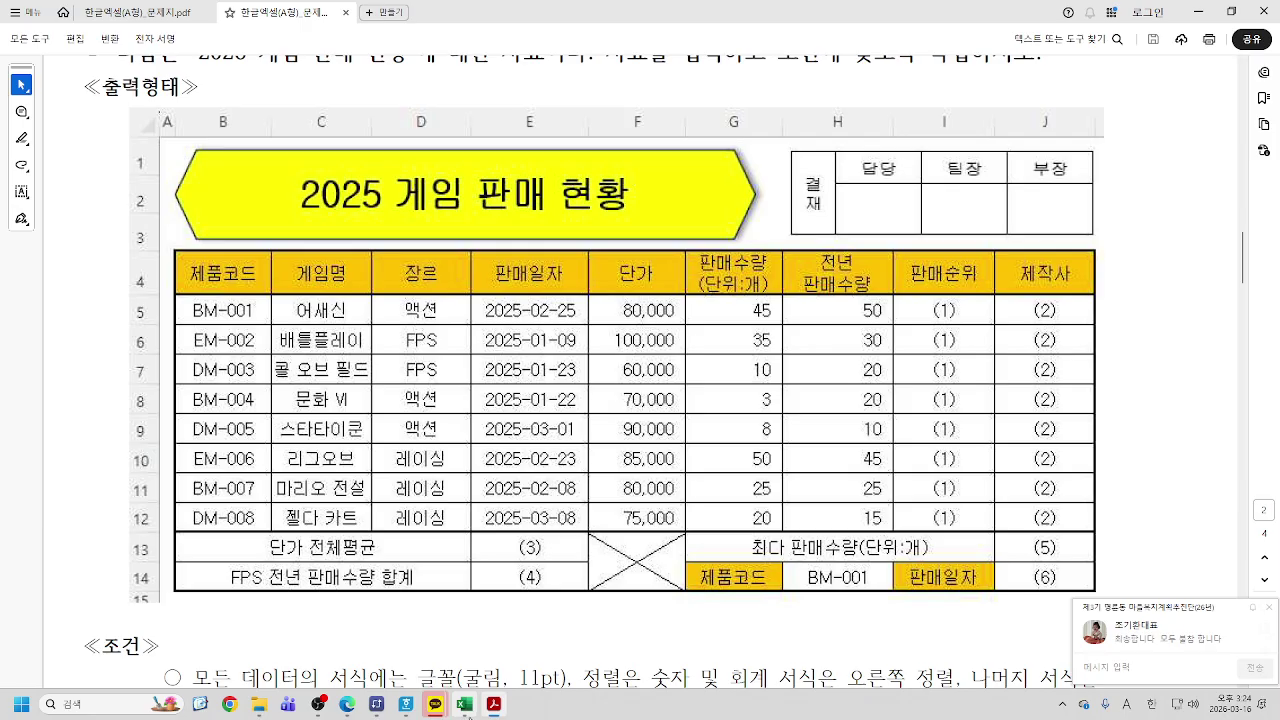
left_click(464, 704)
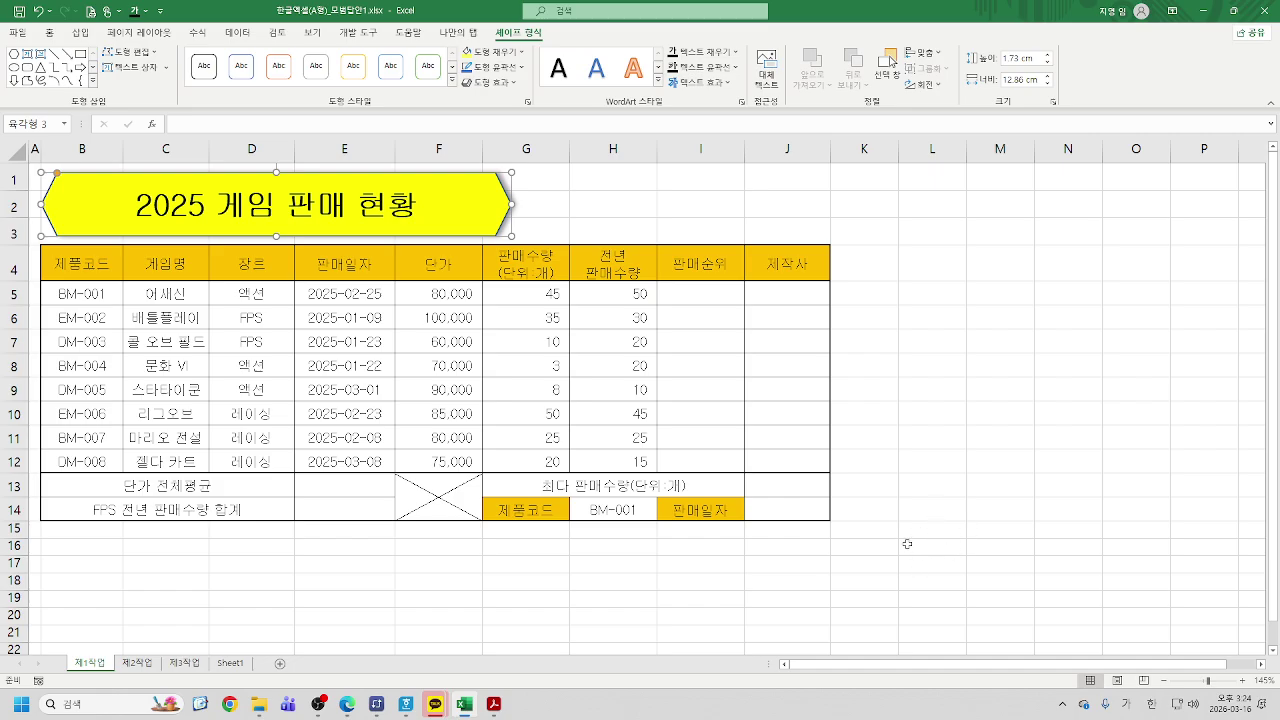
left_click_drag(910, 529, 923, 546)
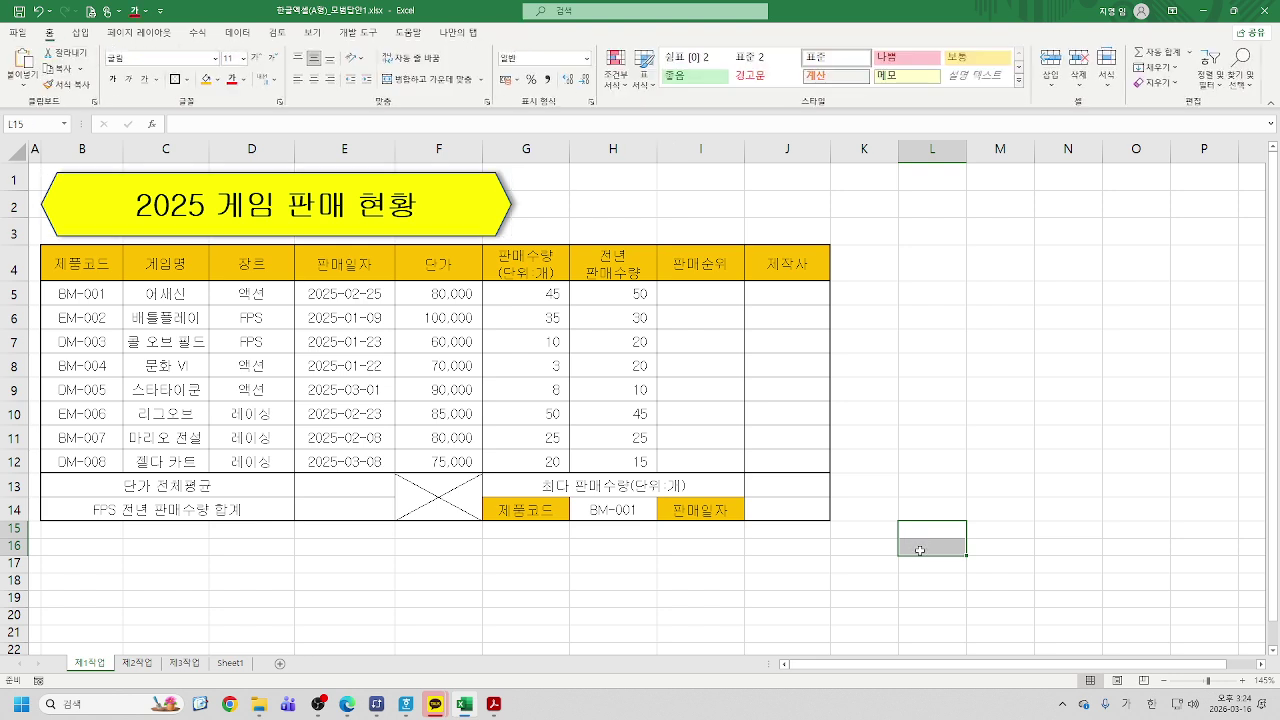
left_click(919, 550)
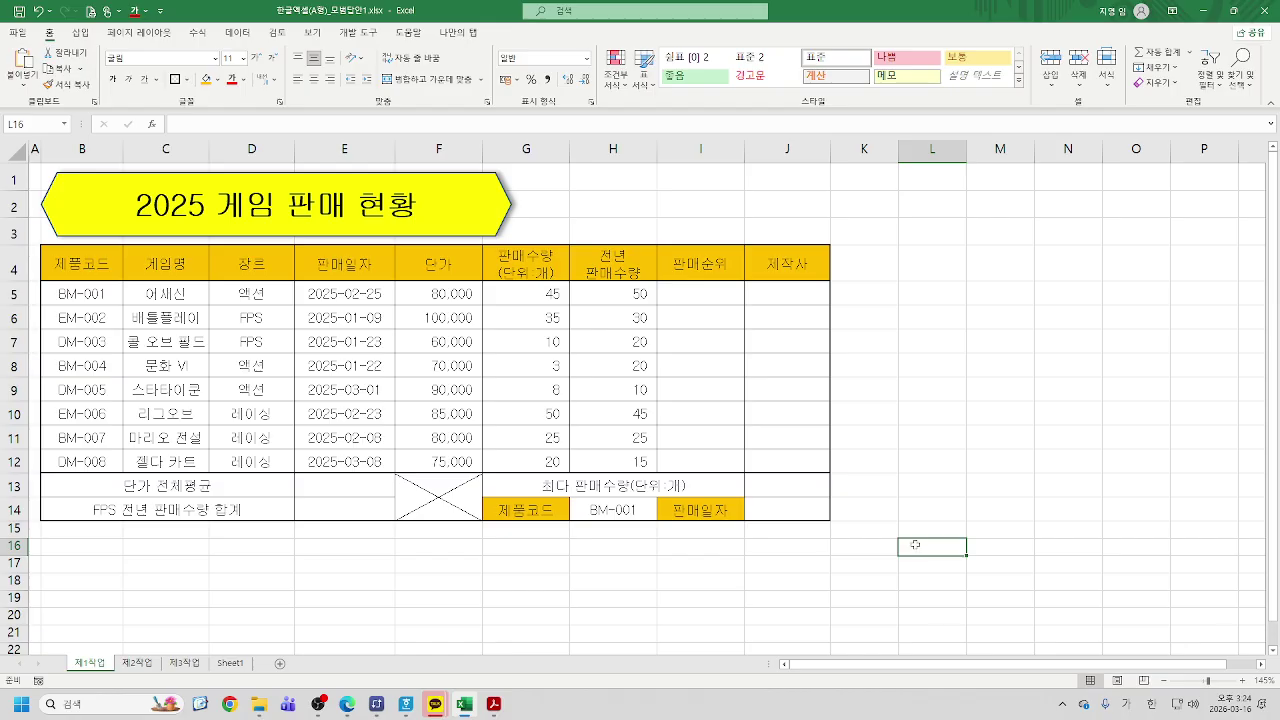
left_click_drag(915, 547, 1144, 566)
left_click_drag(920, 547, 1142, 566)
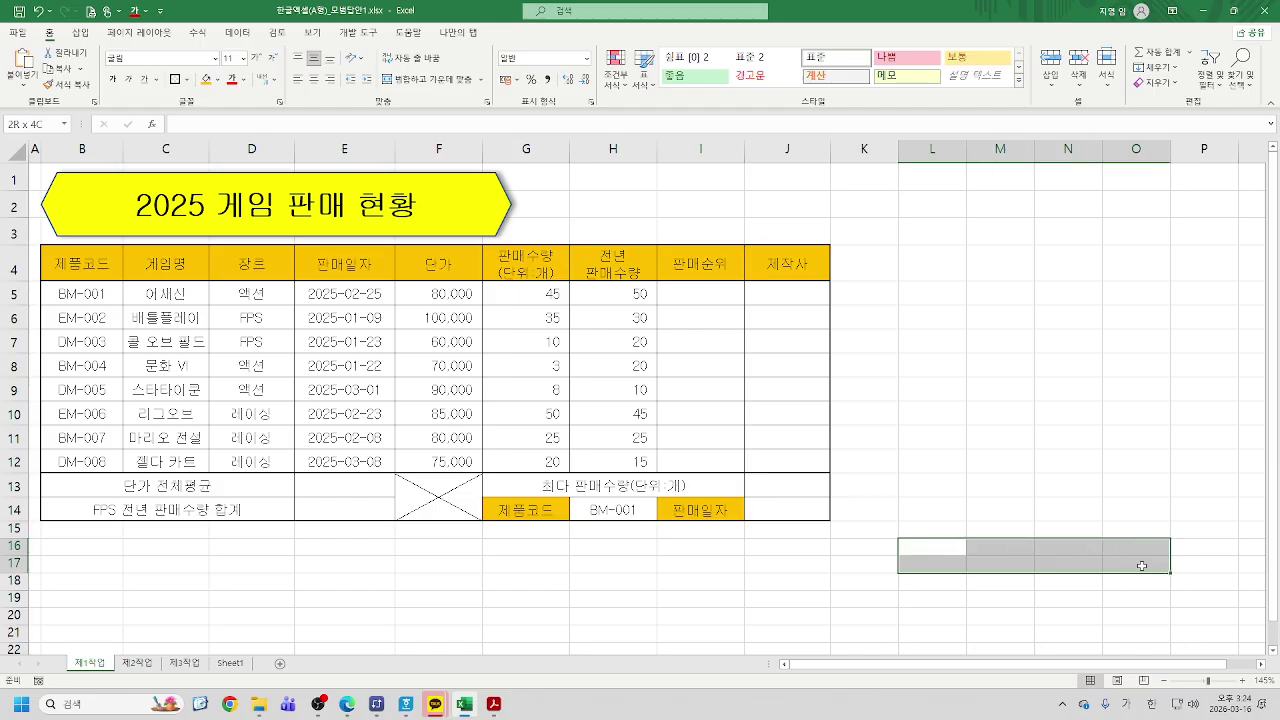
left_click(187, 80)
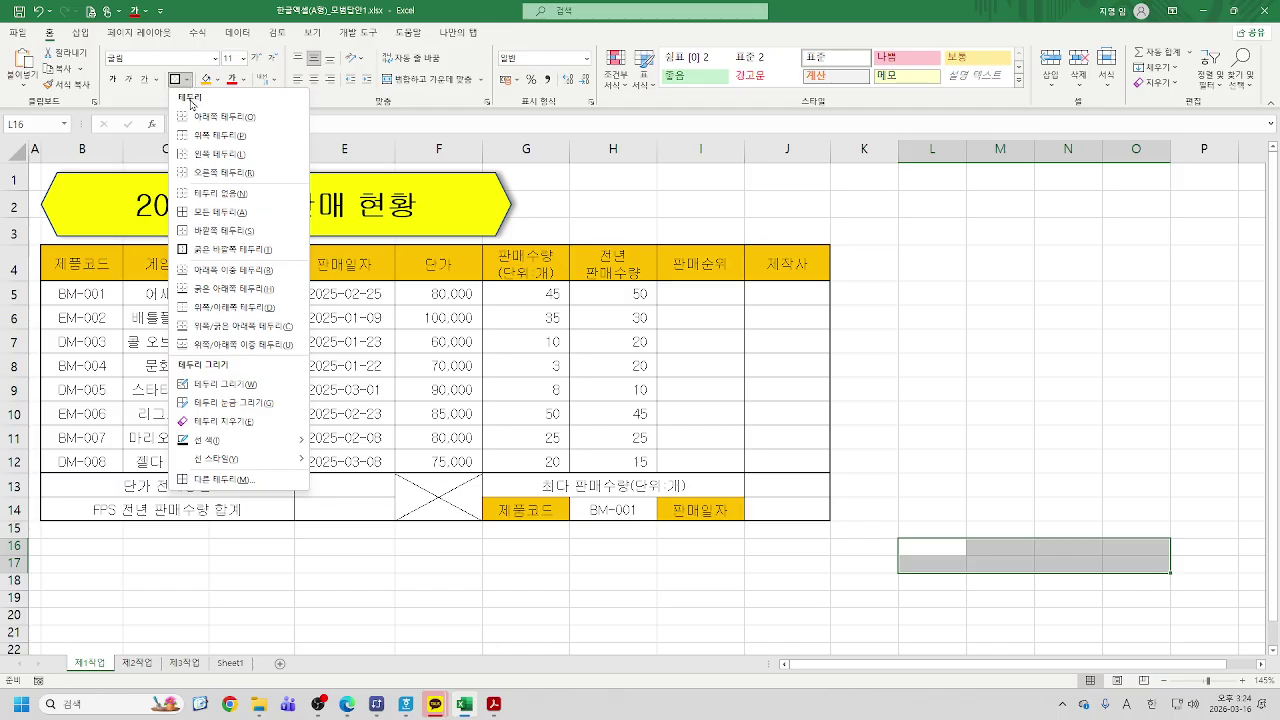
left_click(224, 214)
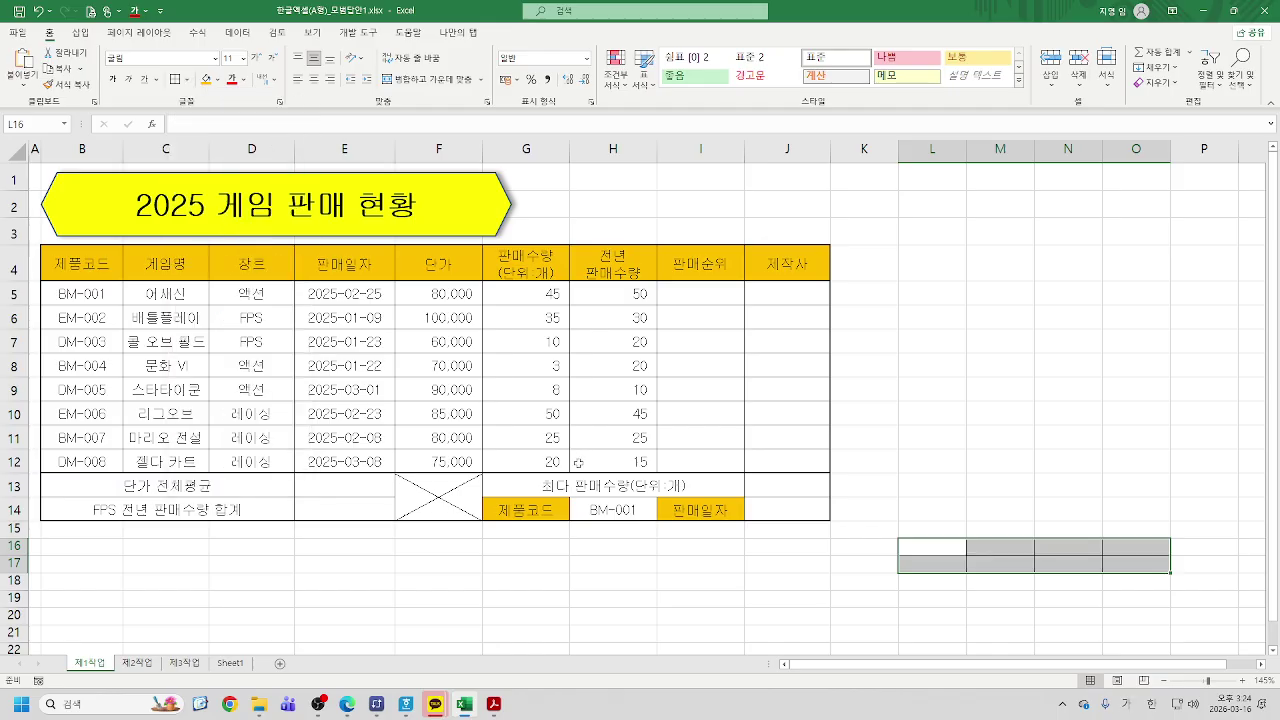
Compare with the approval box in the exam PDF and set the width of column L to 4
left_click(497, 708)
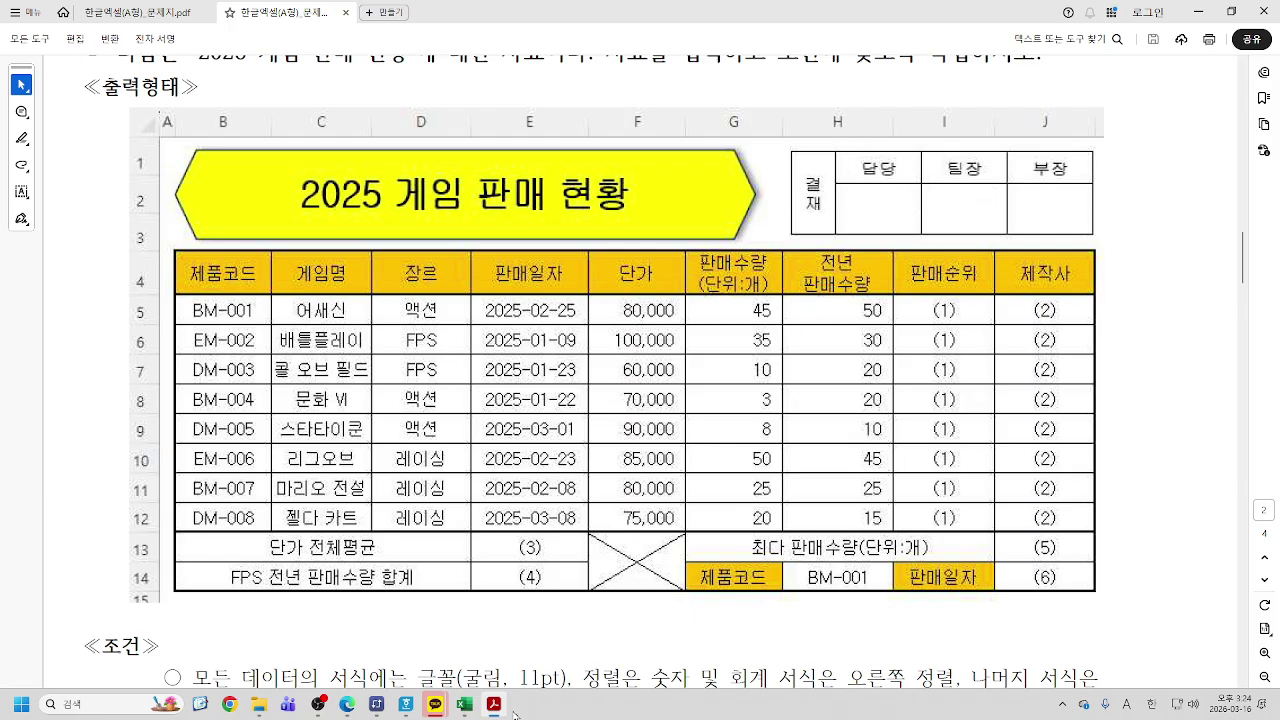
left_click(585, 645)
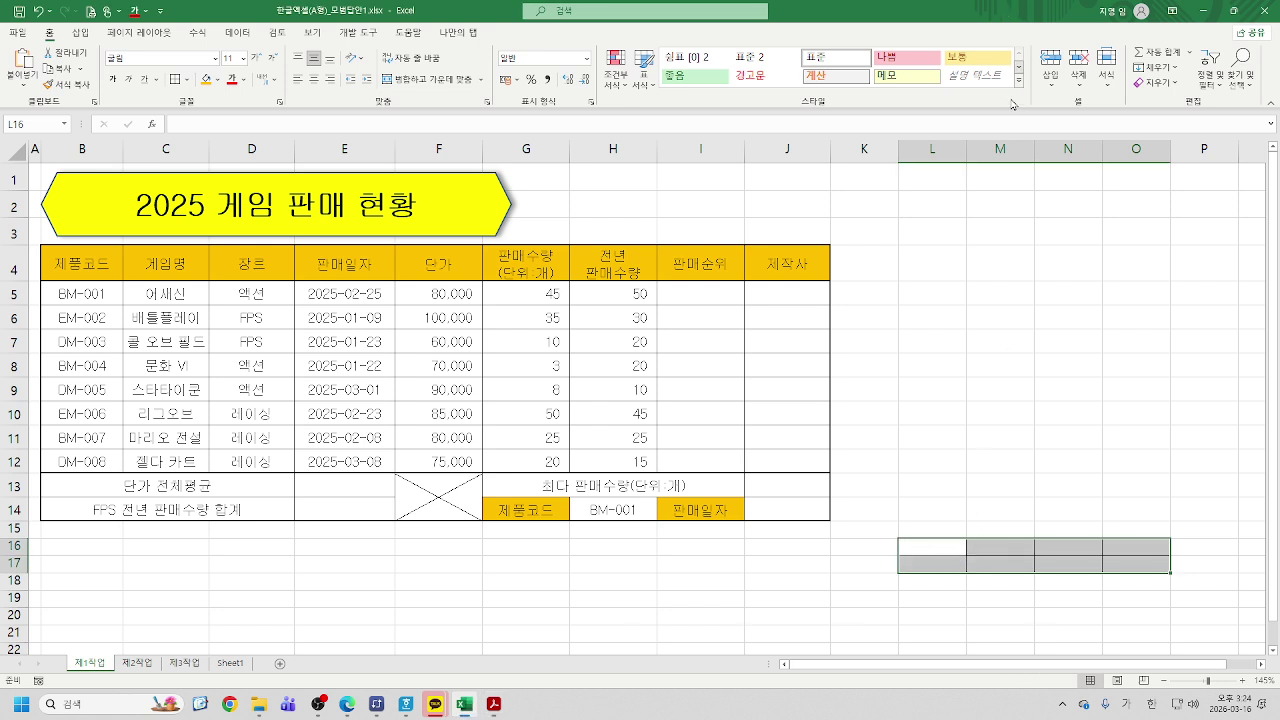
left_click(933, 149)
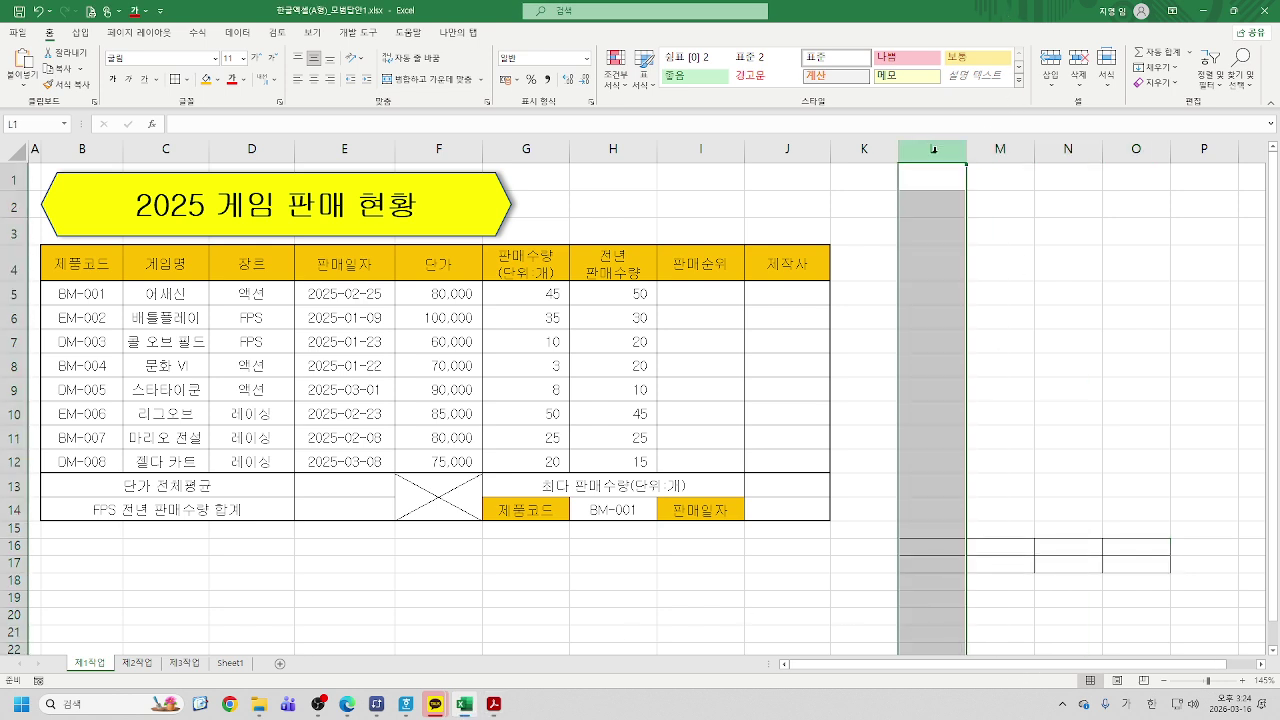
right_click(933, 149)
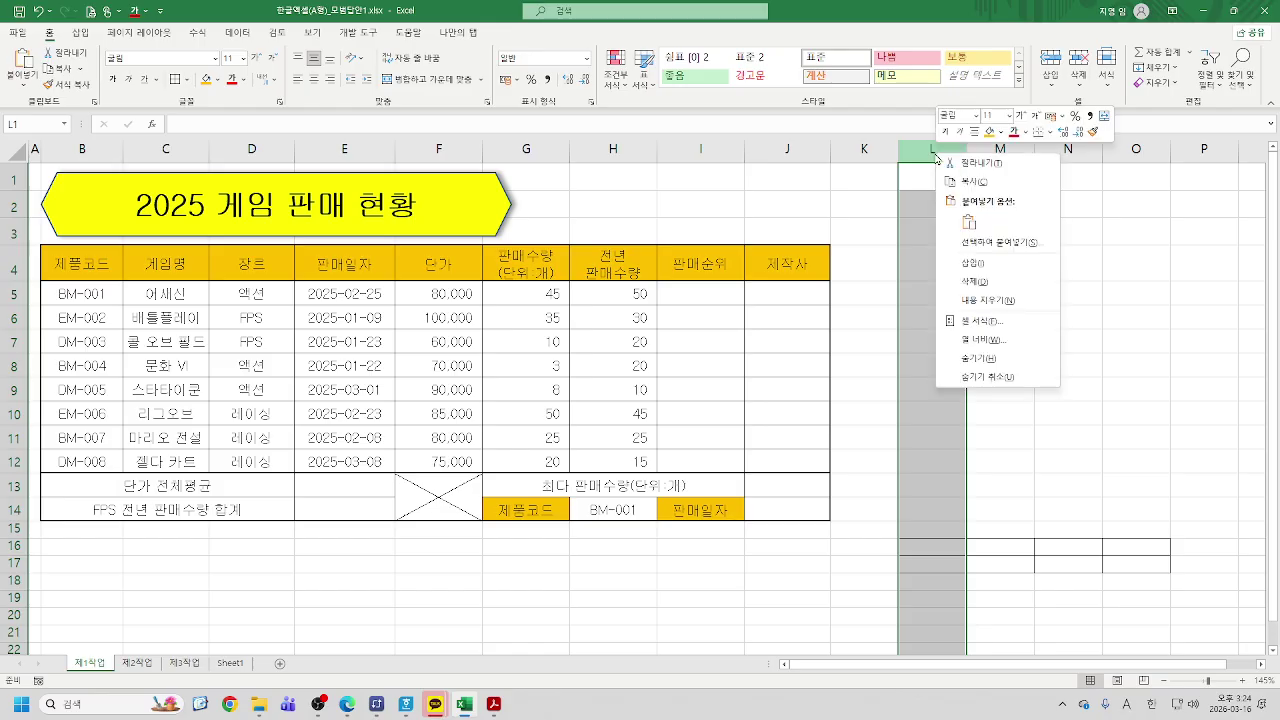
left_click(975, 345)
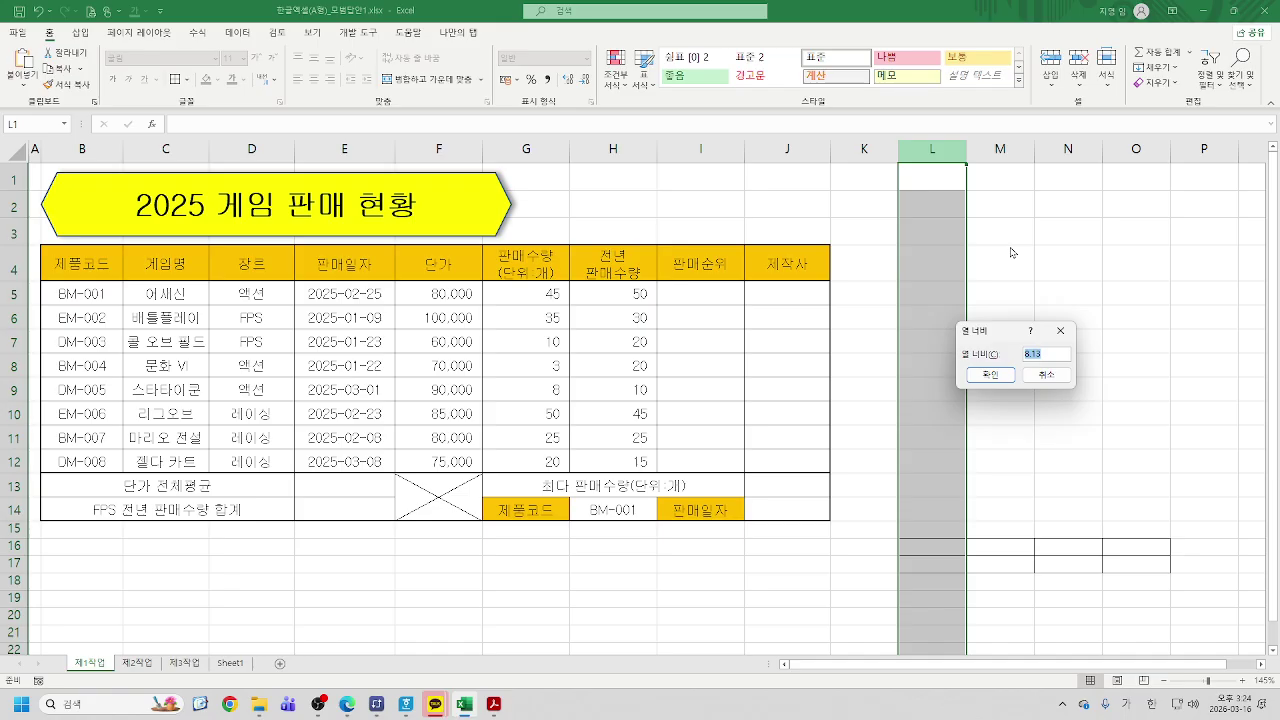
type("4")
key("Return")
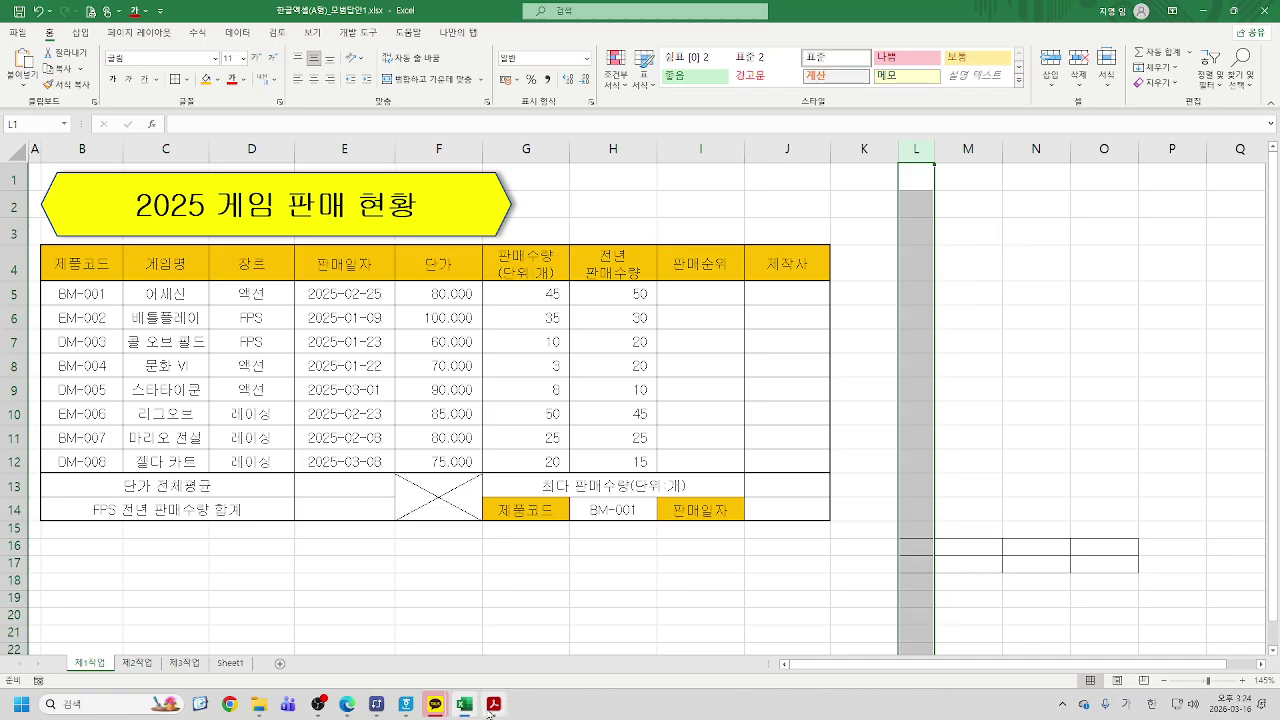
Recheck the approval box proportions in the exam PDF and set the height of row 16 to 18
mouse_move(489, 712)
left_click(560, 650)
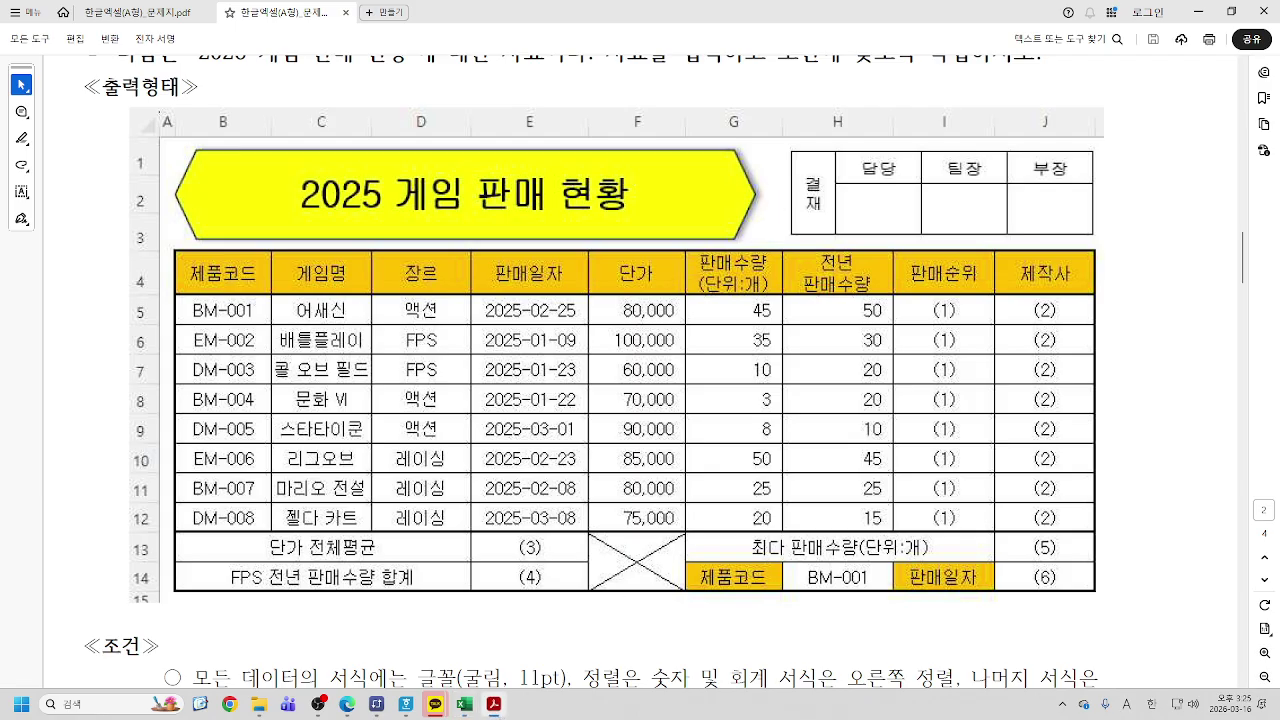
left_click(493, 704)
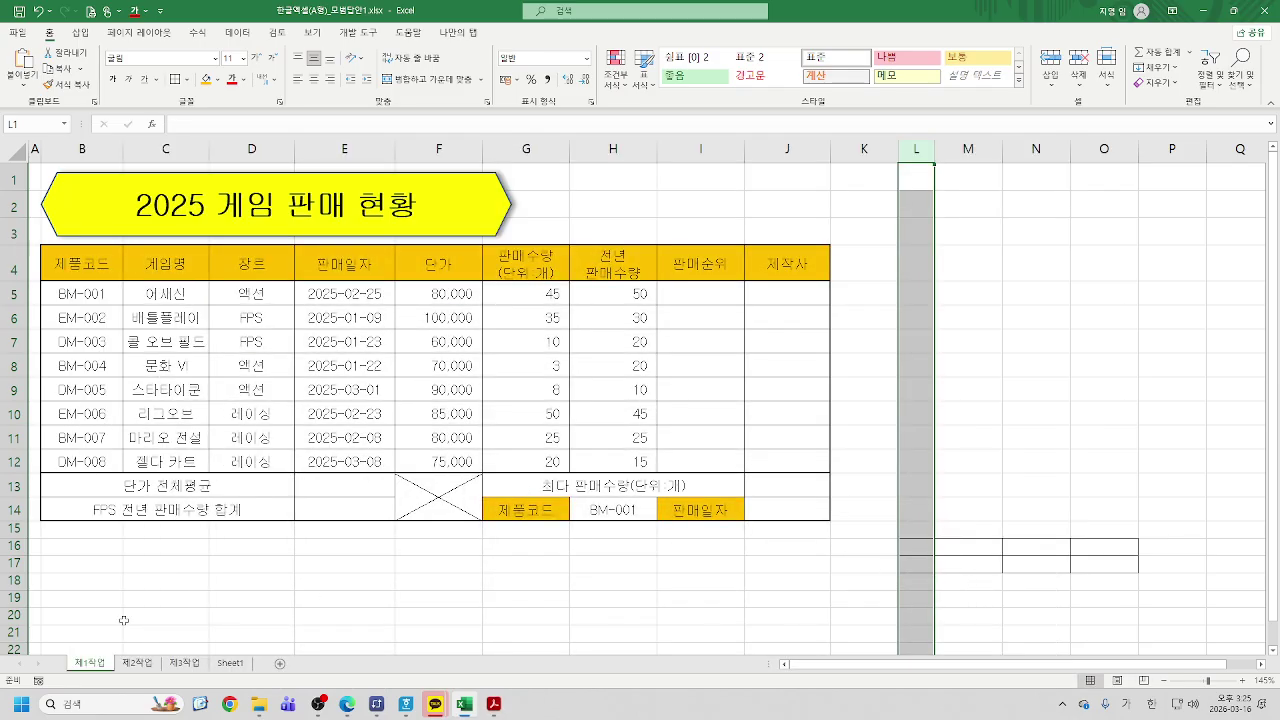
left_click(11, 547)
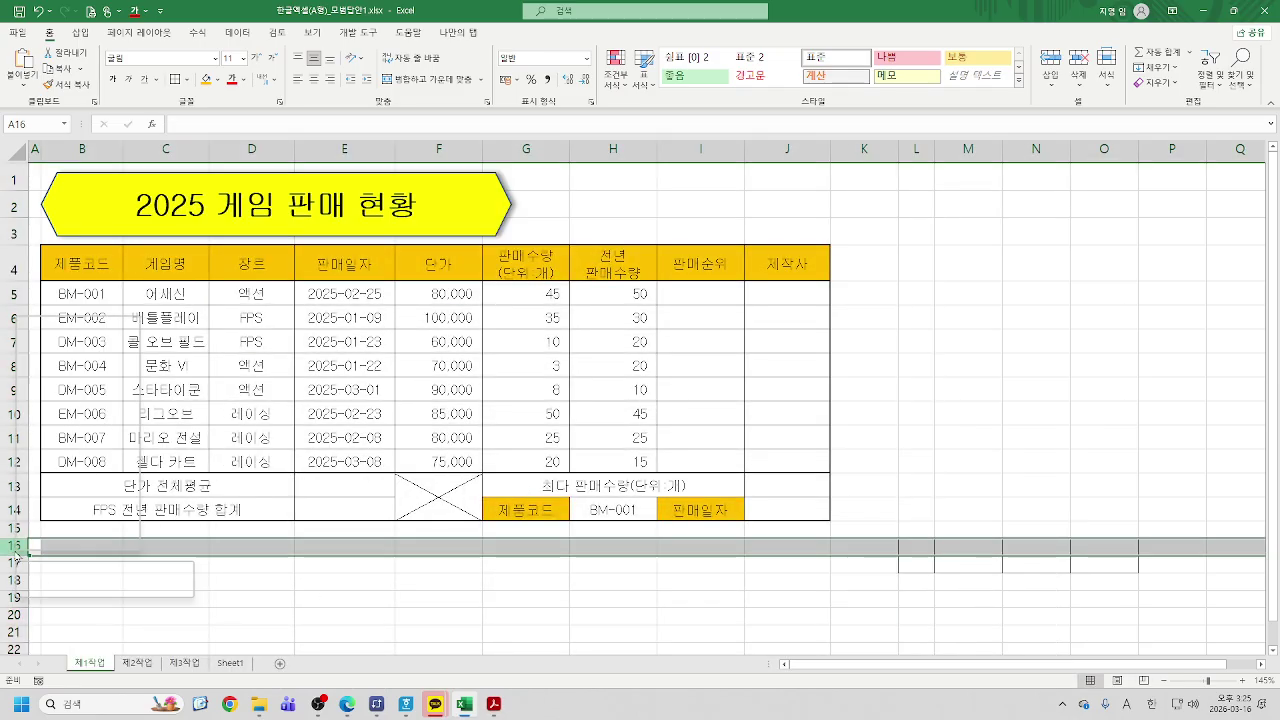
right_click(11, 547)
left_click(60, 500)
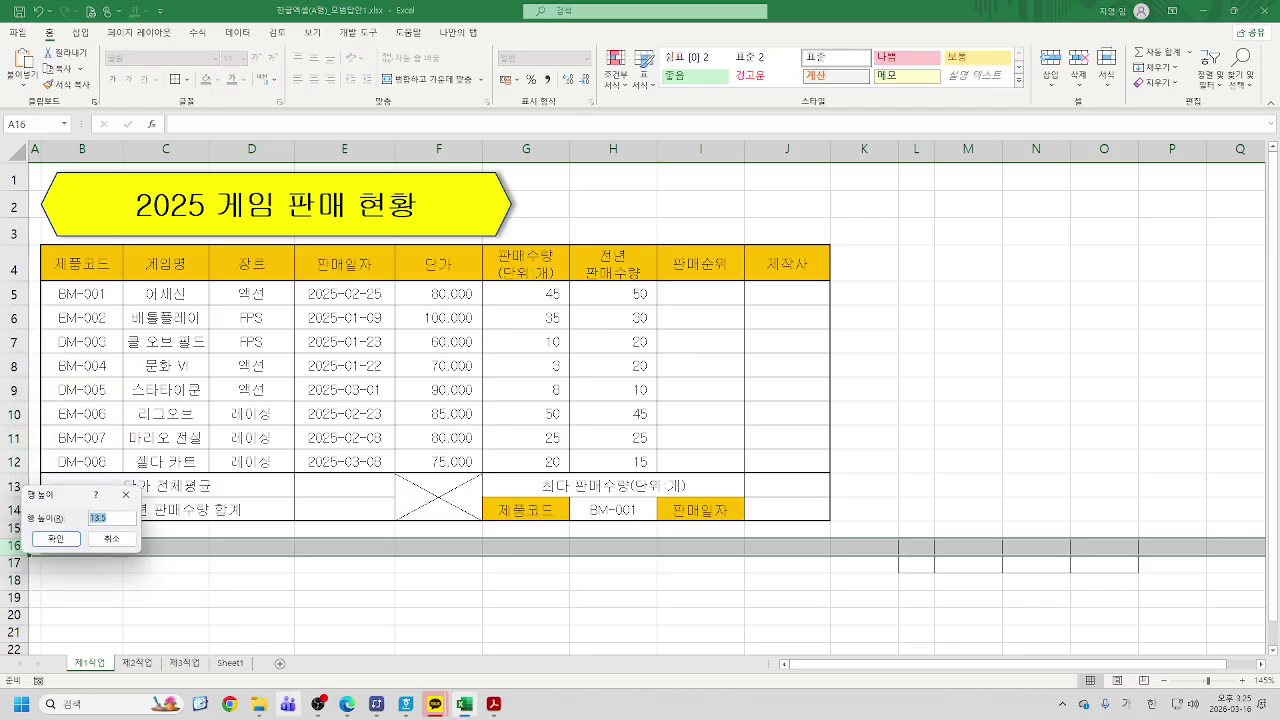
type("18")
key("Return")
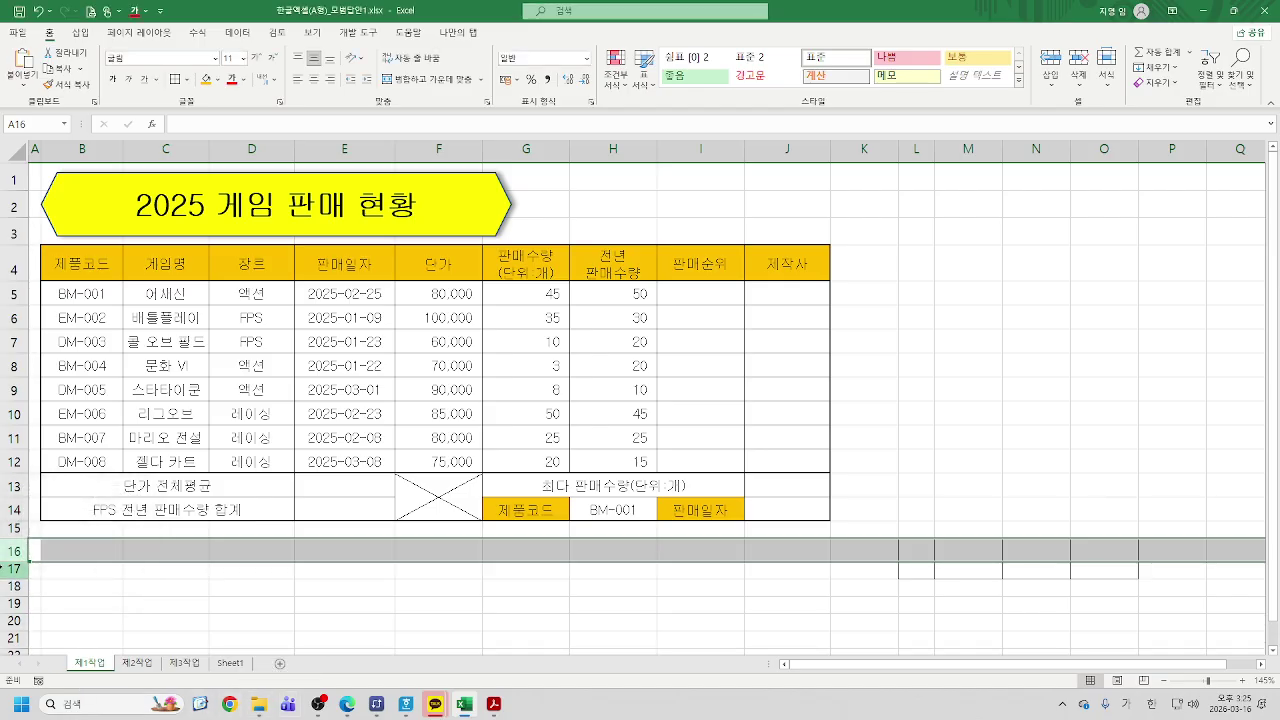
Set the height of row 17 to 28
left_click(14, 568)
right_click(14, 568)
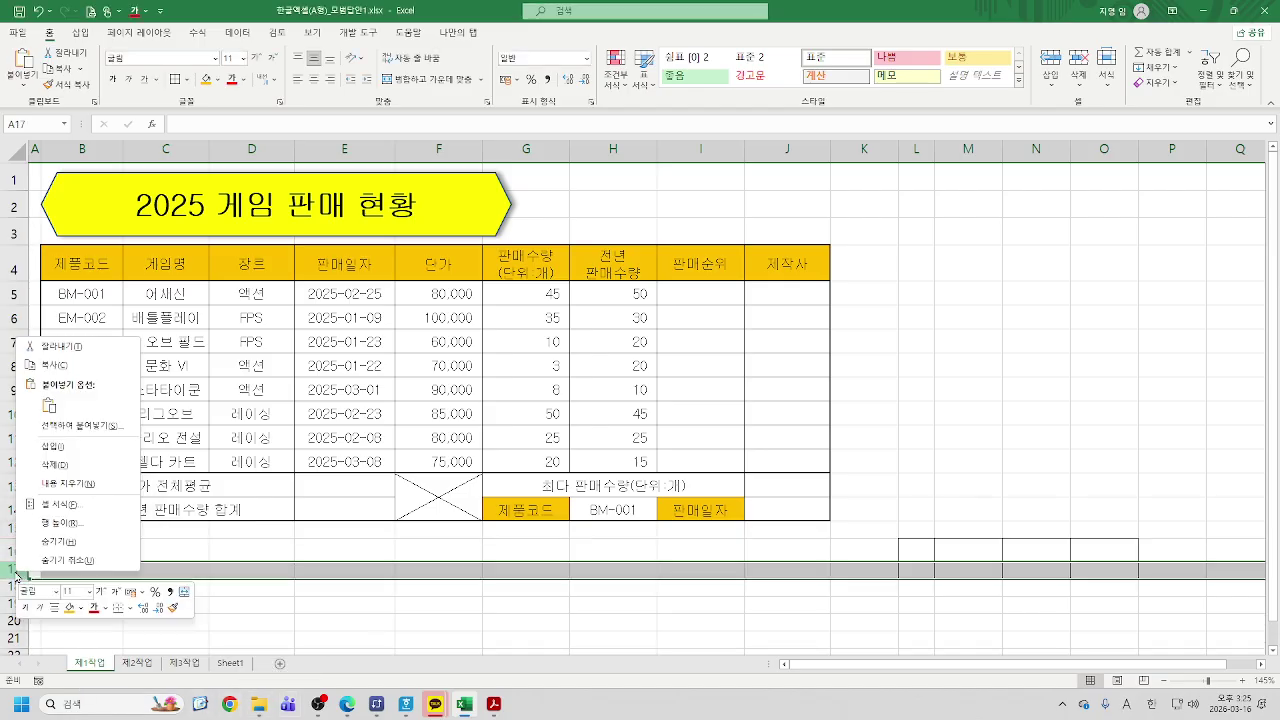
left_click(88, 523)
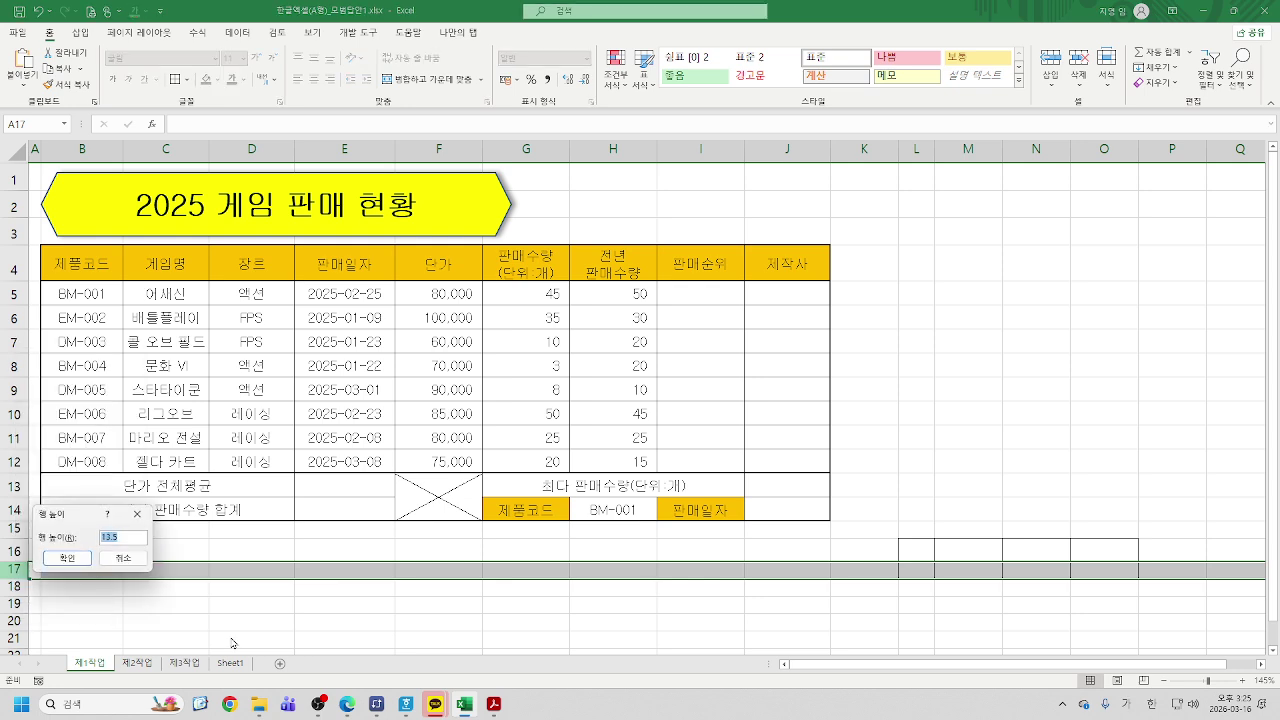
type("28")
key("Return")
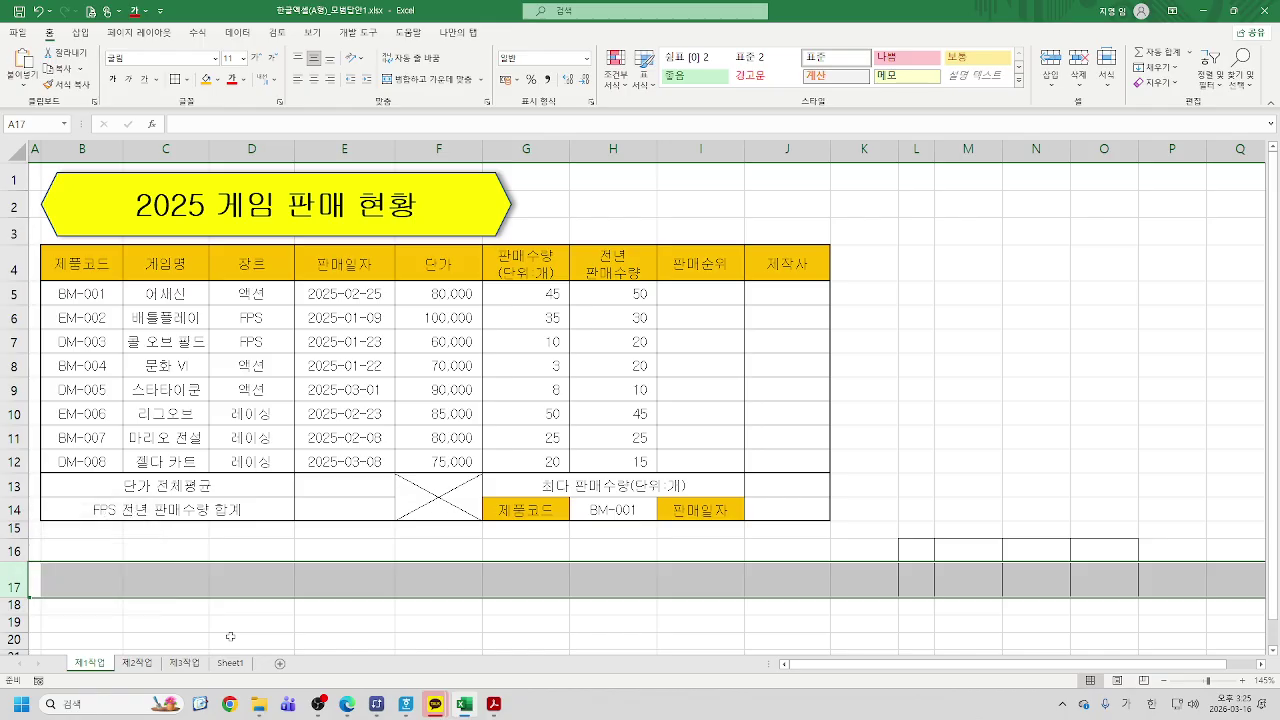
Check the row height settings of rows 16 and 17, leaving both unchanged, and dismiss the chat notification
left_click(914, 551)
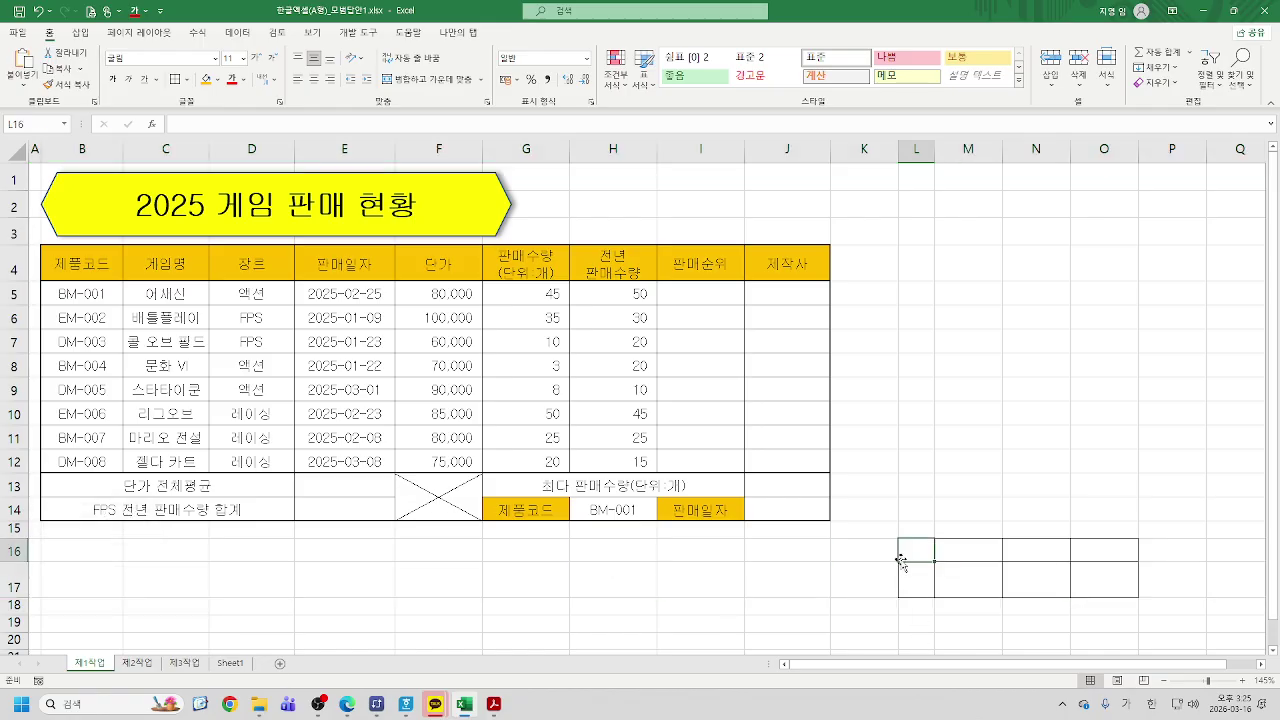
left_click(13, 551)
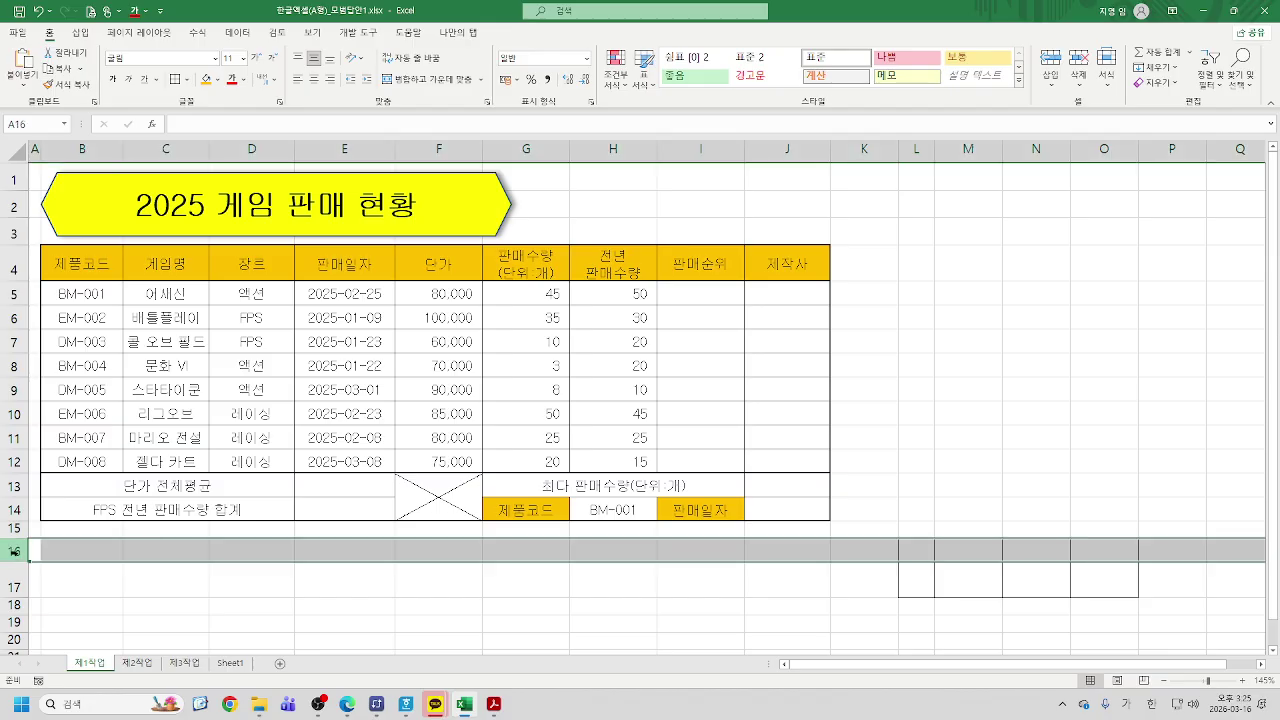
right_click(13, 551)
left_click(85, 508)
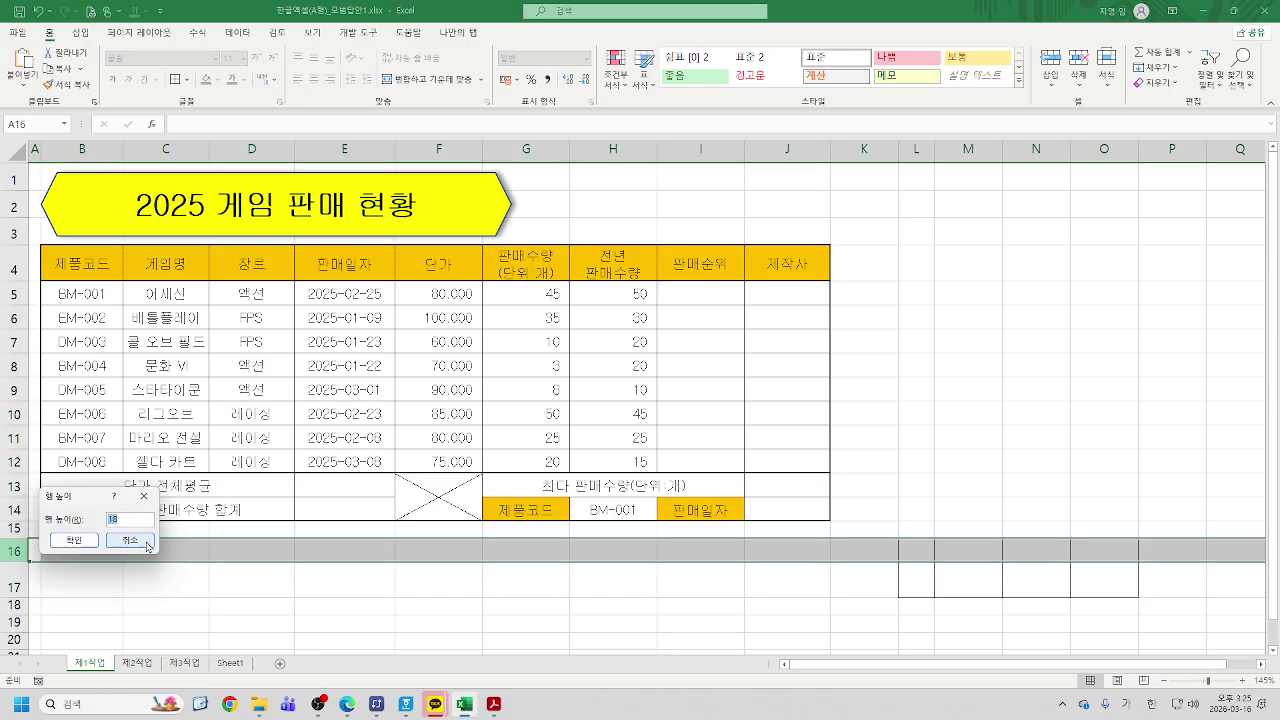
left_click(136, 545)
left_click(9, 586)
right_click(10, 587)
left_click(93, 541)
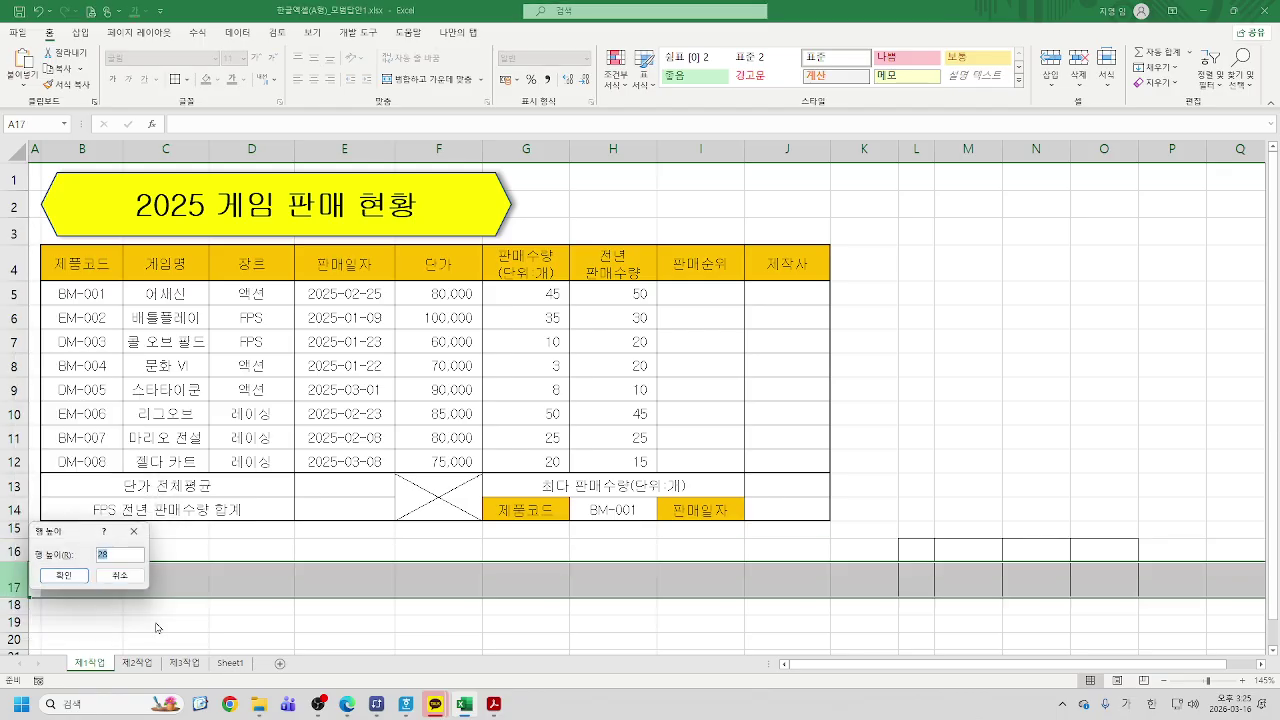
left_click(119, 576)
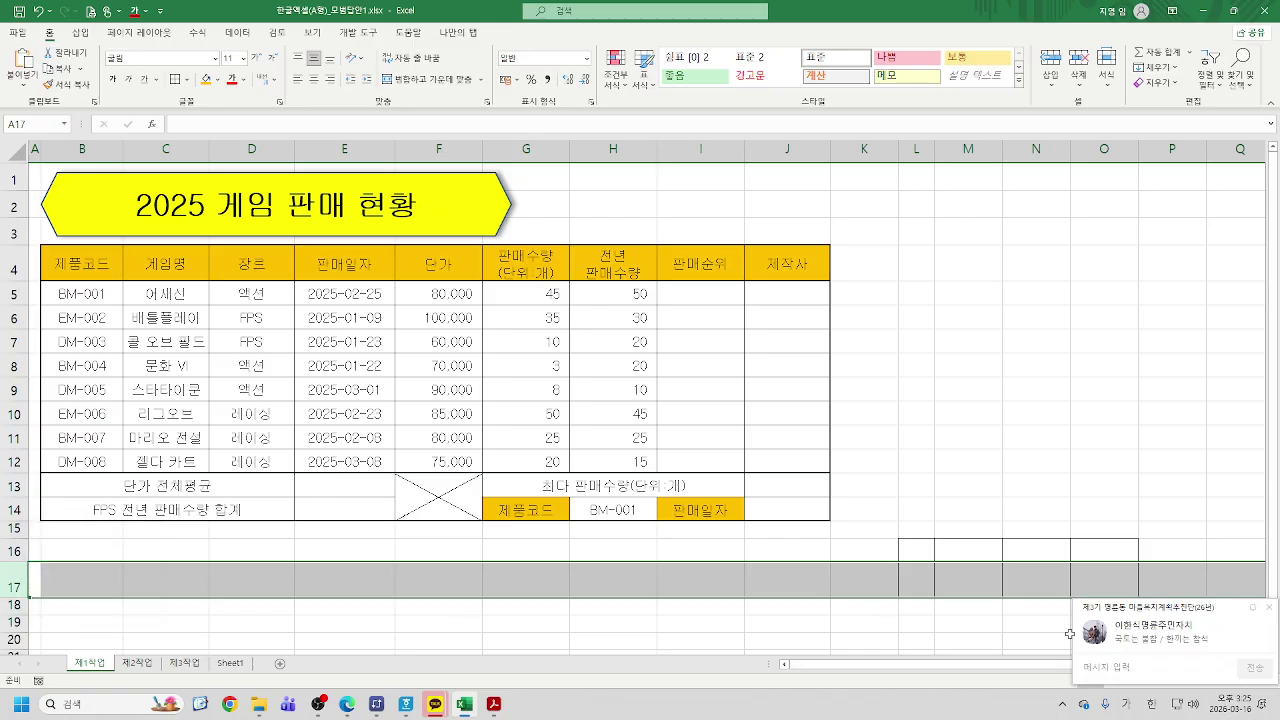
left_click(1268, 607)
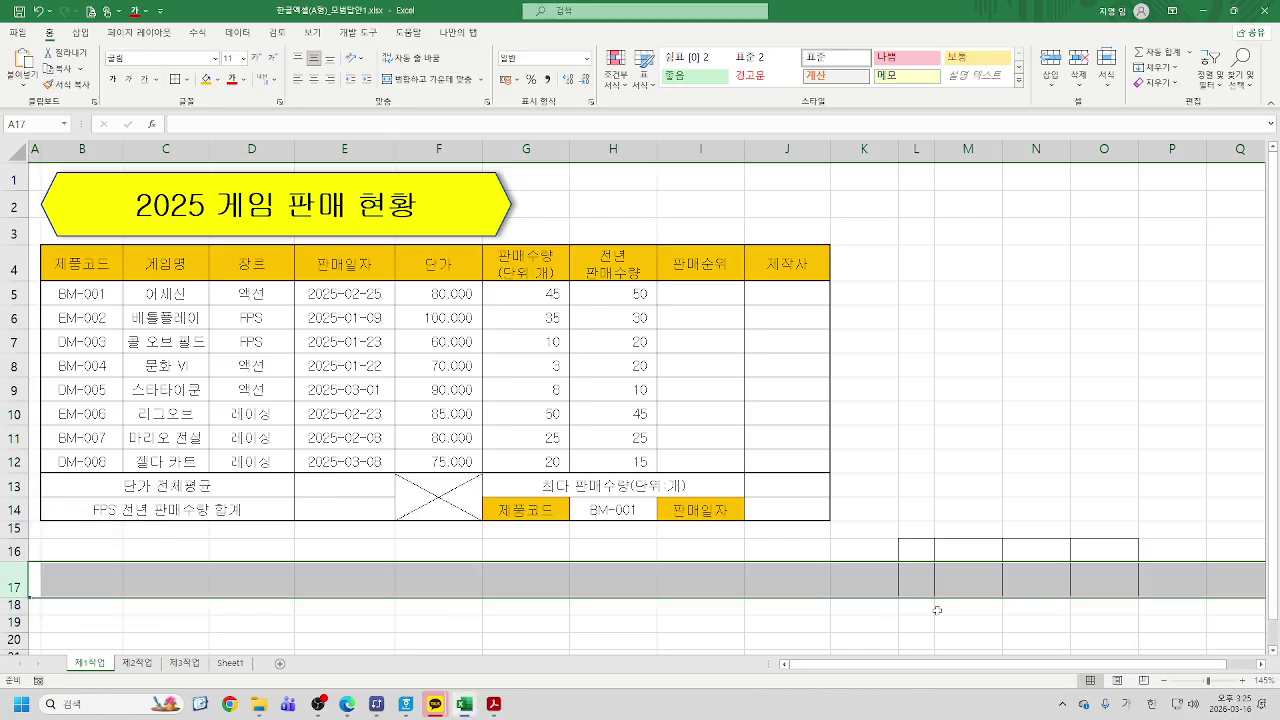
Merge and center the cells L16:L17 of the approval box
left_click(913, 547)
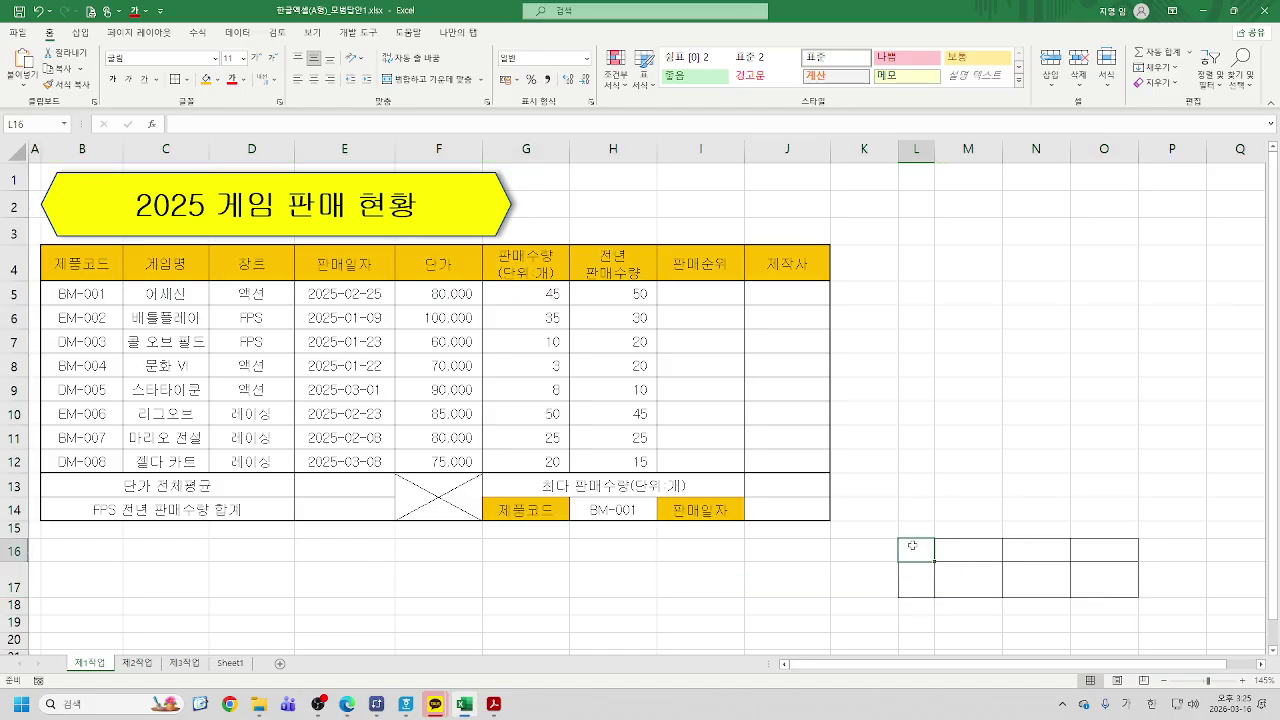
left_click_drag(915, 551, 919, 578)
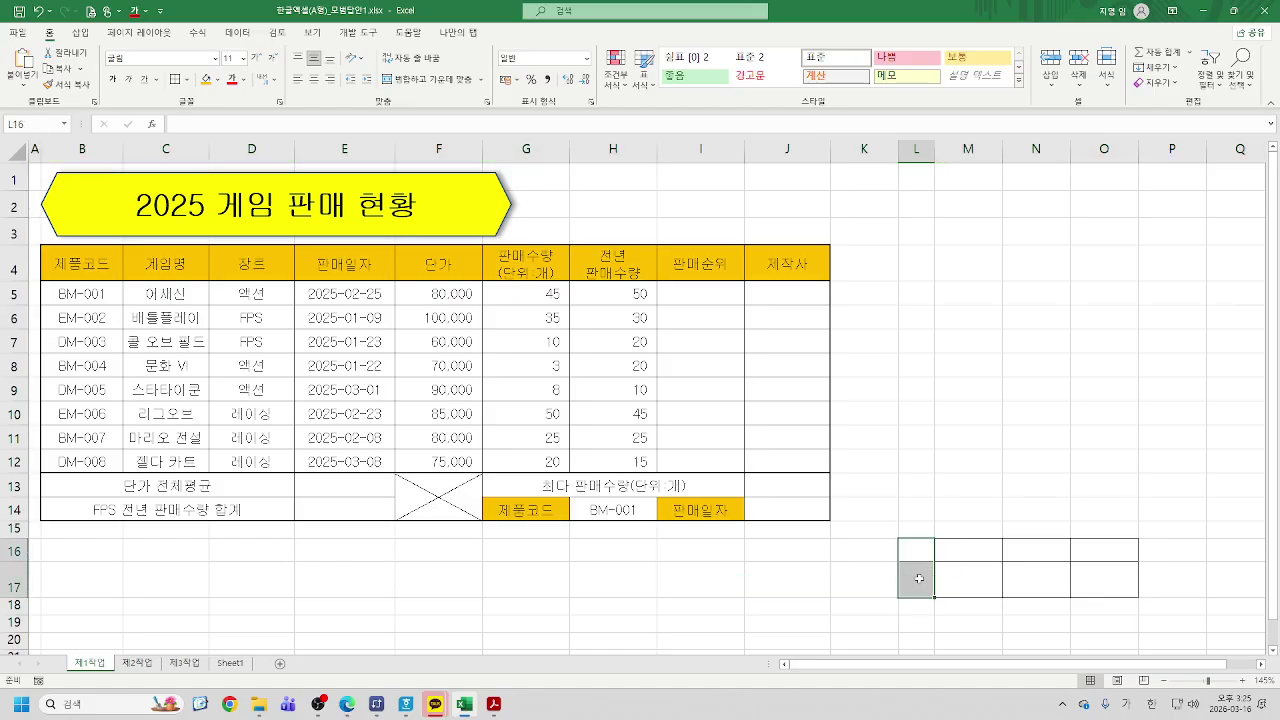
left_click(406, 81)
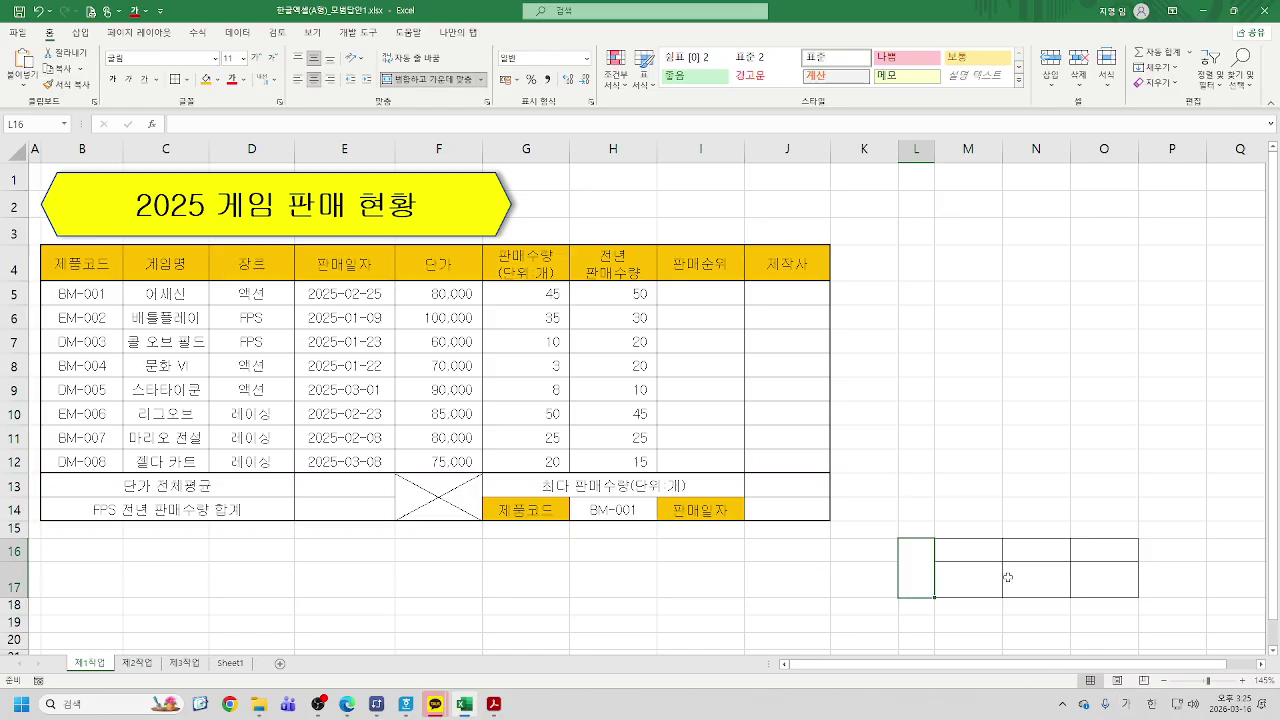
Enter 결재 in the merged cell L16 with a line break between 결 and 재
type("결재")
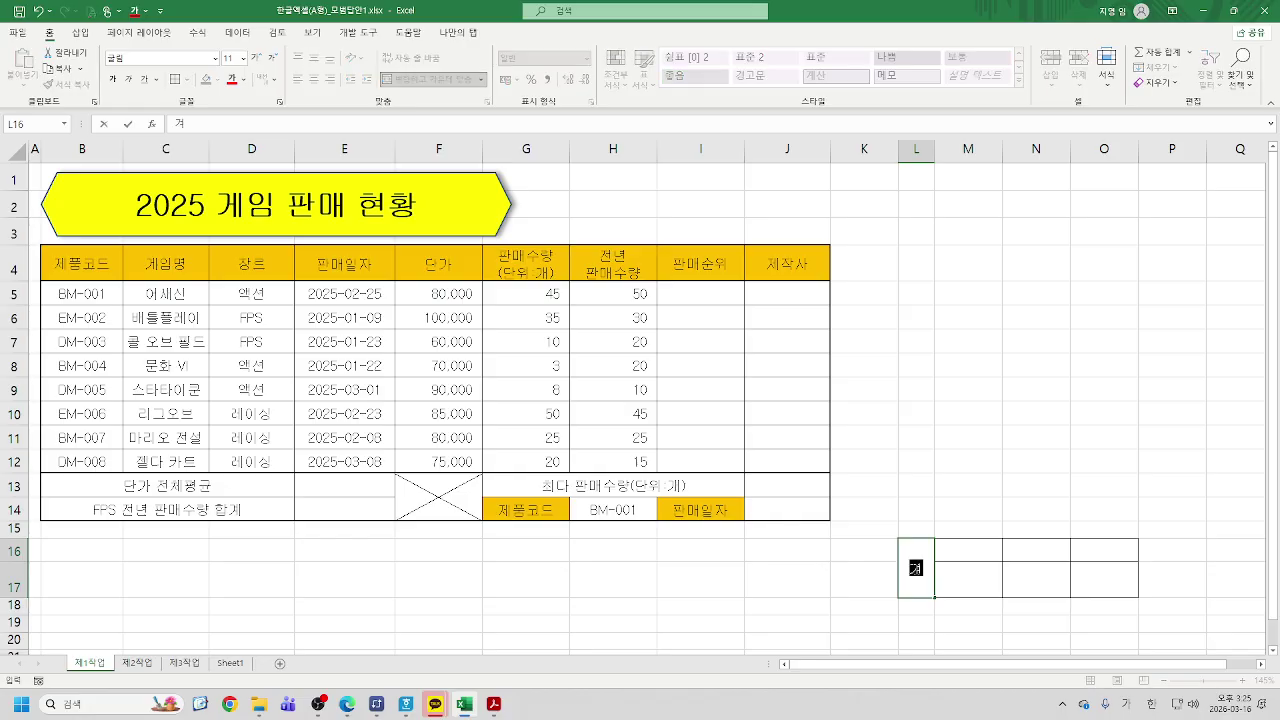
key("BackSpace")
key("BackSpace")
key("BackSpace")
type("결")
key("alt+Return")
type("재")
key("Return")
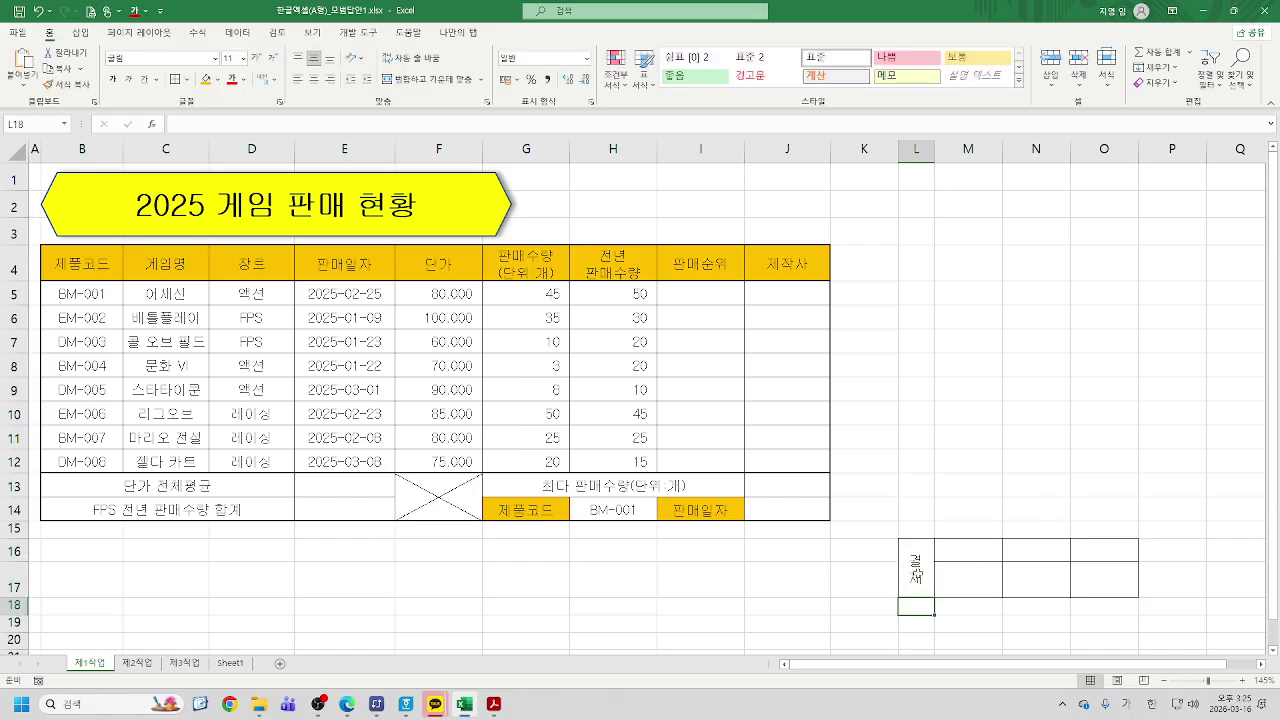
Enter 담당, 팀장 and 부장 in M16:O16 and center the three labels horizontally
left_click(961, 550)
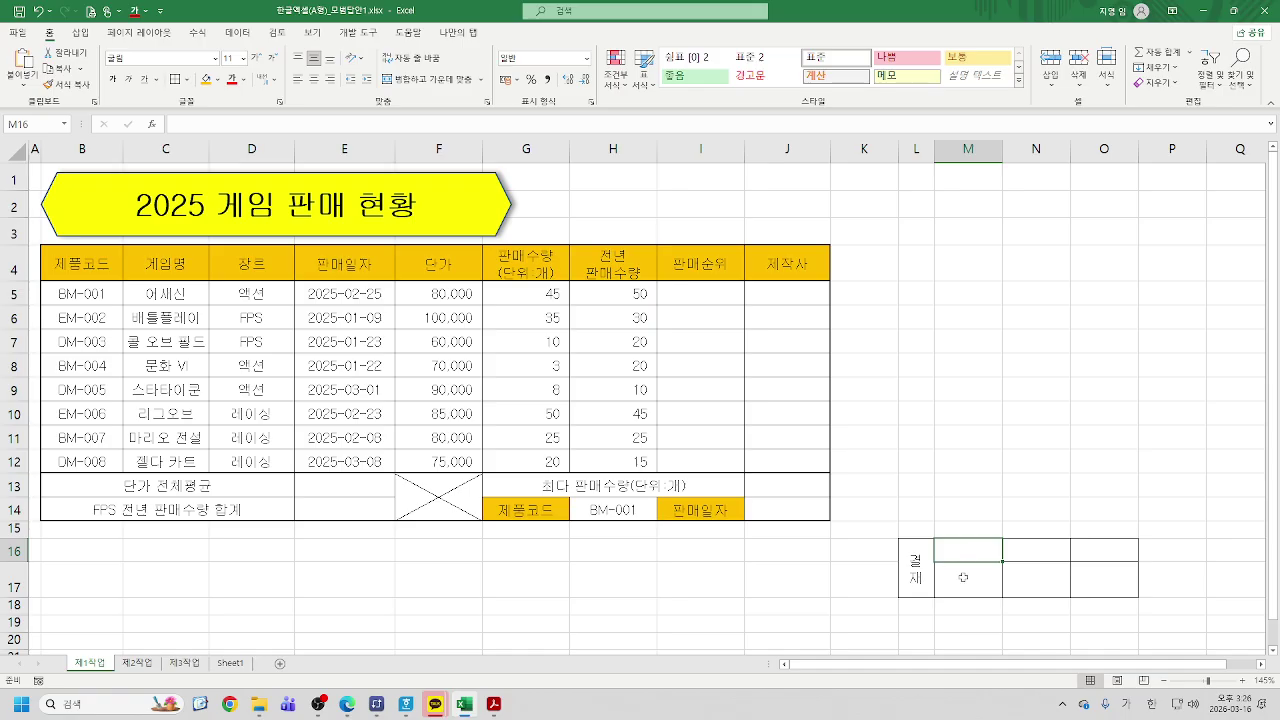
type("담당")
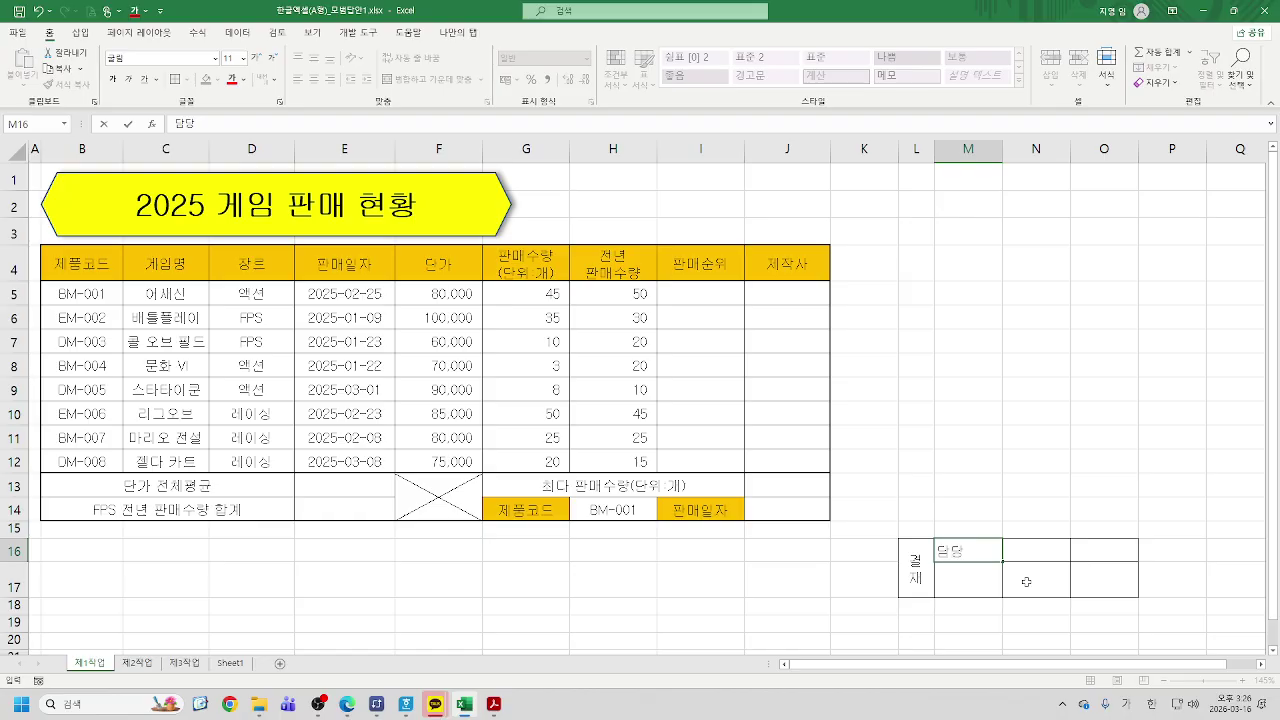
key("Tab")
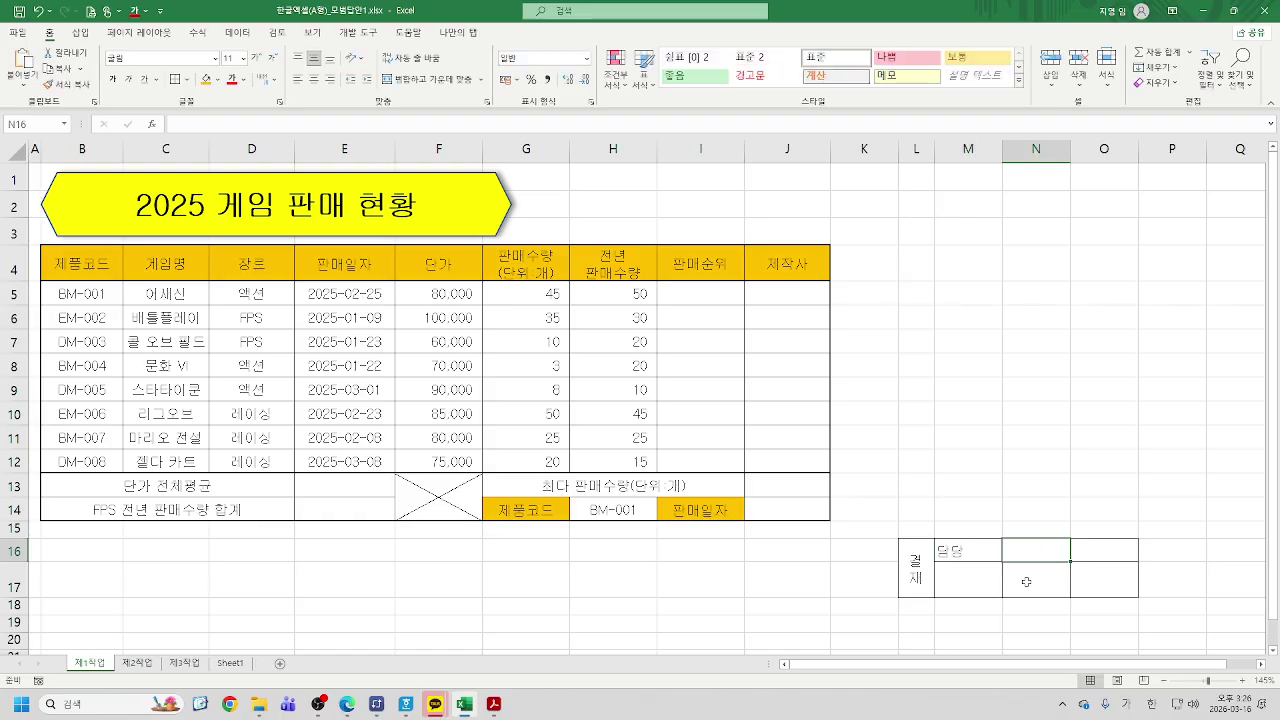
type("팀장")
key("Tab")
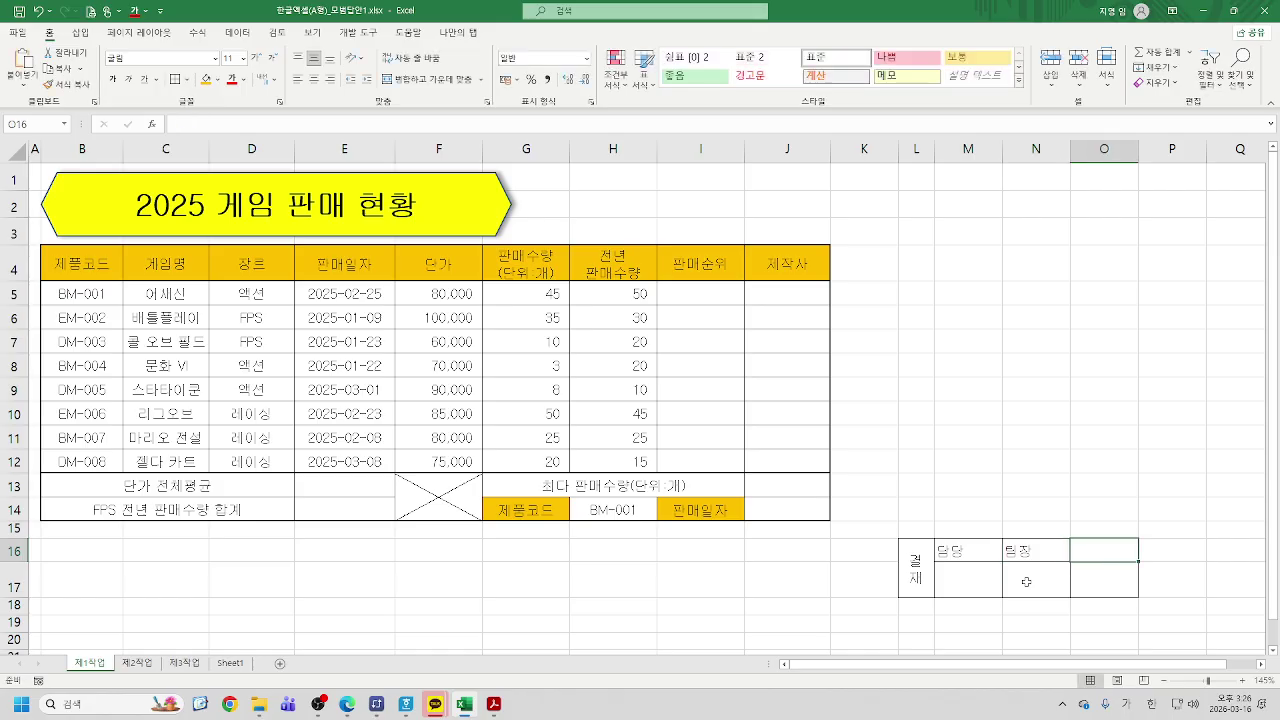
type("부장")
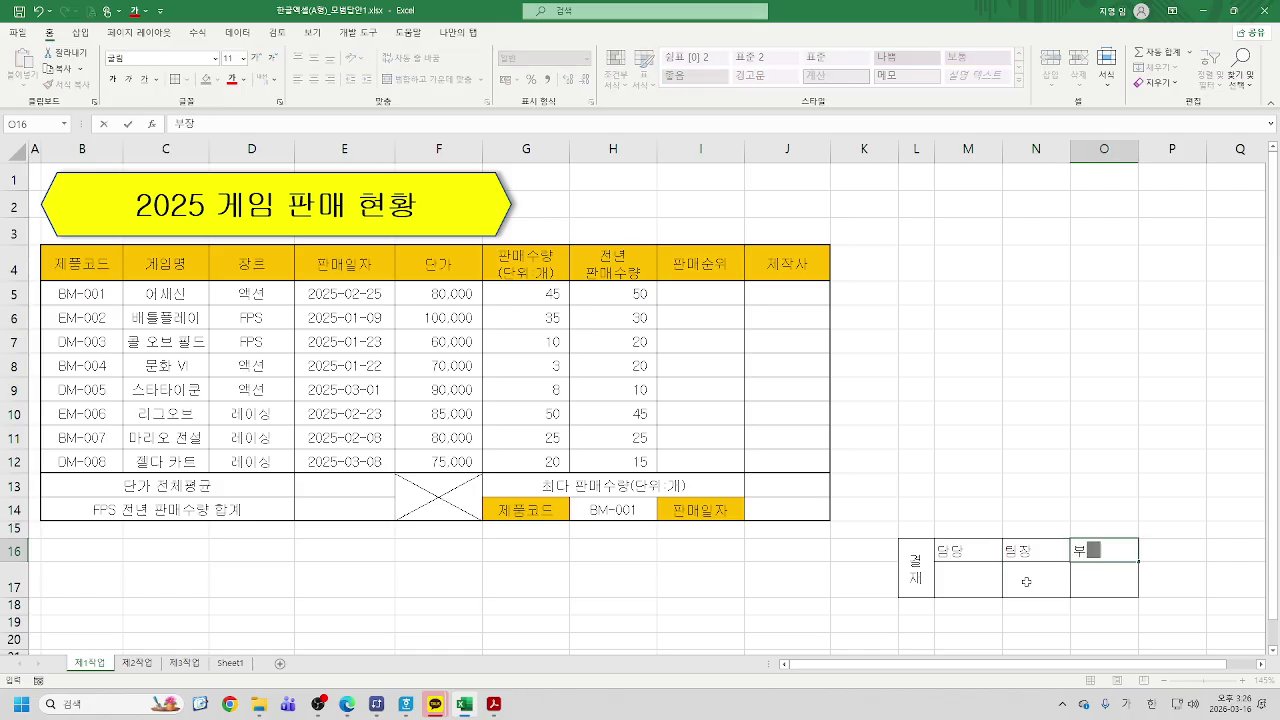
key("Return")
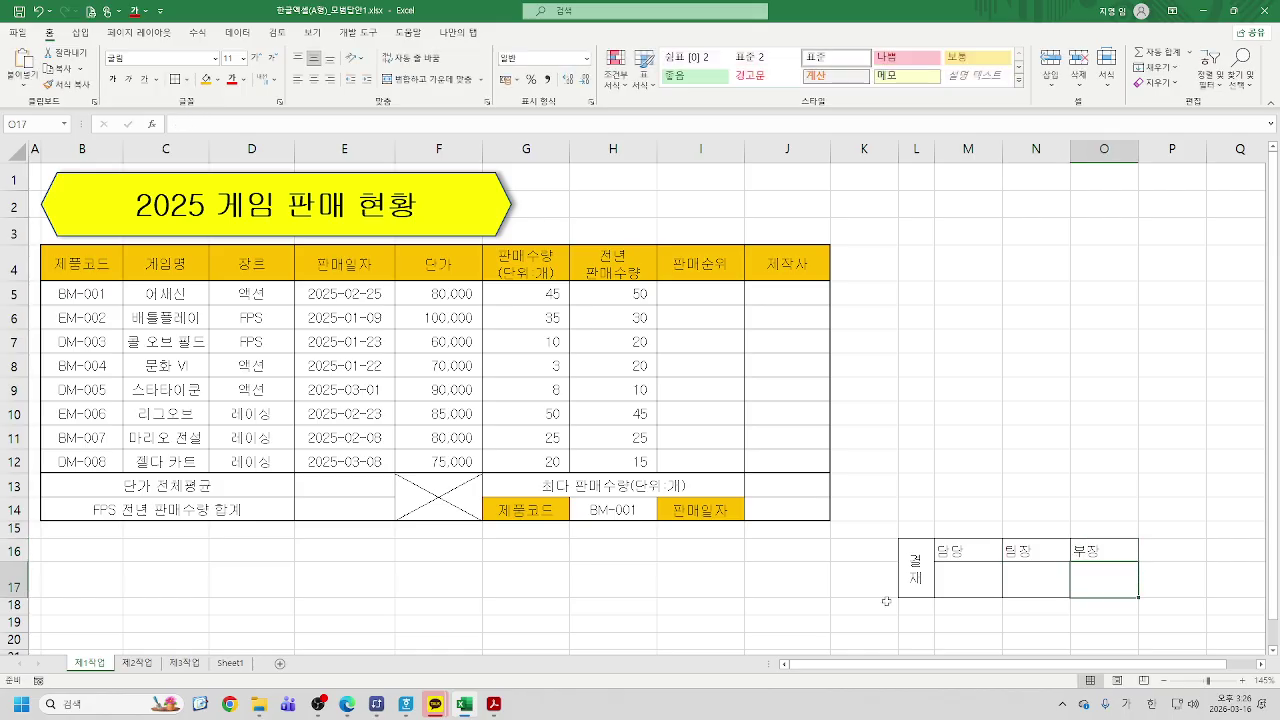
left_click_drag(945, 549, 1108, 553)
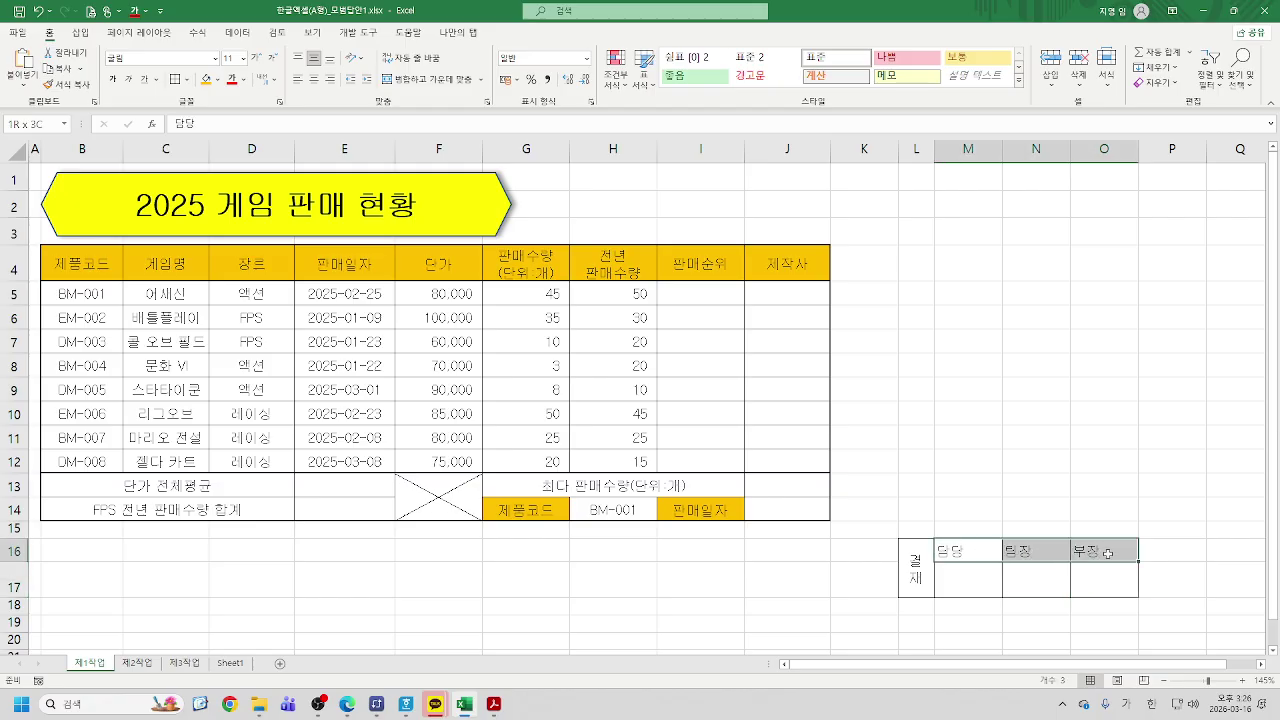
left_click(314, 80)
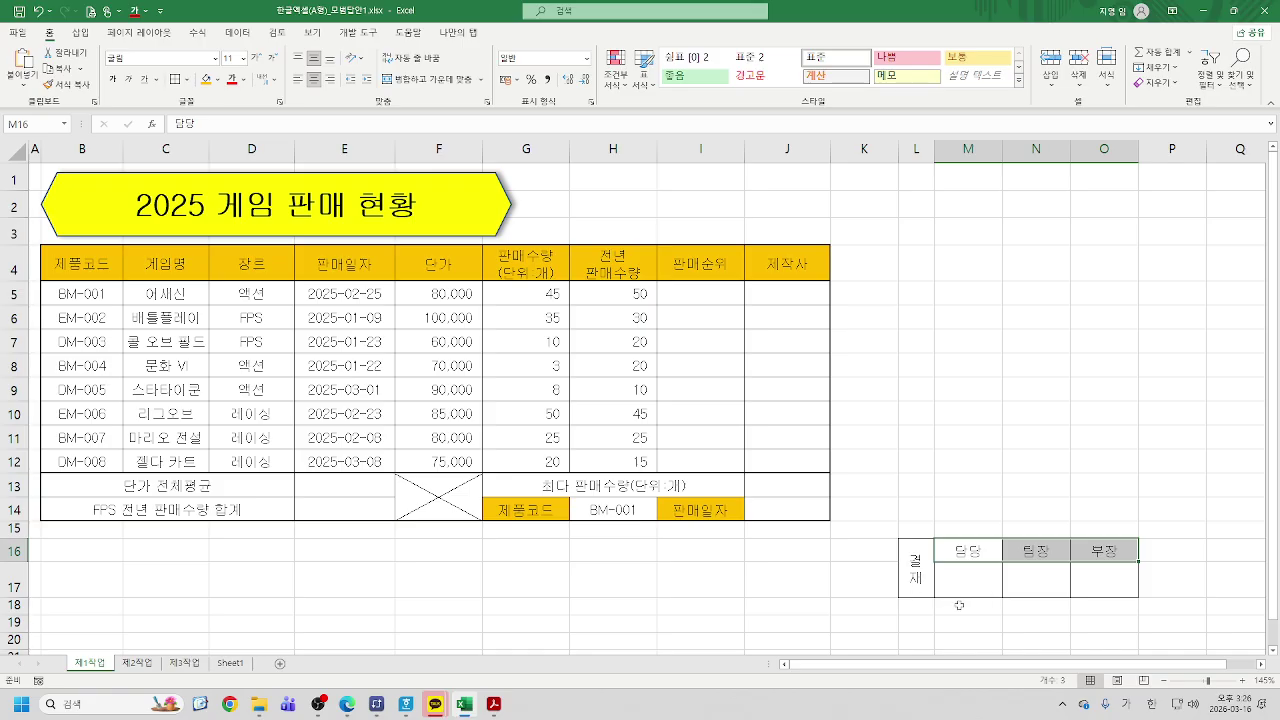
Copy the approval box L16:O17 as a picture, using 화면에 표시된 대로 and 그림, and paste it at H1
left_click_drag(912, 568, 1108, 575)
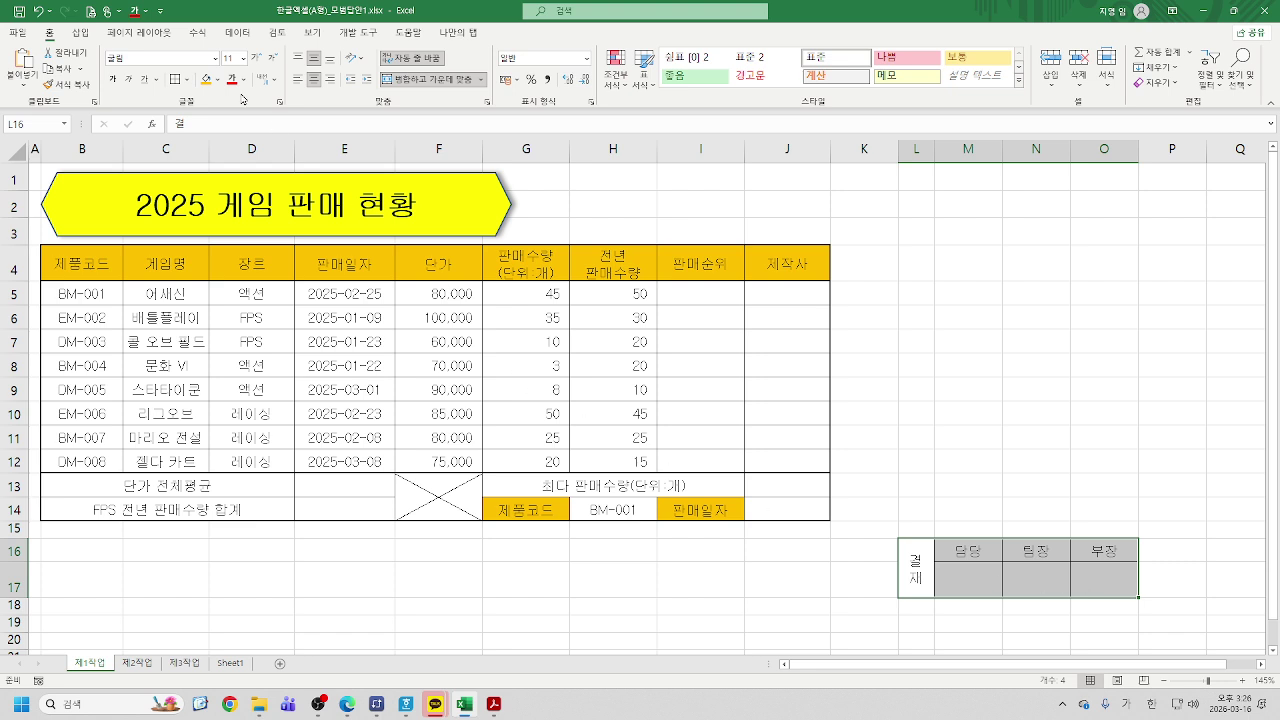
left_click(81, 69)
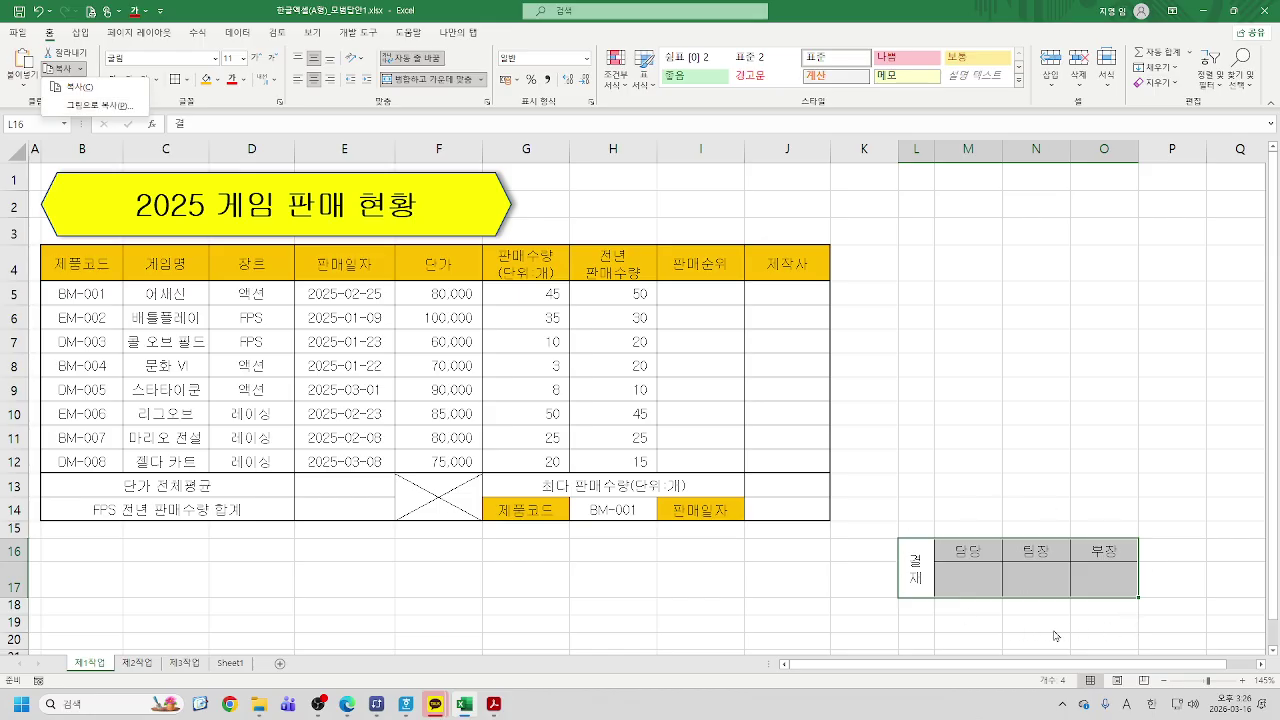
left_click(96, 105)
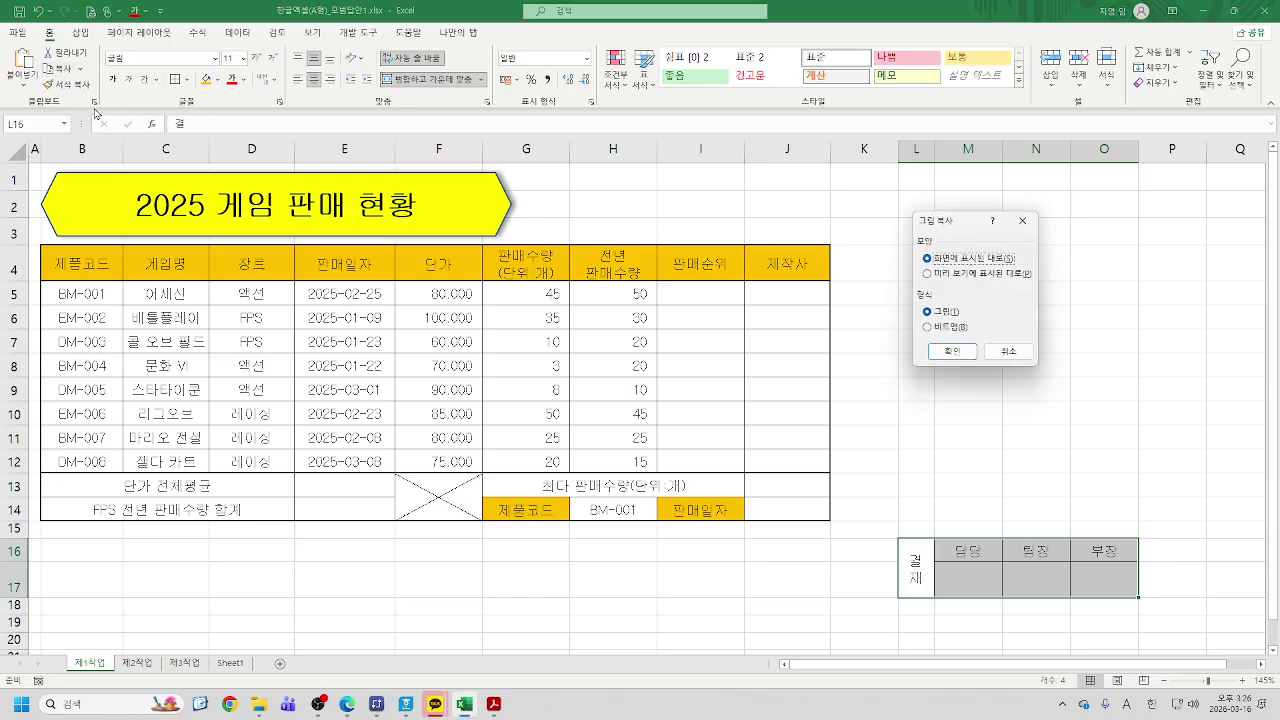
left_click(1008, 352)
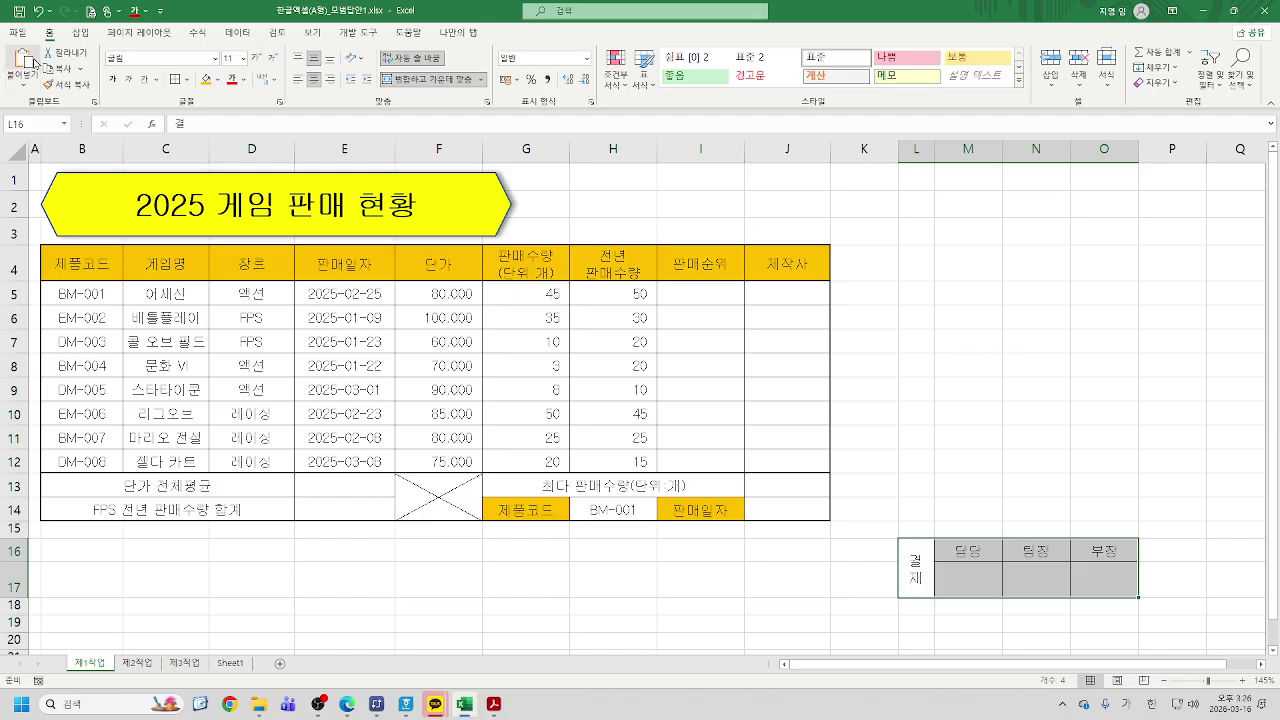
left_click(80, 69)
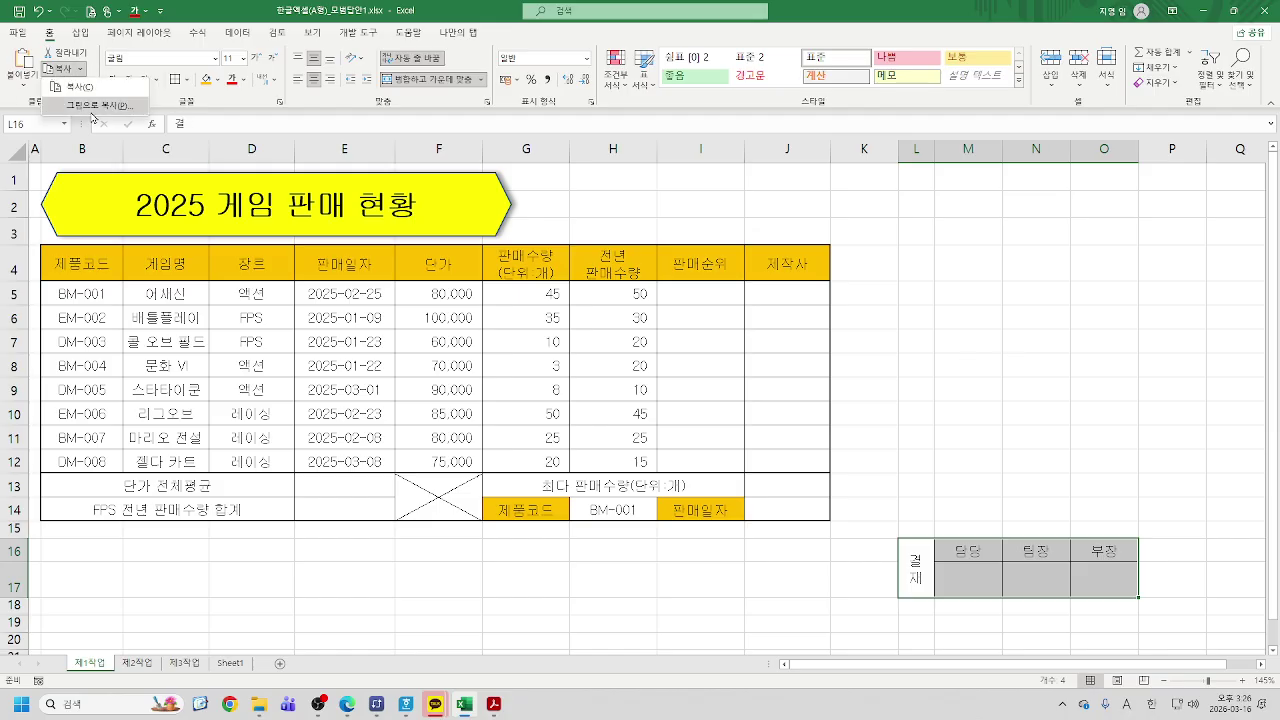
left_click(93, 106)
left_click(962, 354)
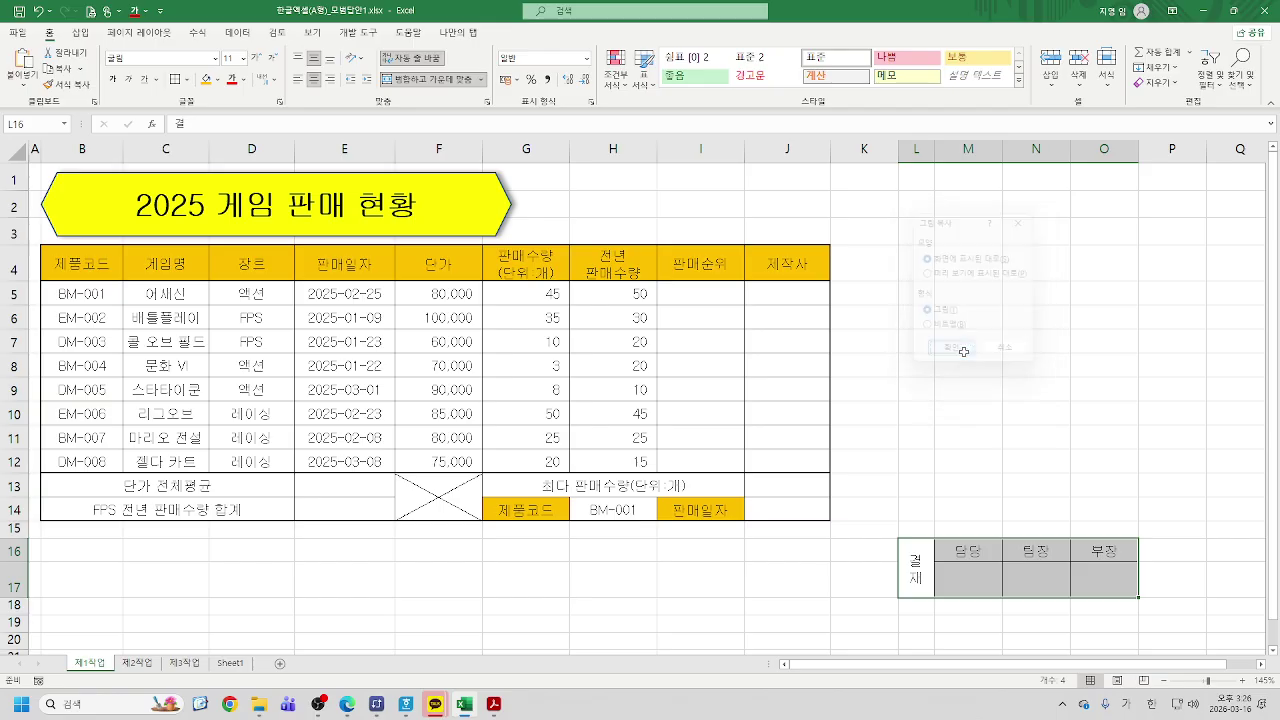
left_click(593, 179)
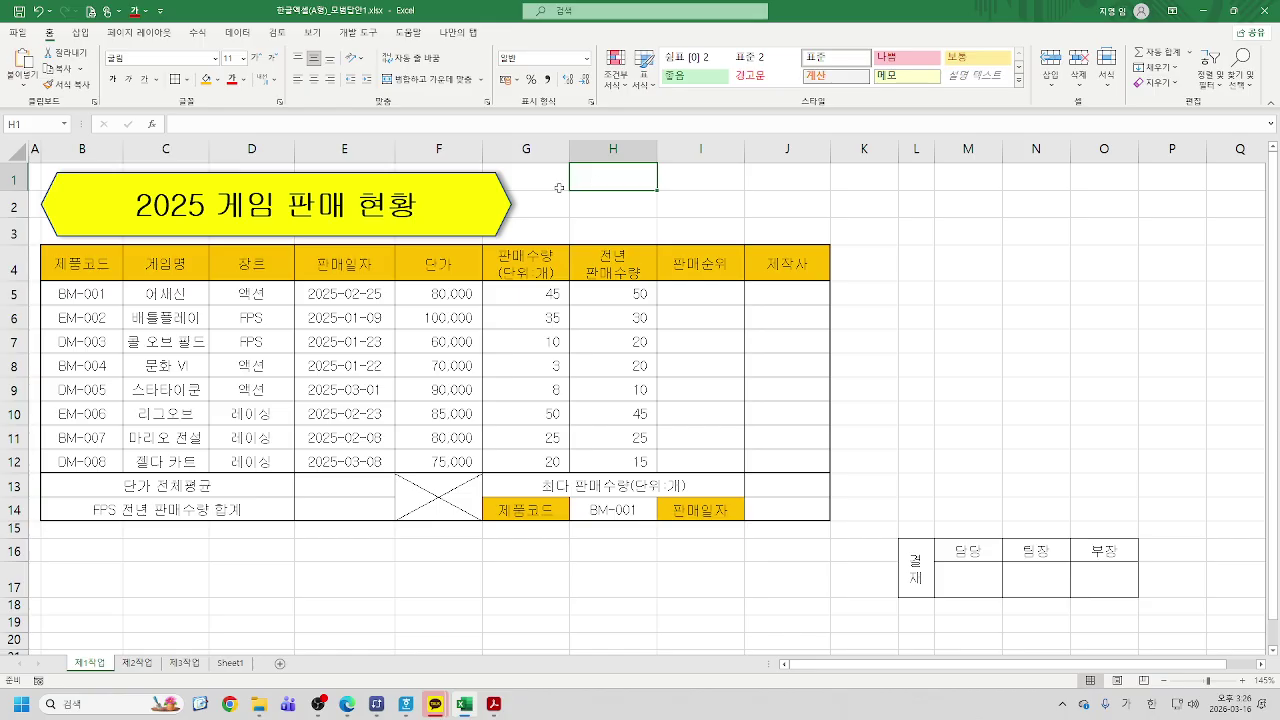
left_click(20, 62)
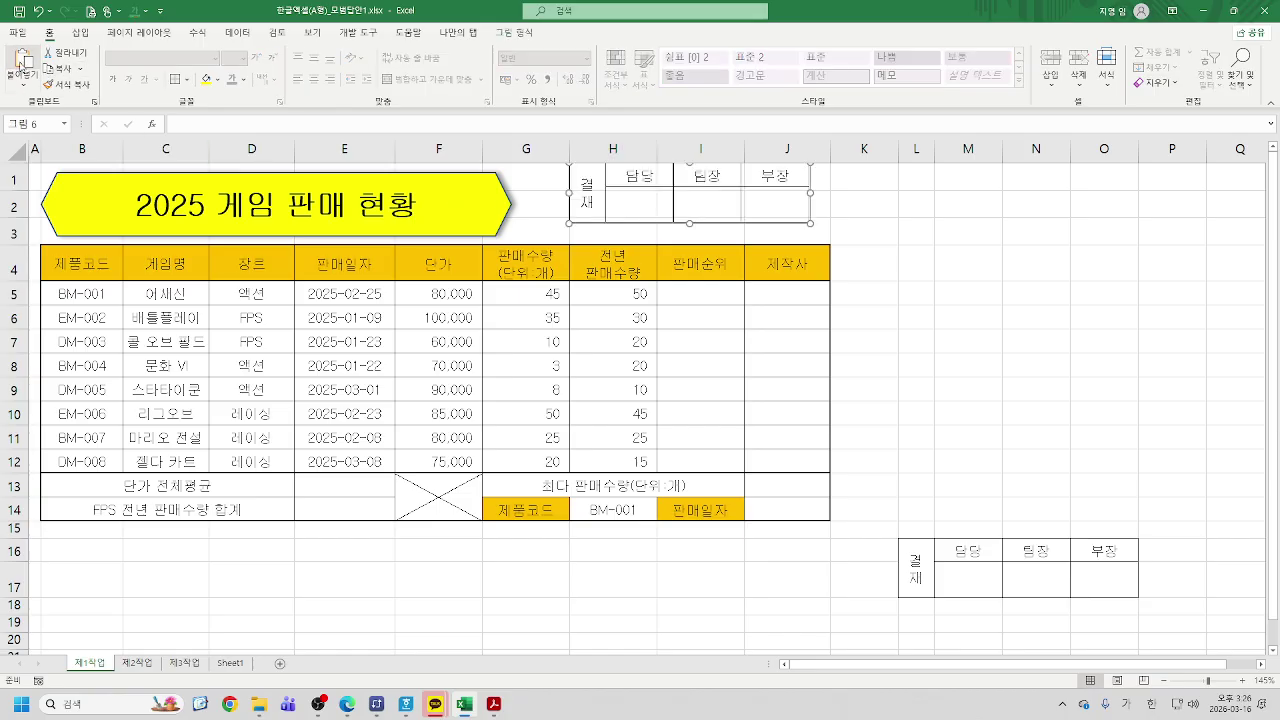
Nudge the approval box picture down and right until its right edge lines up with column J, and compare the placement with the exam PDF
key("Down")
key("Down")
key("Down")
key("Down")
key("Down")
key("Down")
key("Down")
key("Down")
key("Down")
key("Down")
key("Right")
key("Right")
key("Right")
key("Right")
key("Right")
key("Right")
key("Right")
key("Right")
key("Right")
key("Right")
key("Right")
key("Right")
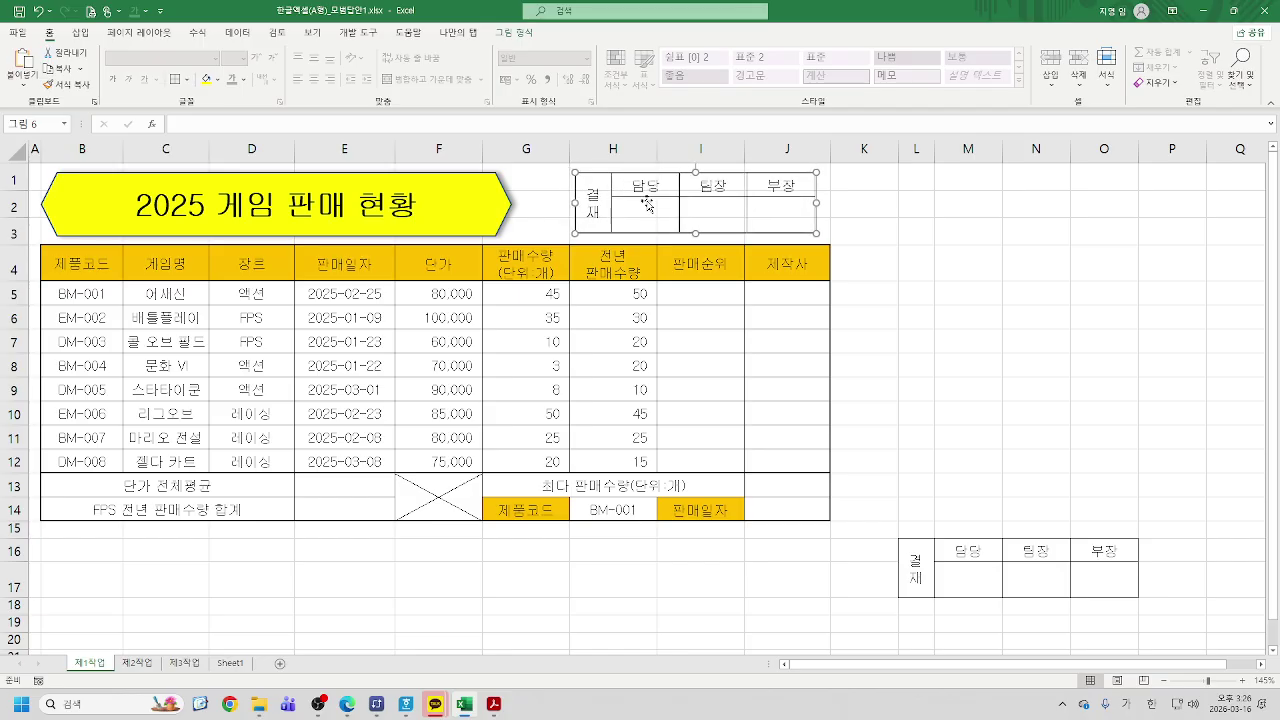
key("Right")
key("Right")
key("Right")
key("Right")
key("Right")
key("Right")
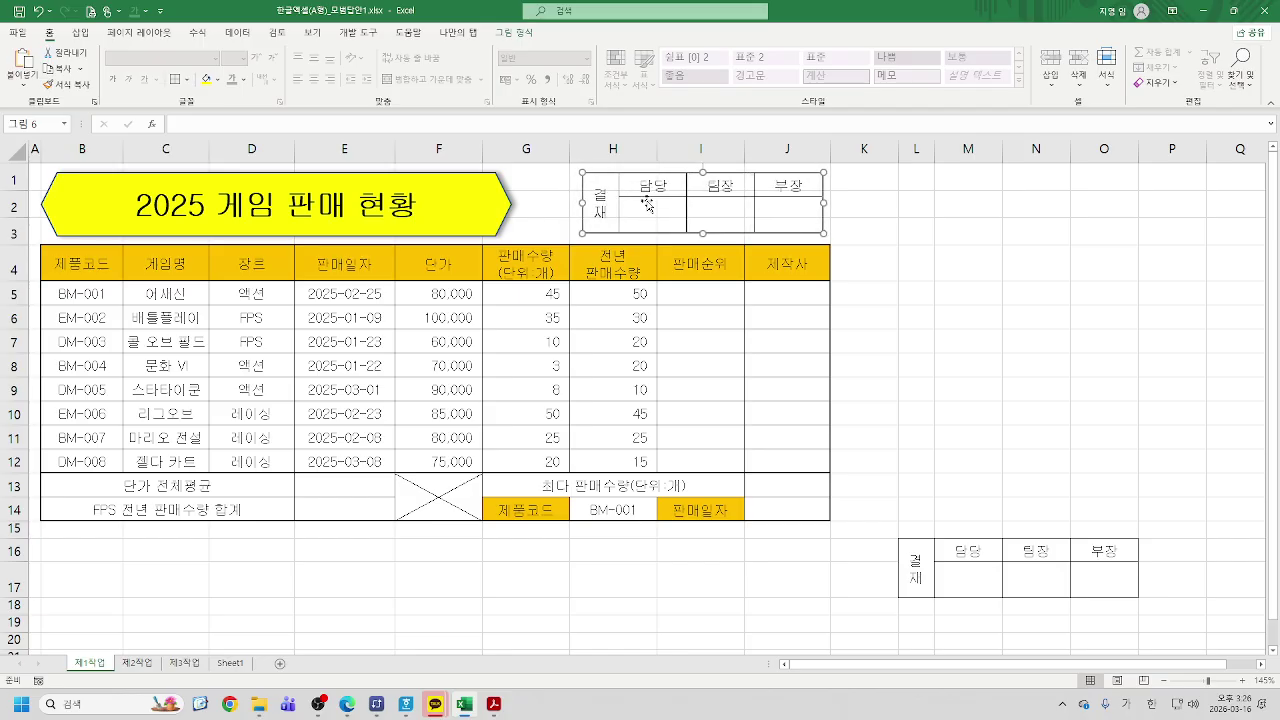
key("Right")
key("Right")
key("Right")
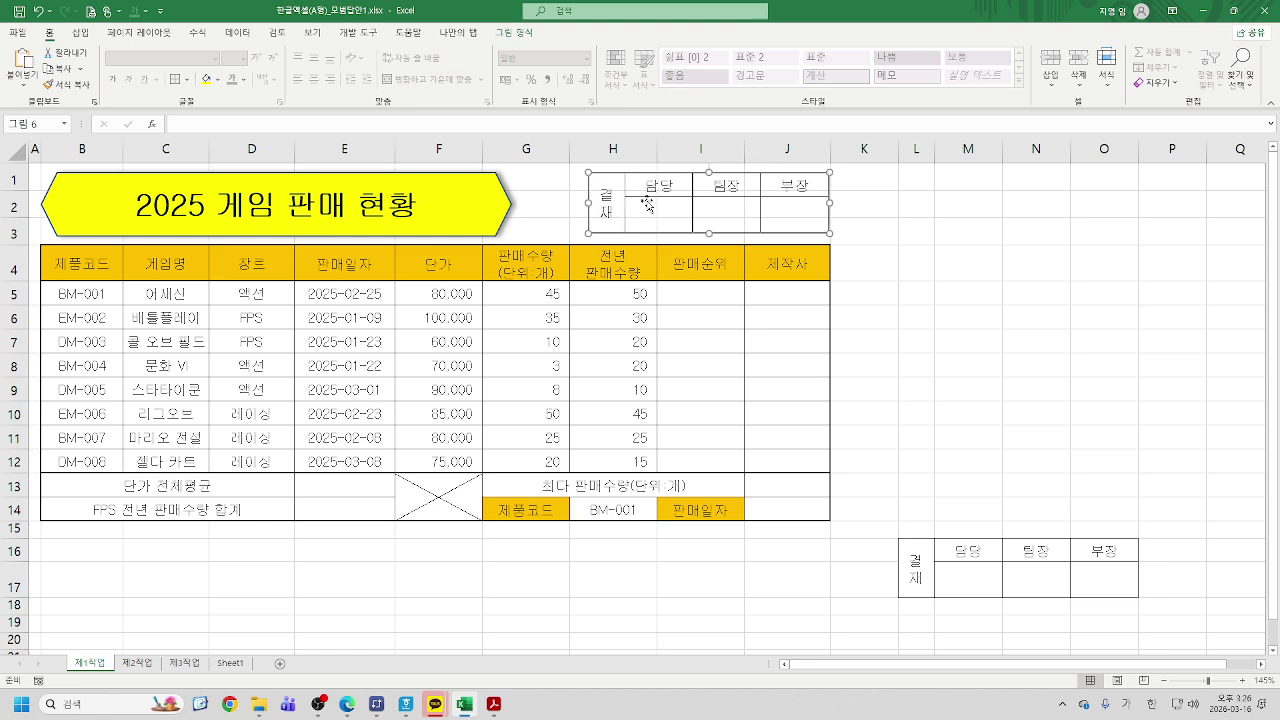
left_click(493, 706)
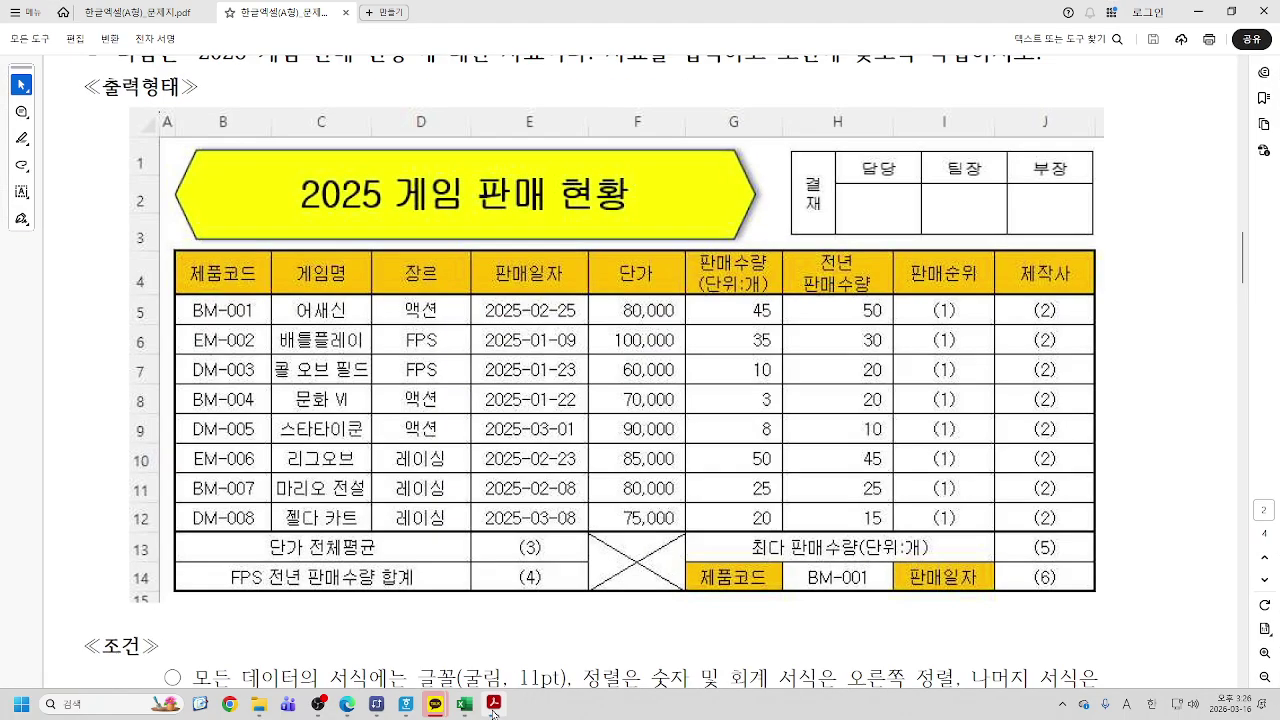
left_click(493, 707)
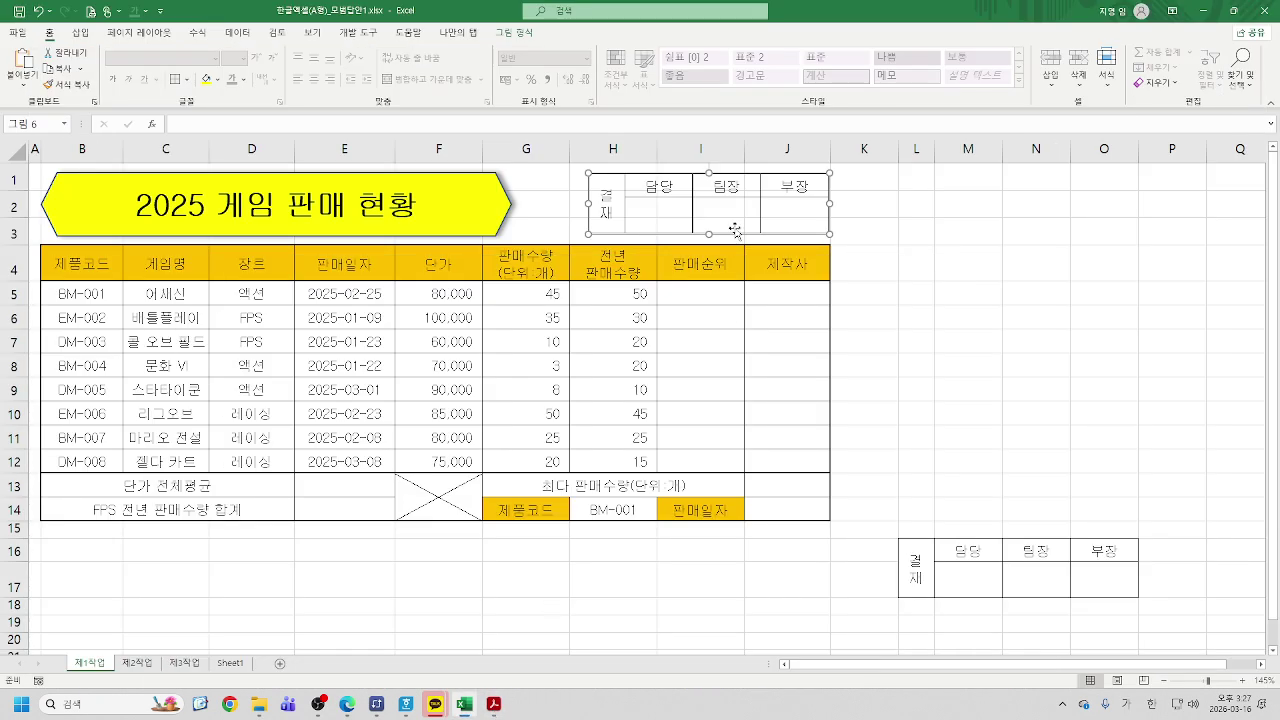
Enlarge and nudge the approval box picture so it spans columns H to J within rows 1 to 3
left_click_drag(707, 232, 707, 240)
key("Up")
key("Up")
key("Up")
key("Left")
key("Left")
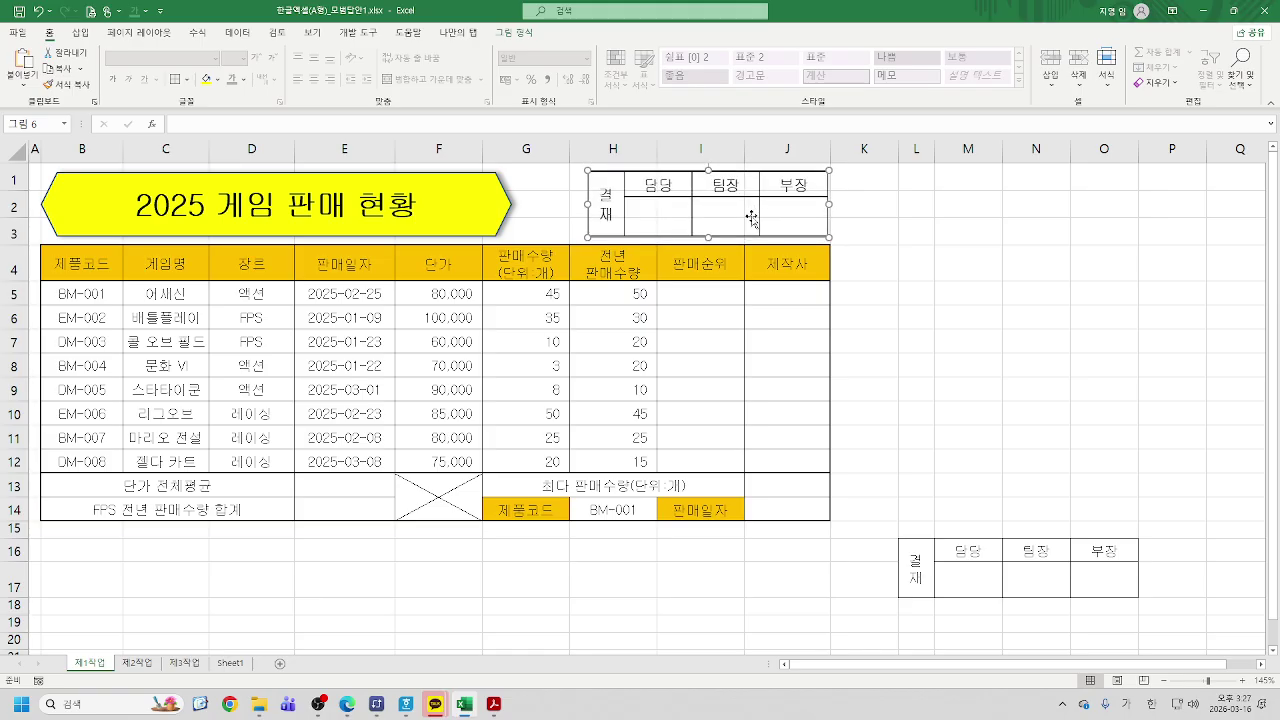
left_click_drag(590, 204, 573, 205)
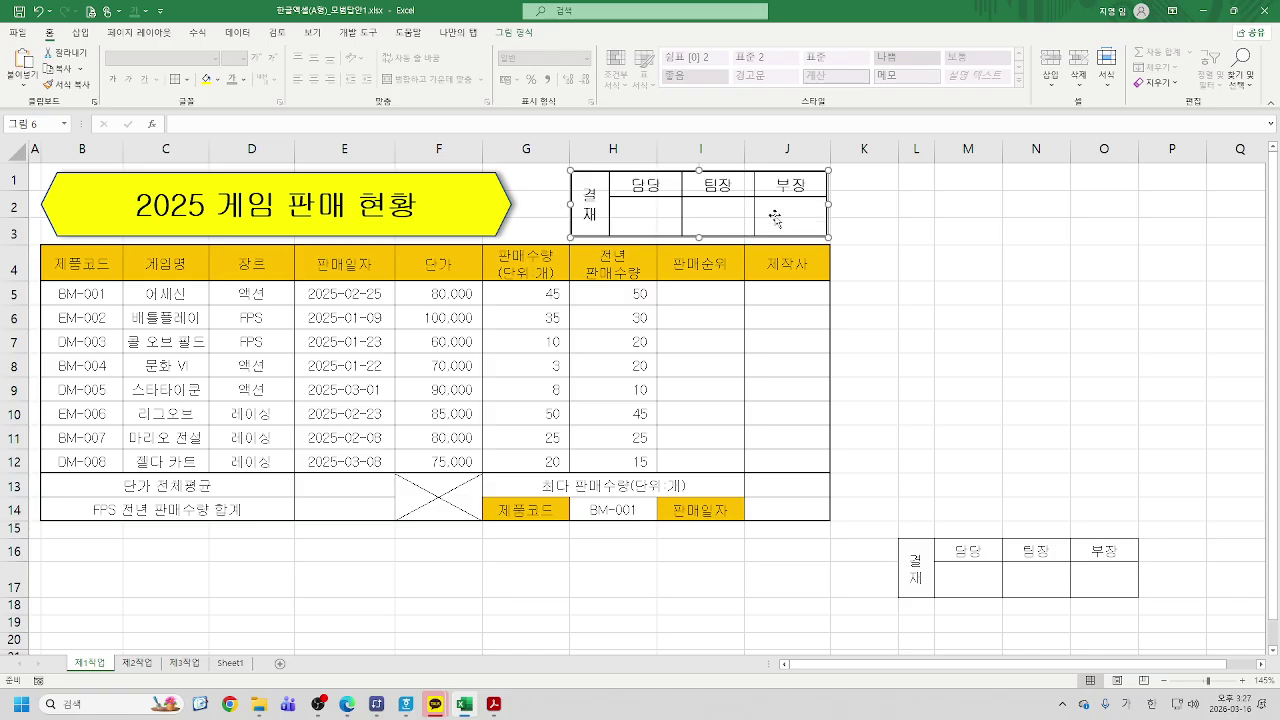
left_click(986, 297)
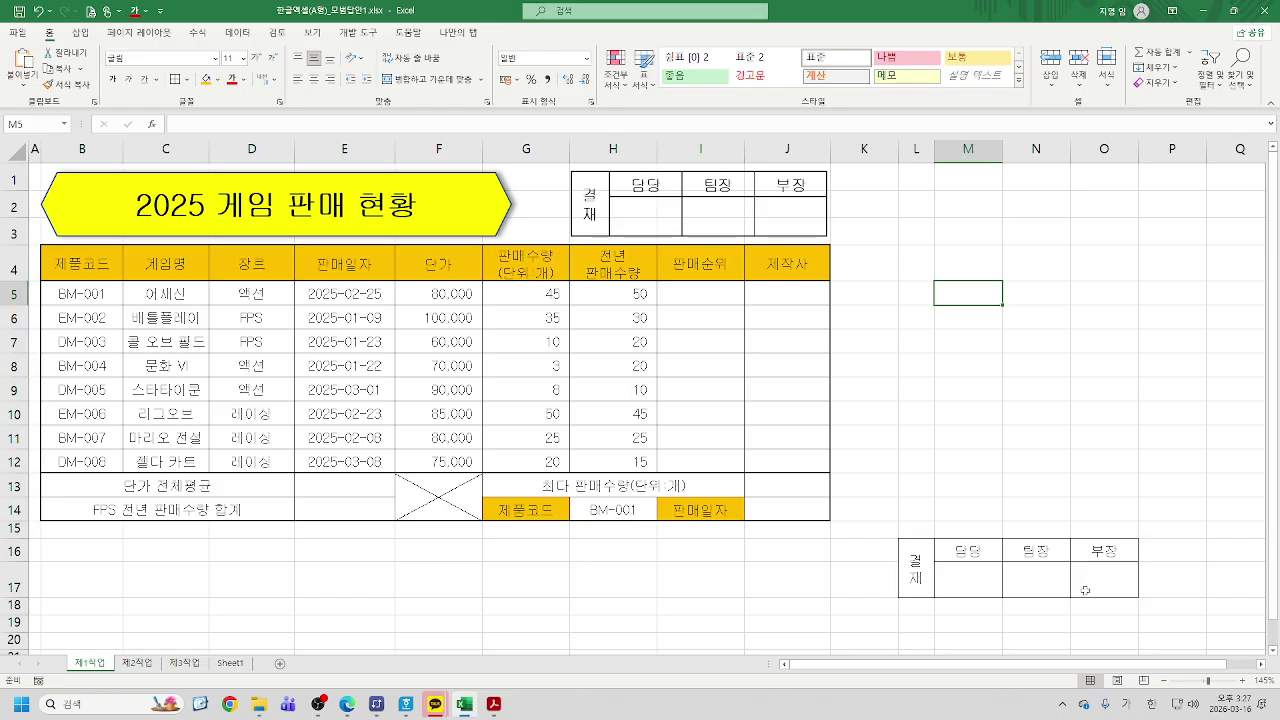
Try stretching the approval box picture's right edge out to column O and undo the stretch
left_click(693, 210)
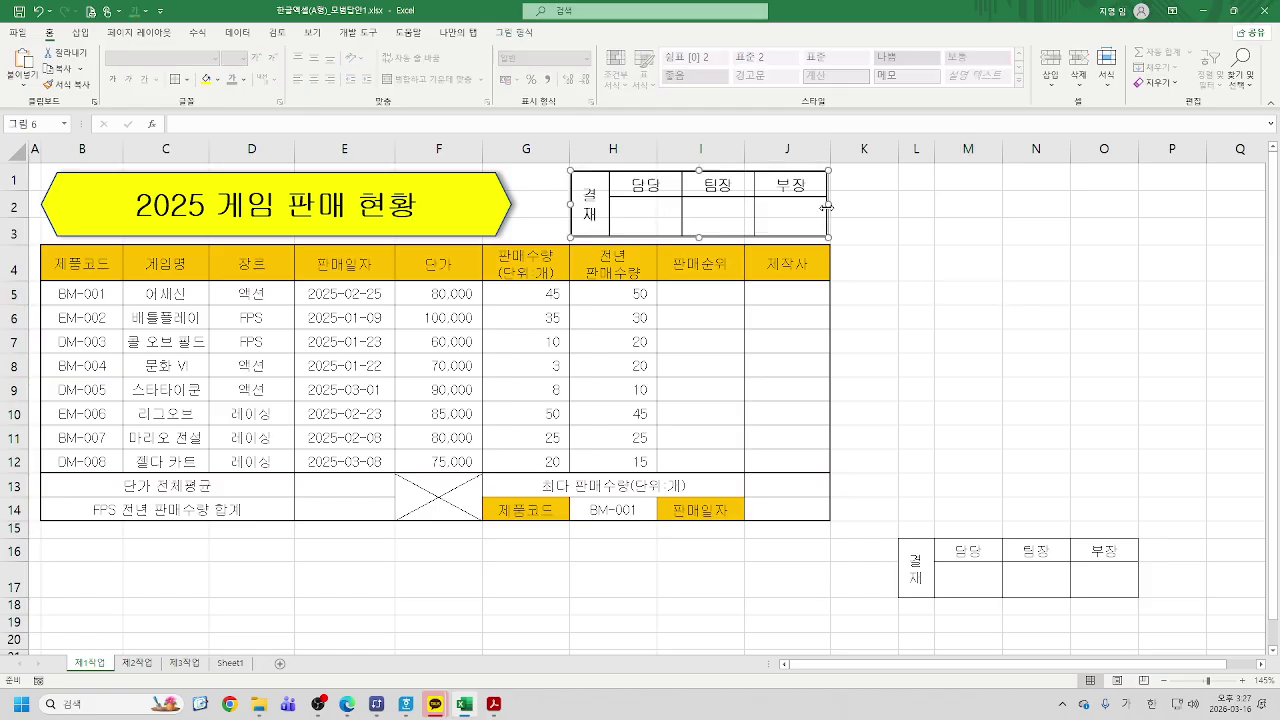
left_click_drag(842, 205, 1095, 213)
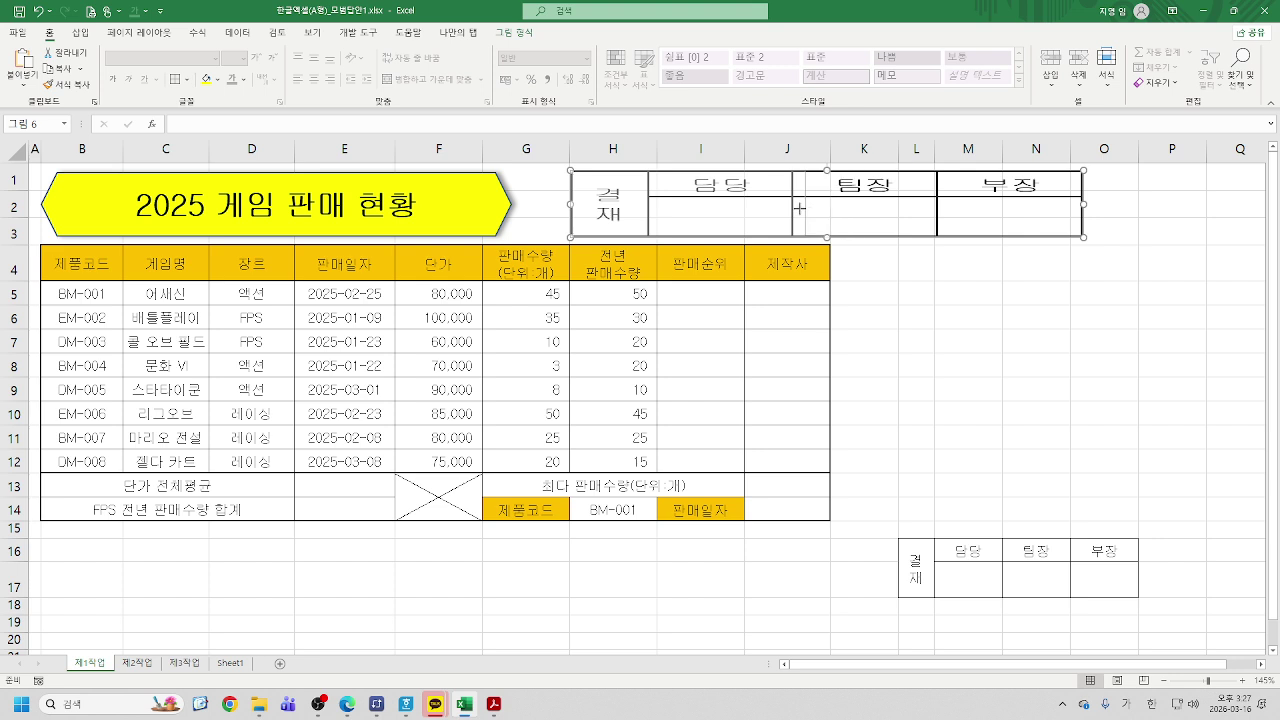
key("ctrl+z")
key("ctrl+z")
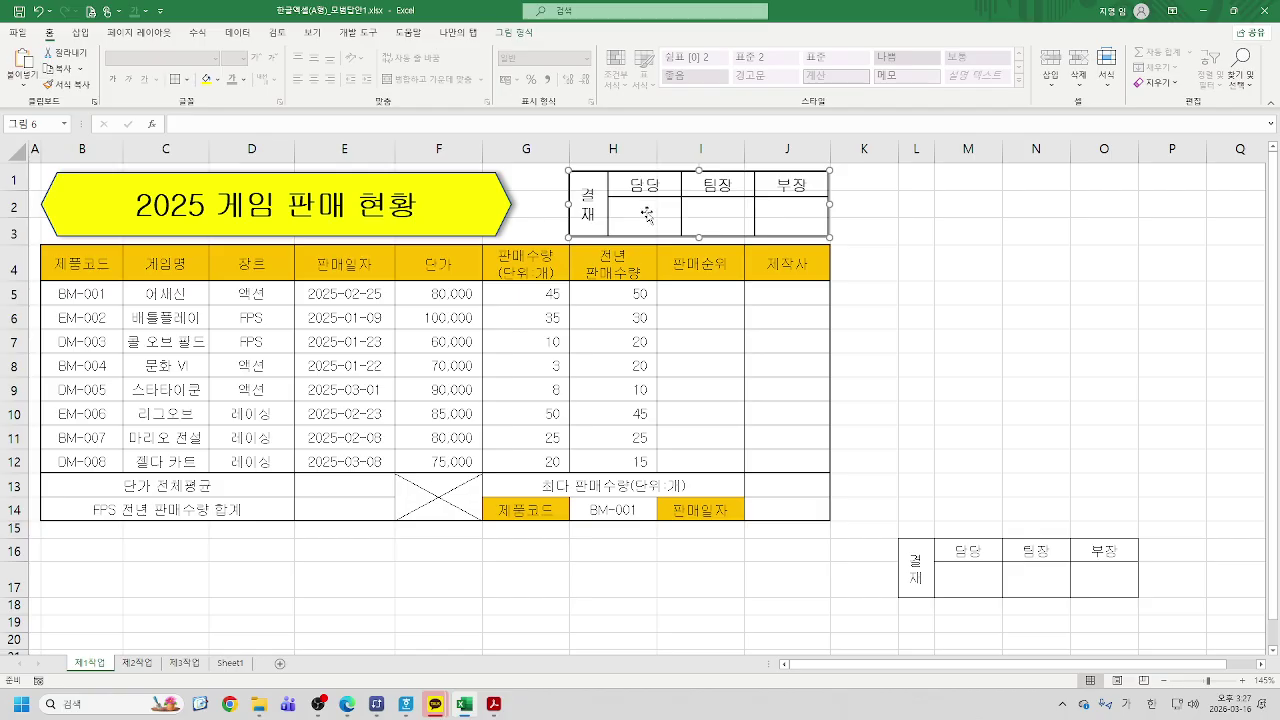
Fill the approval box picture with white
left_click(216, 80)
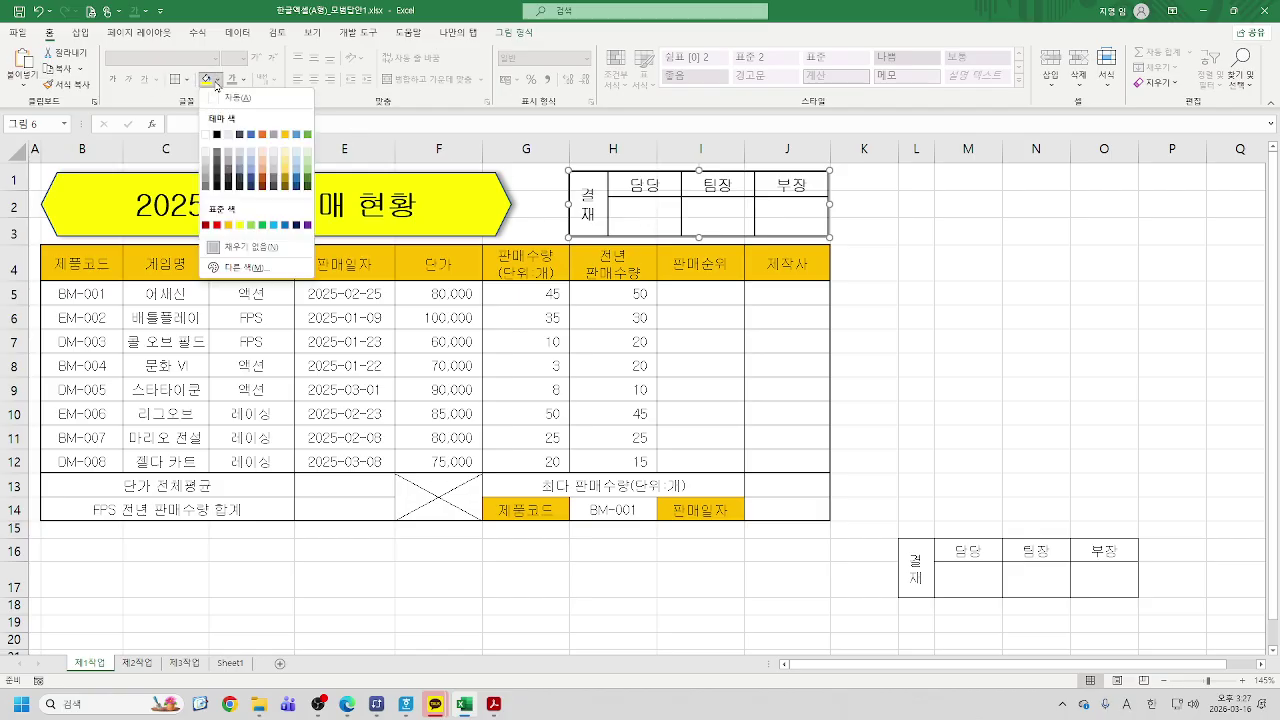
left_click(206, 135)
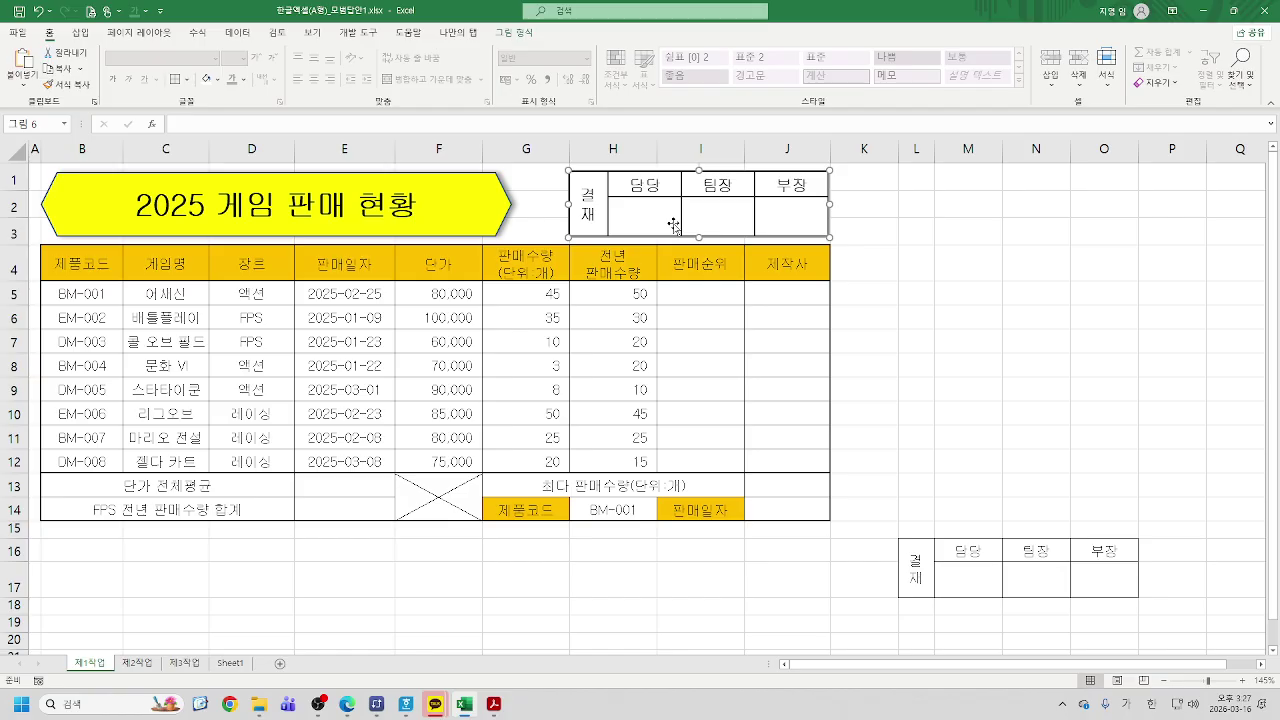
Delete the approval box picture and its source columns K through Q, and shrink row 17 back to normal height
key("Delete")
left_click_drag(870, 149, 1238, 149)
right_click(1035, 157)
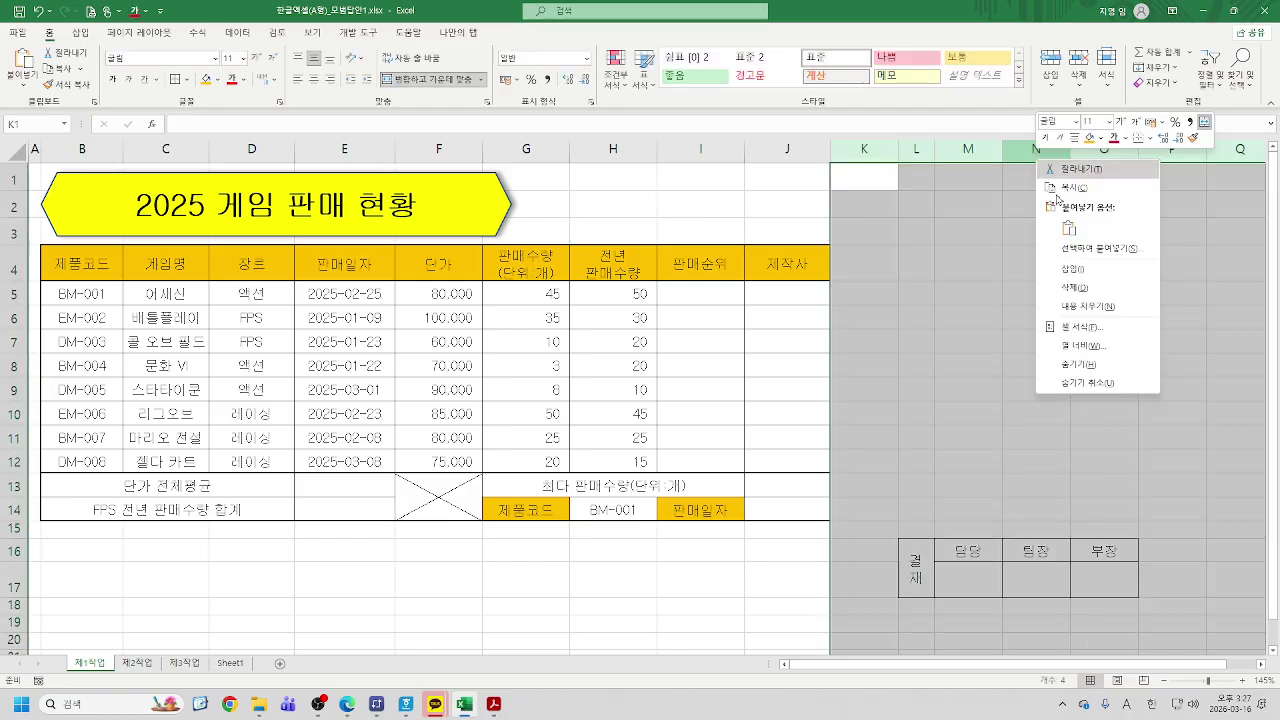
left_click(1080, 290)
left_click(957, 596)
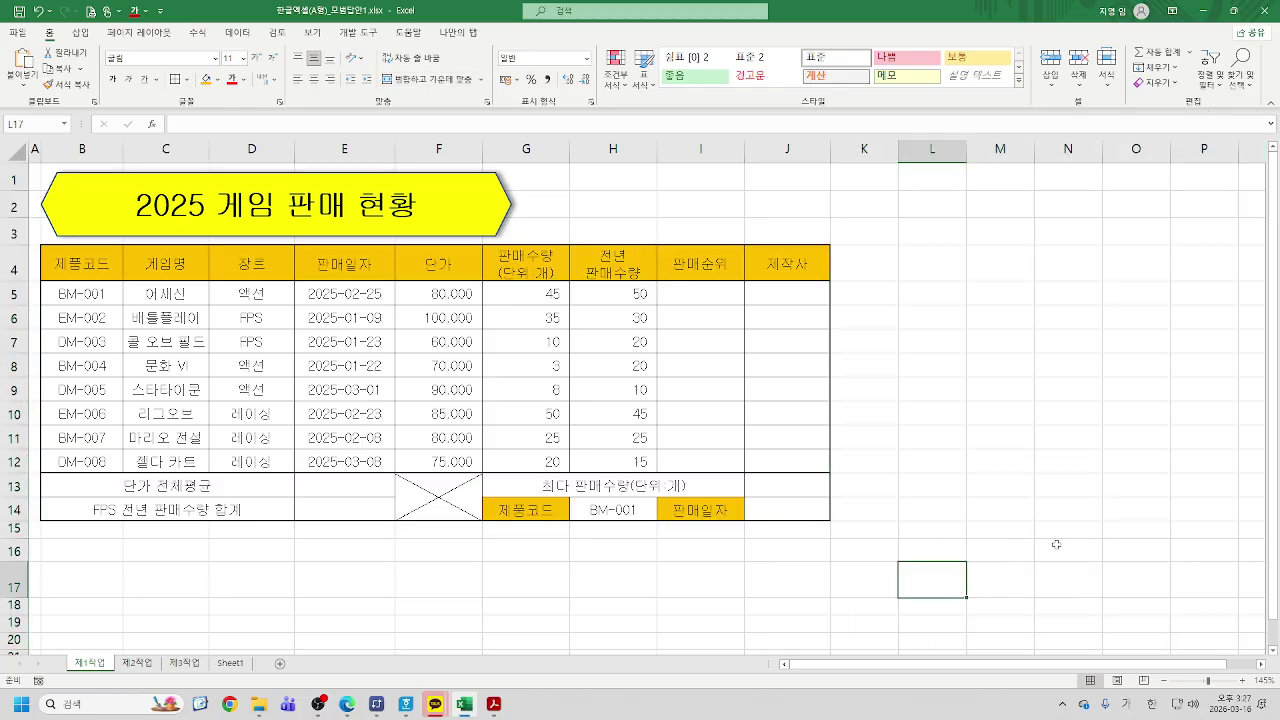
left_click_drag(15, 598, 15, 584)
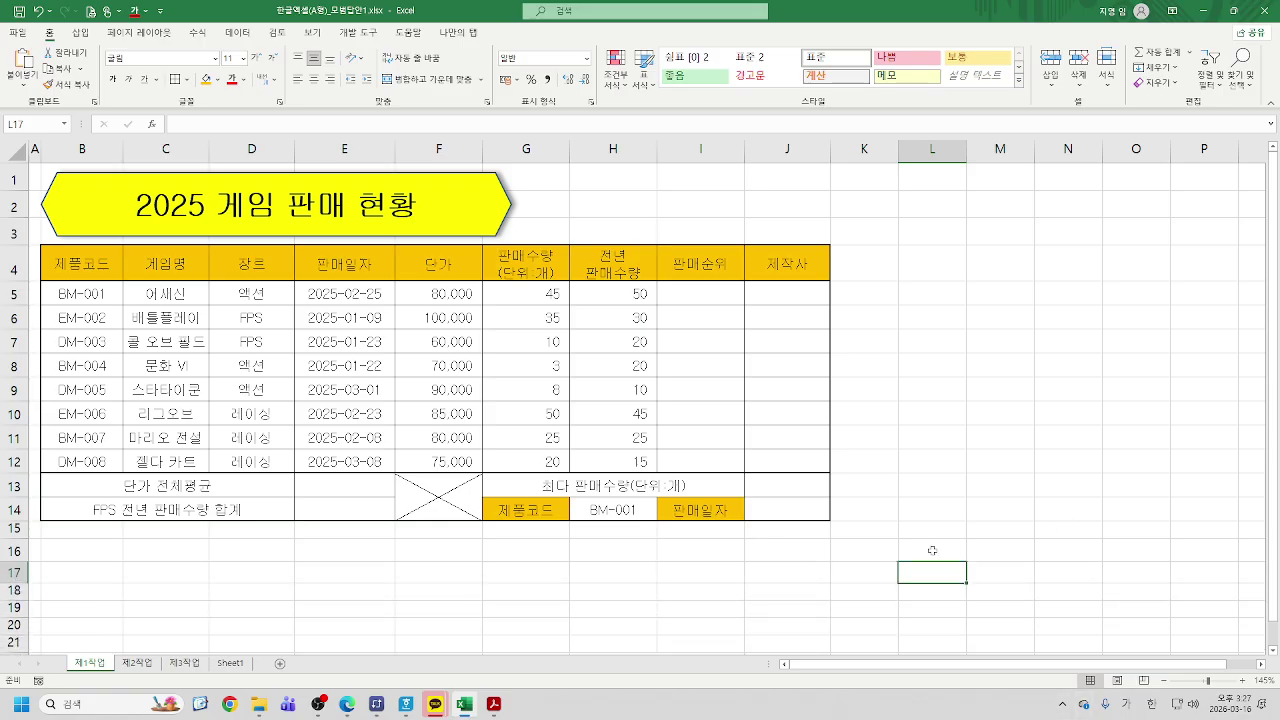
Apply all borders to L16:O17 and set the width of column L to 4
left_click_drag(922, 552, 1148, 582)
left_click(175, 80)
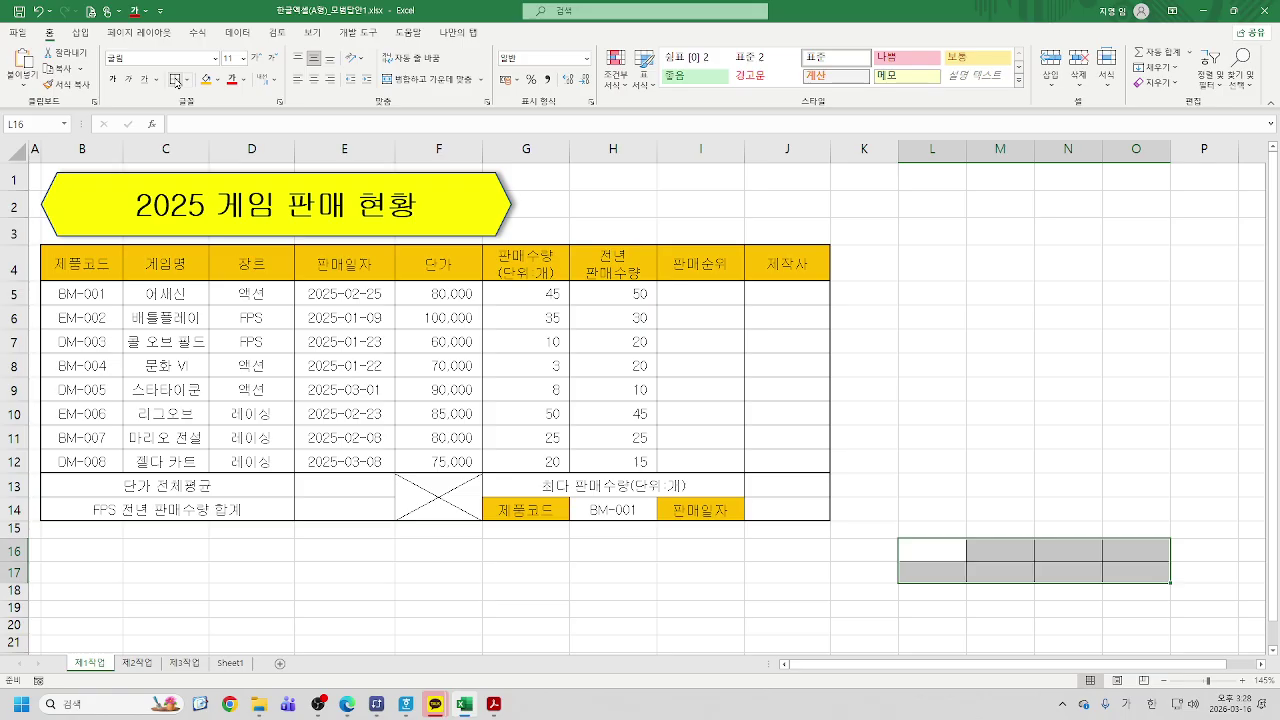
left_click(933, 148)
right_click(934, 150)
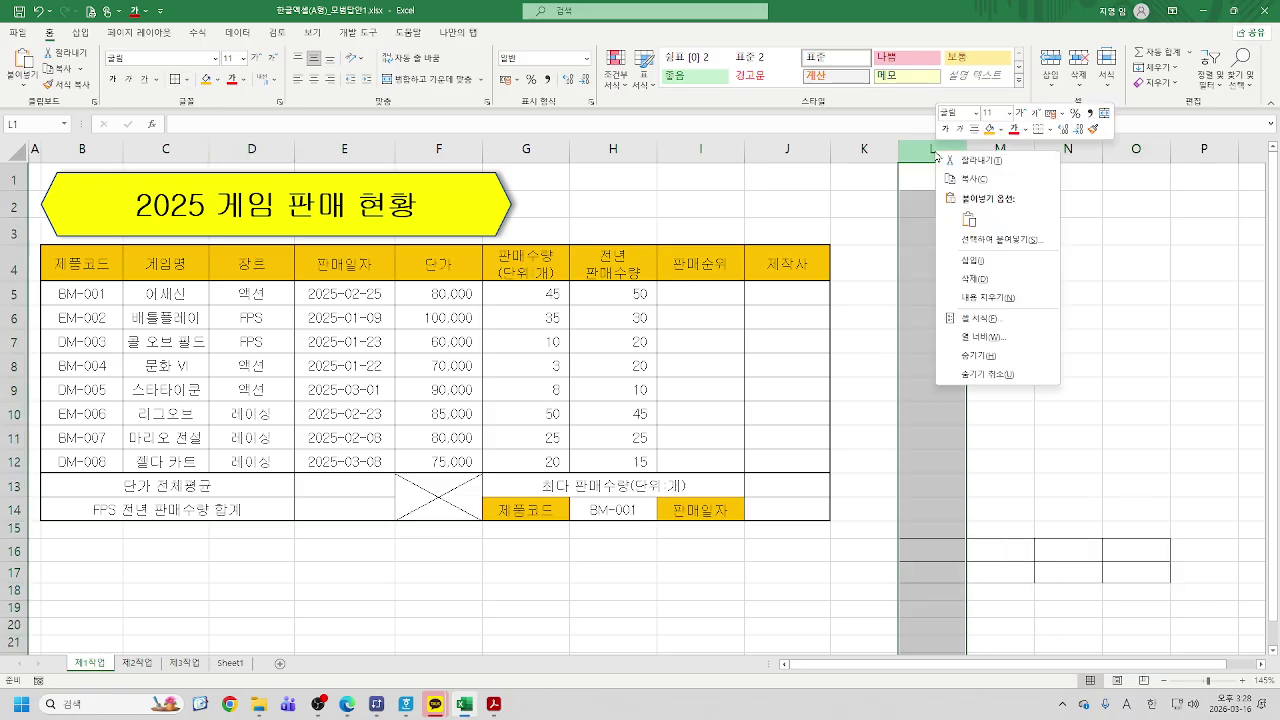
left_click(1007, 338)
type("4")
key("Return")
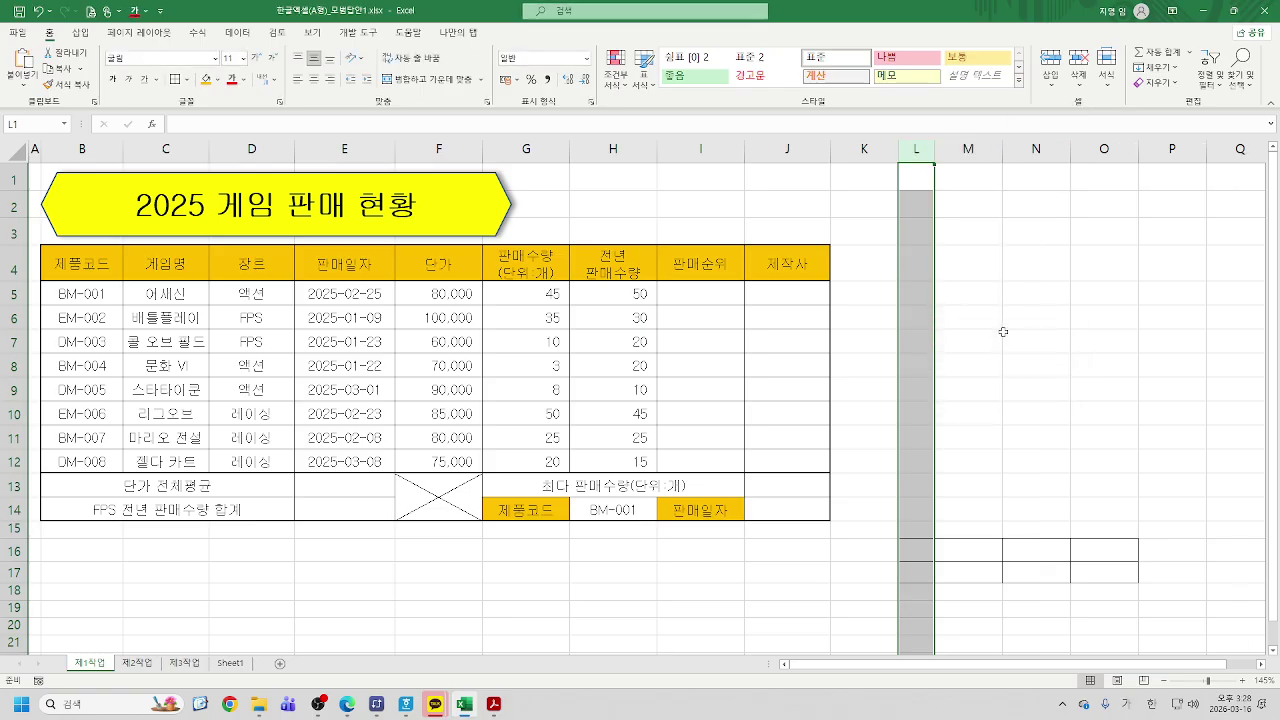
Set the height of row 16 to 18 and make row 17 about one and a half times as tall
left_click(14, 552)
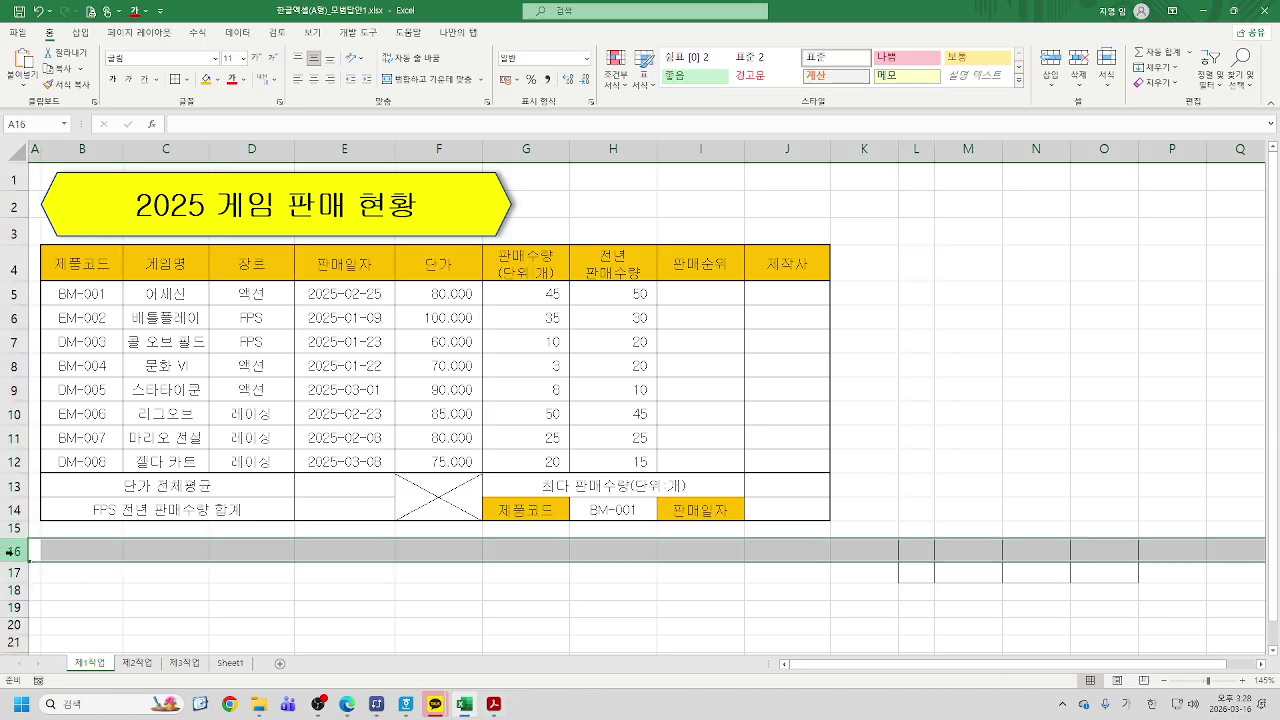
right_click(14, 556)
left_click(57, 505)
type("18")
key("Return")
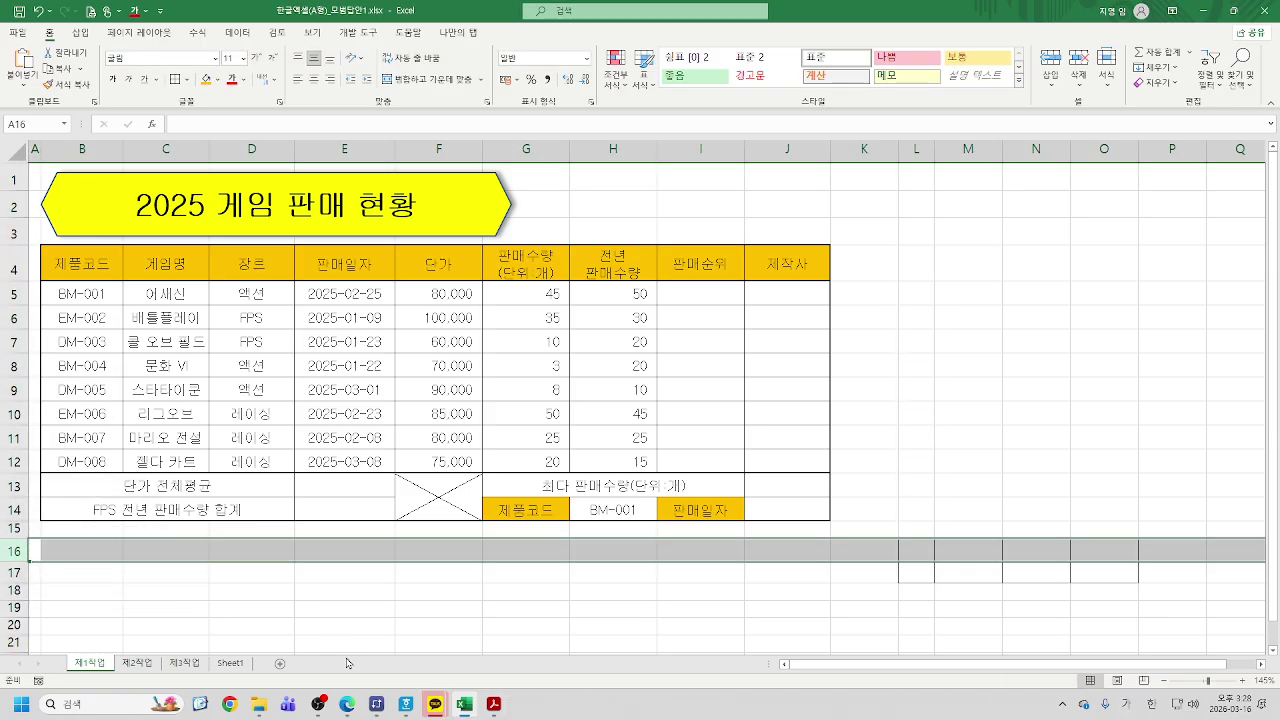
left_click(16, 574)
right_click(17, 576)
left_click(57, 523)
type("2")
key("Return")
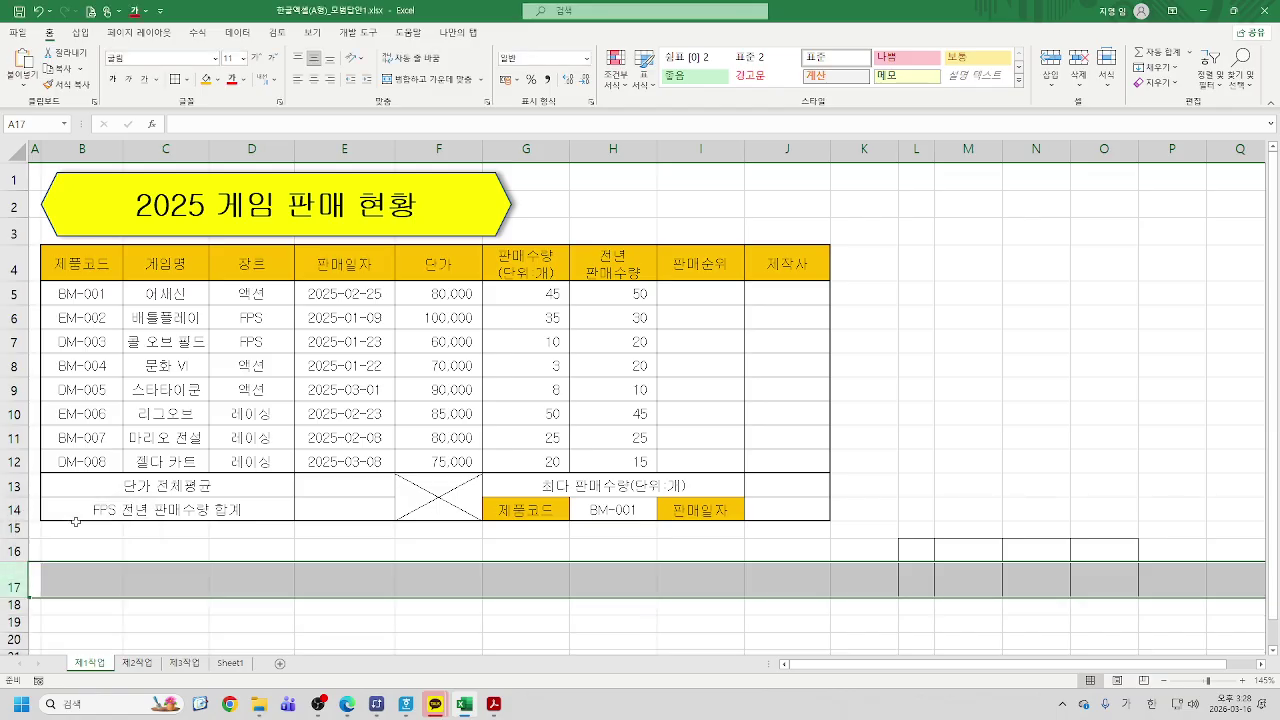
Merge and center L16:L17 and enter 결재 in it with a line break between 결 and 재
left_click(919, 548)
left_click_drag(919, 548, 917, 584)
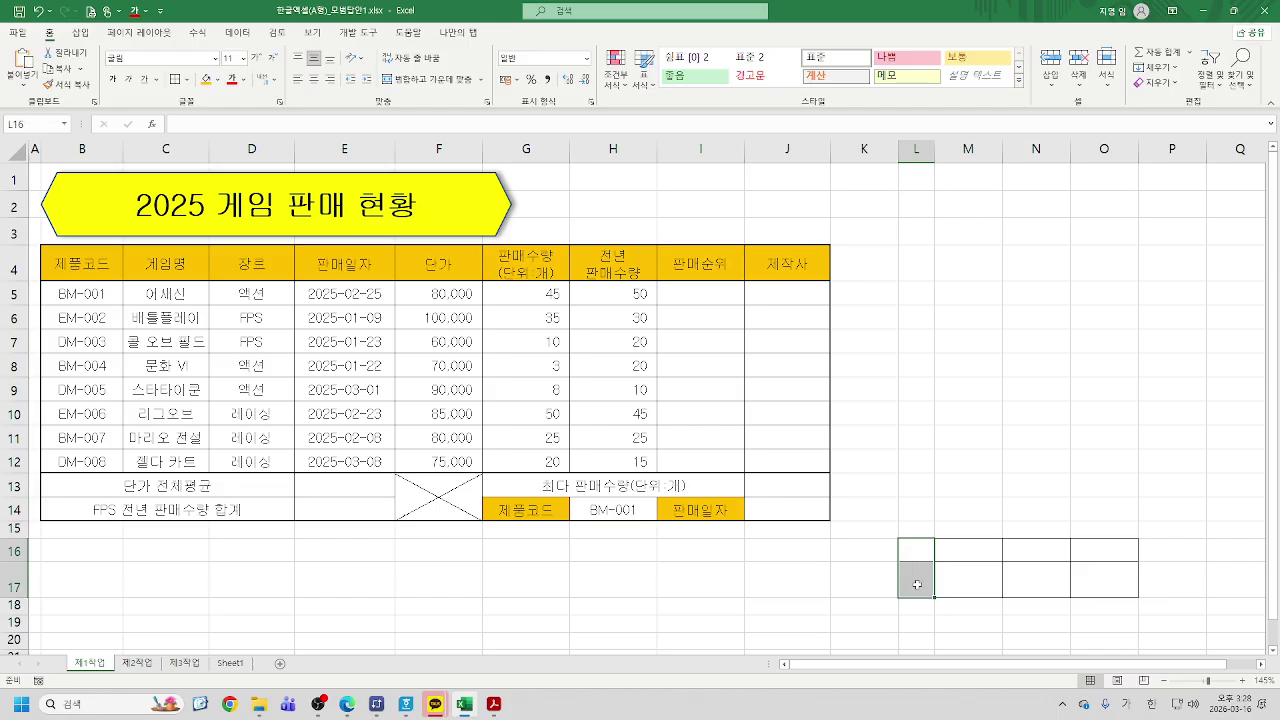
left_click(428, 79)
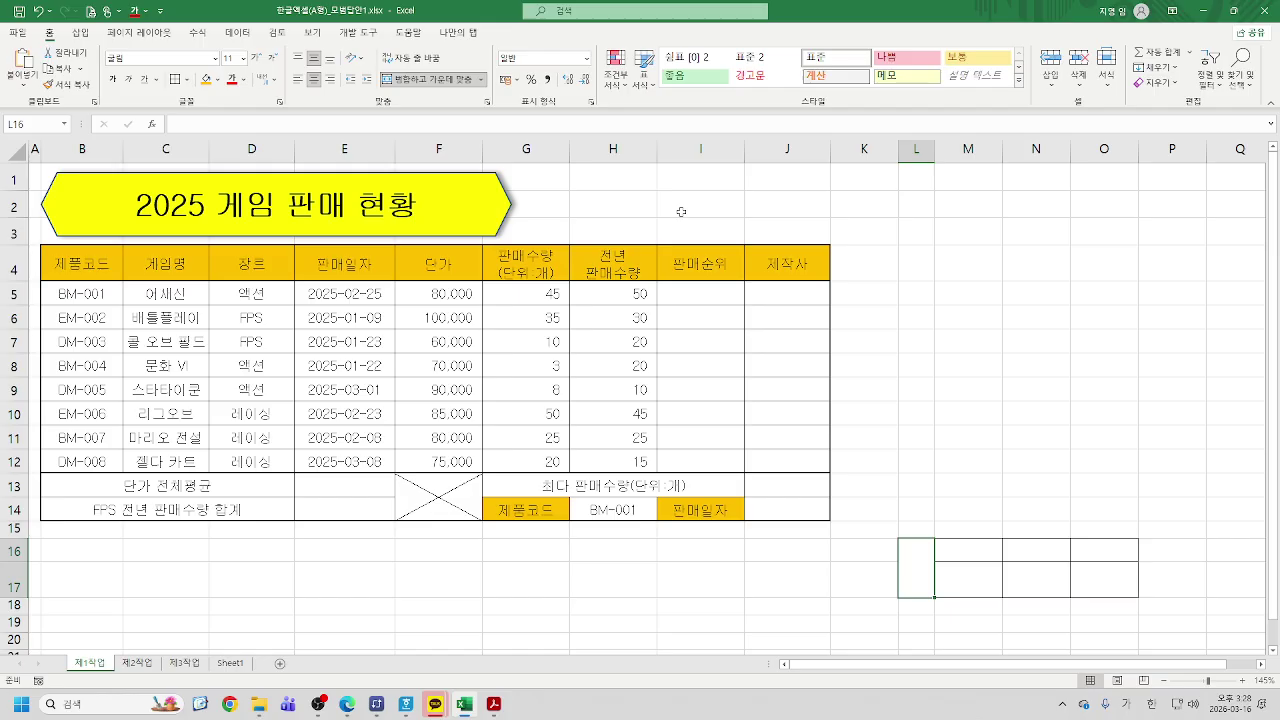
type("결")
key("alt+Return")
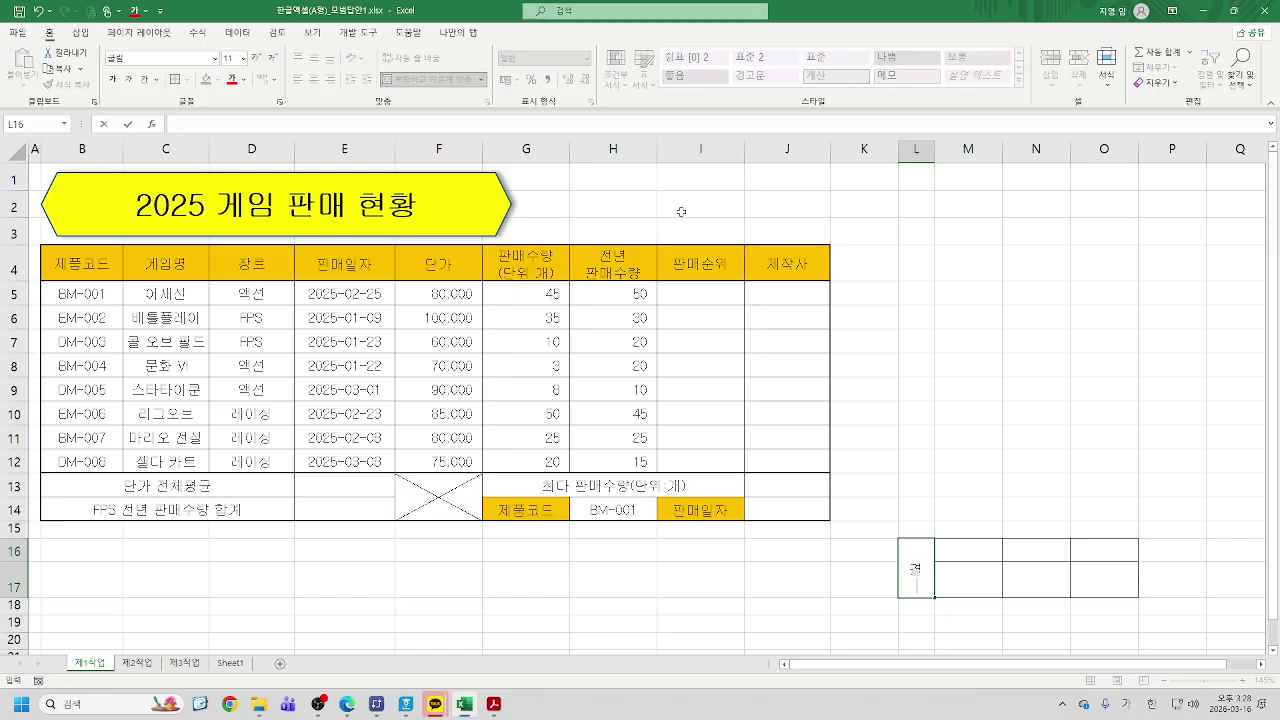
type("재")
key("Return")
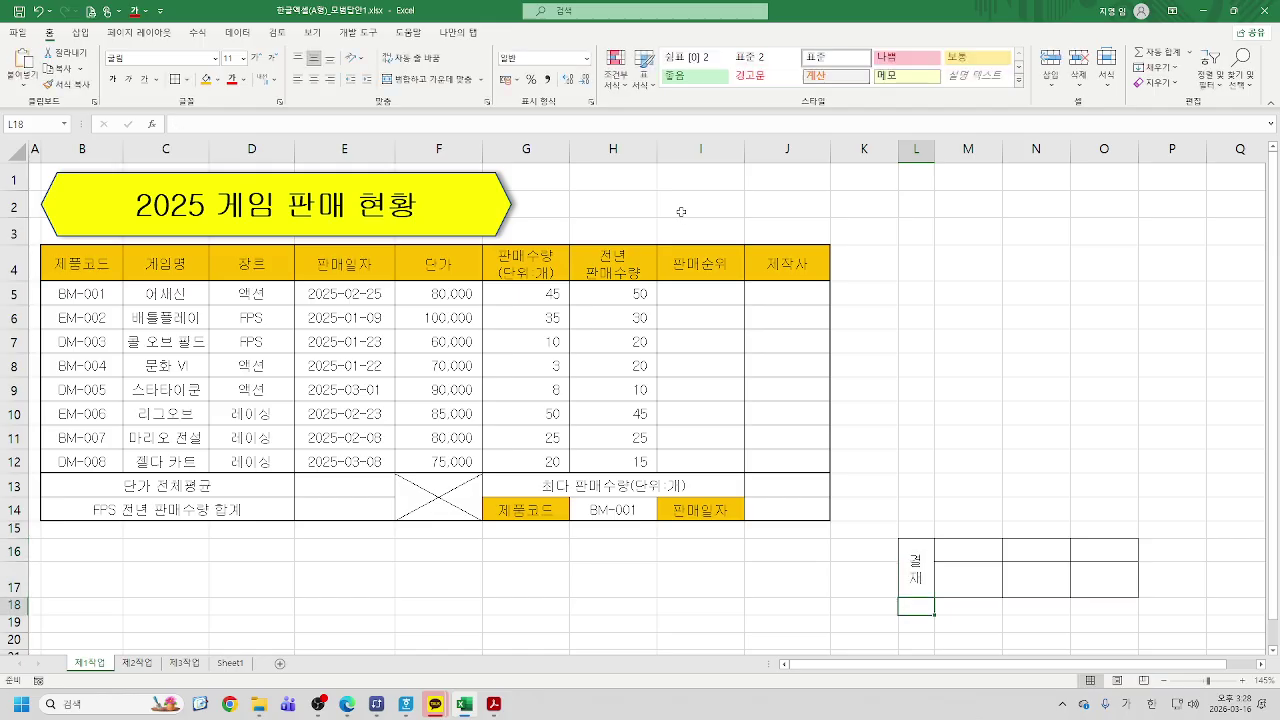
Fill M16:O16 with the labels 담당, 팀장 and 부장 and center them horizontally
left_click(958, 551)
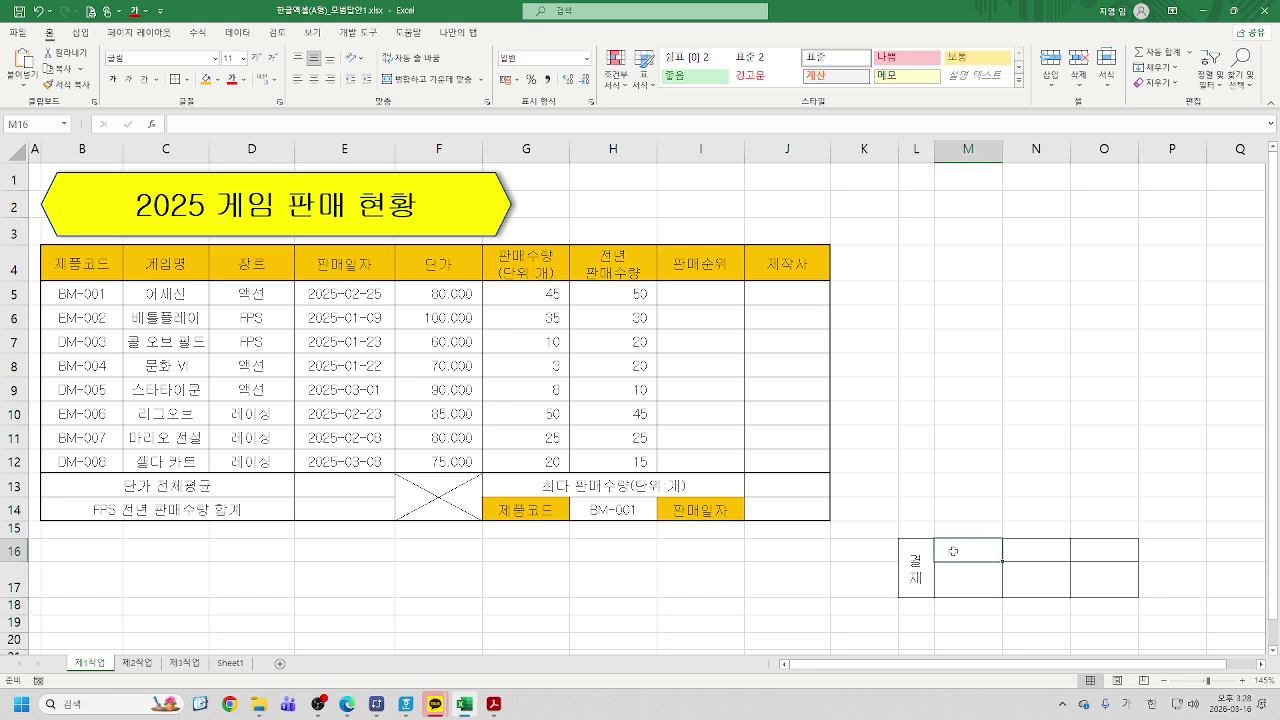
type("담다")
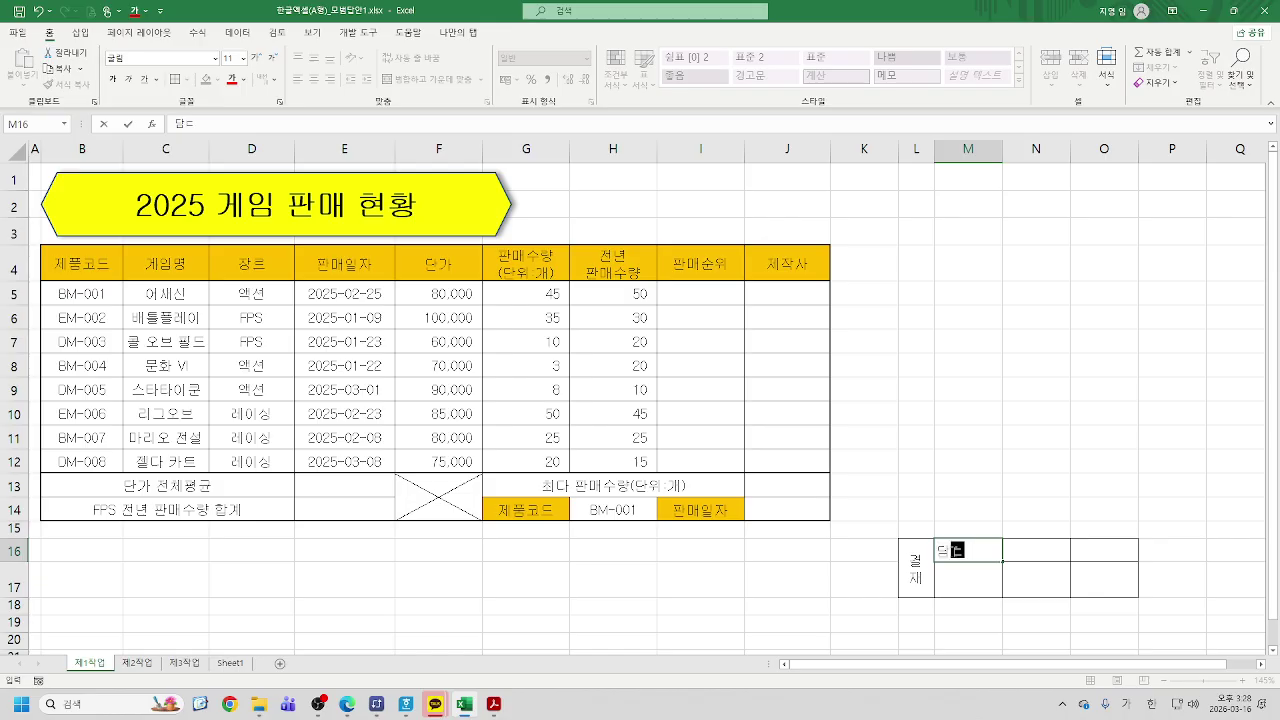
key("Tab")
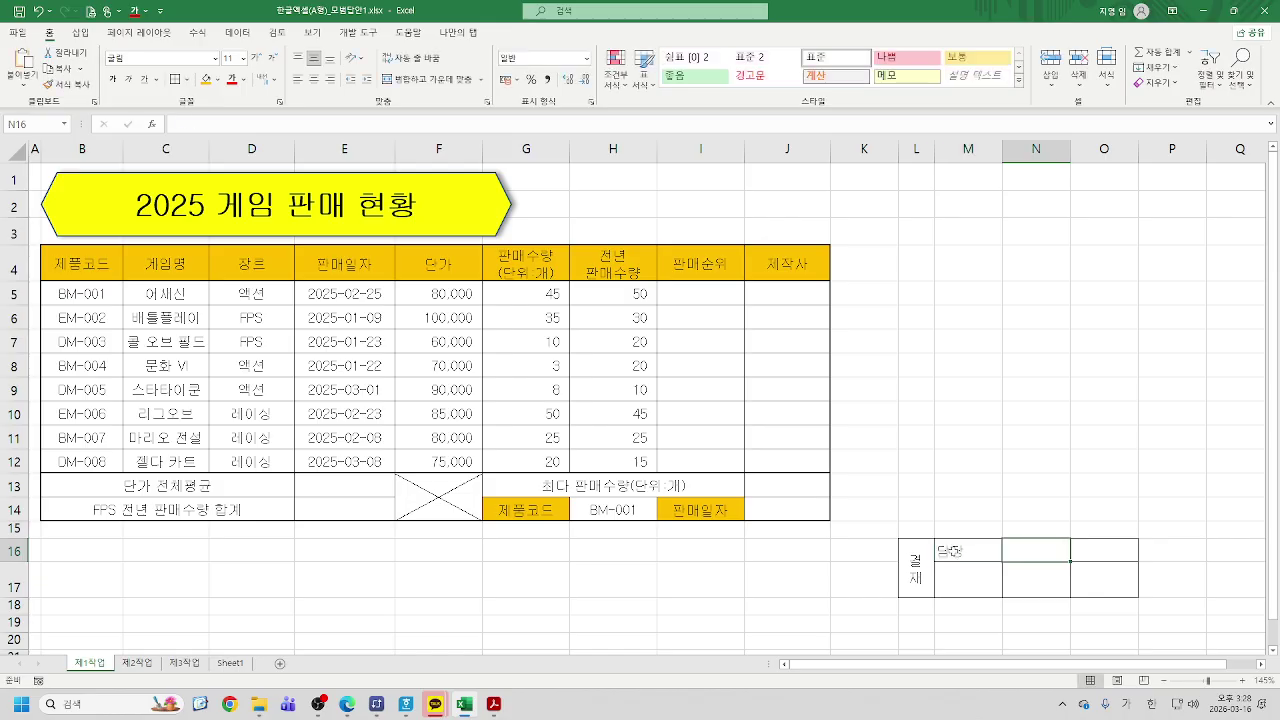
type("팀장")
key("Tab")
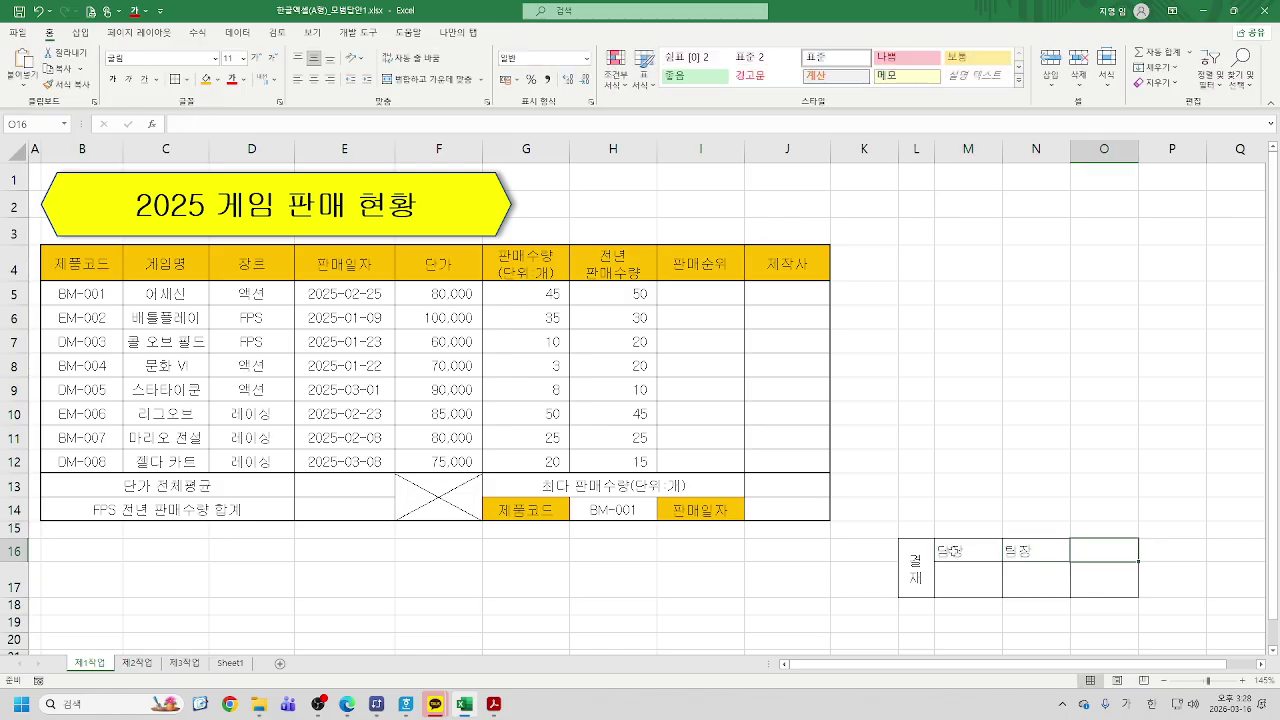
type("부장")
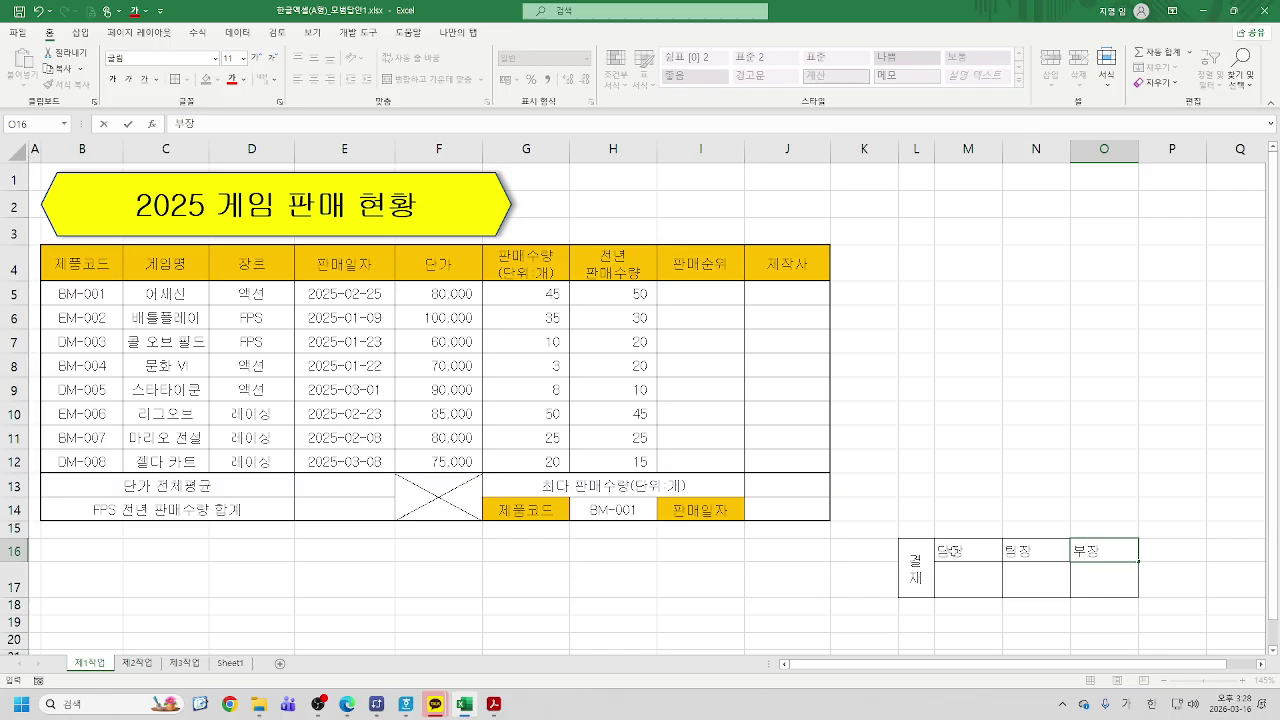
key("Return")
left_click_drag(944, 549, 1109, 552)
left_click(313, 80)
Copy L16:O17 as a picture with 화면에 표시된 대로 and 그림, and paste the picture at H1
left_click_drag(906, 570, 1100, 572)
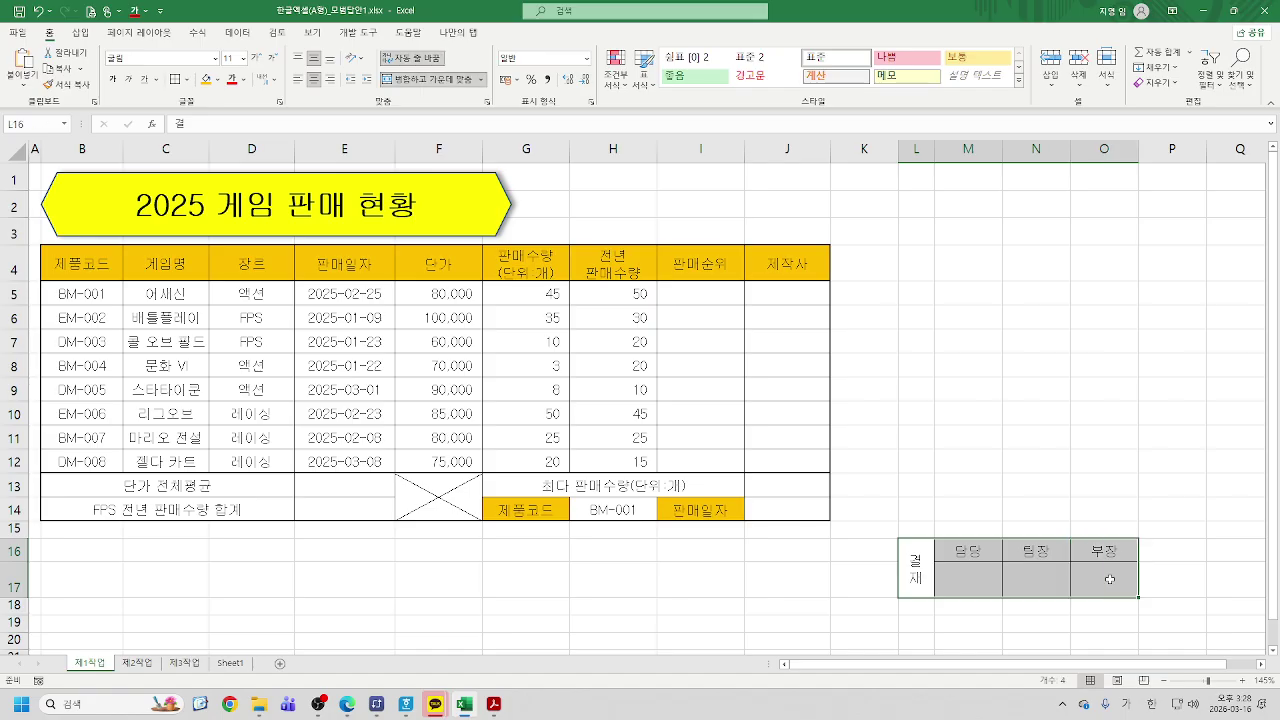
left_click(80, 69)
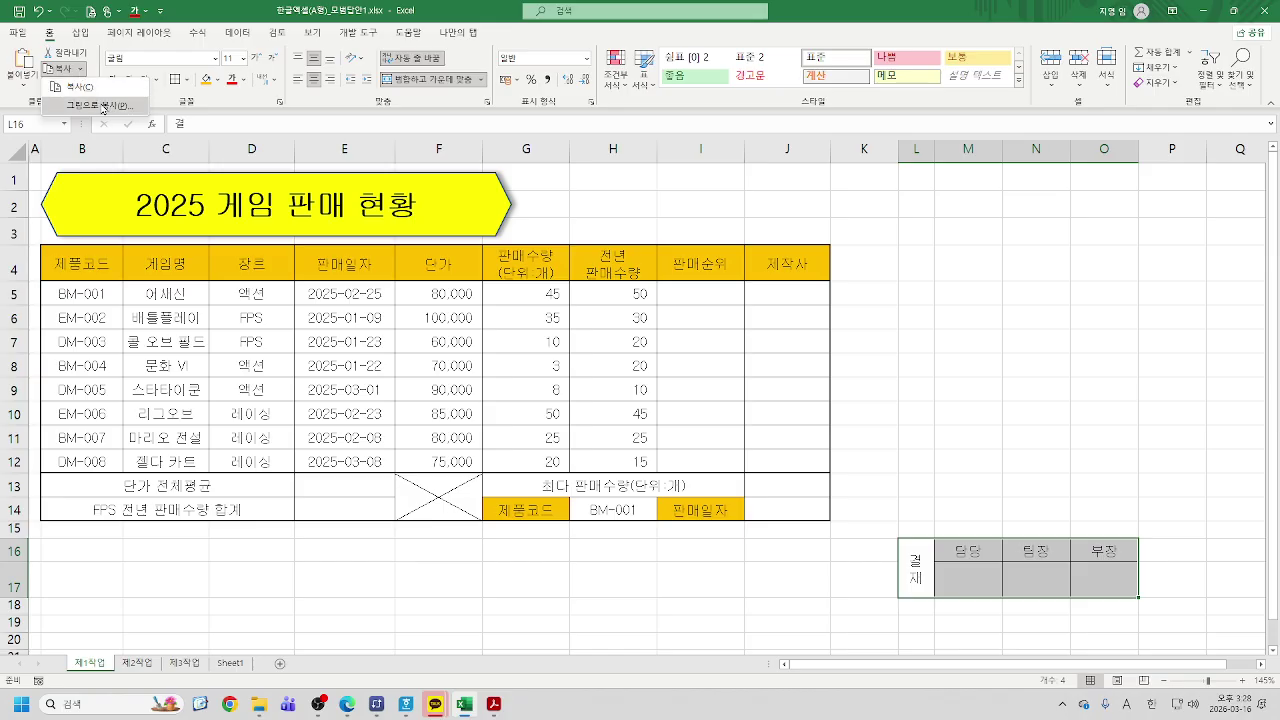
left_click(103, 106)
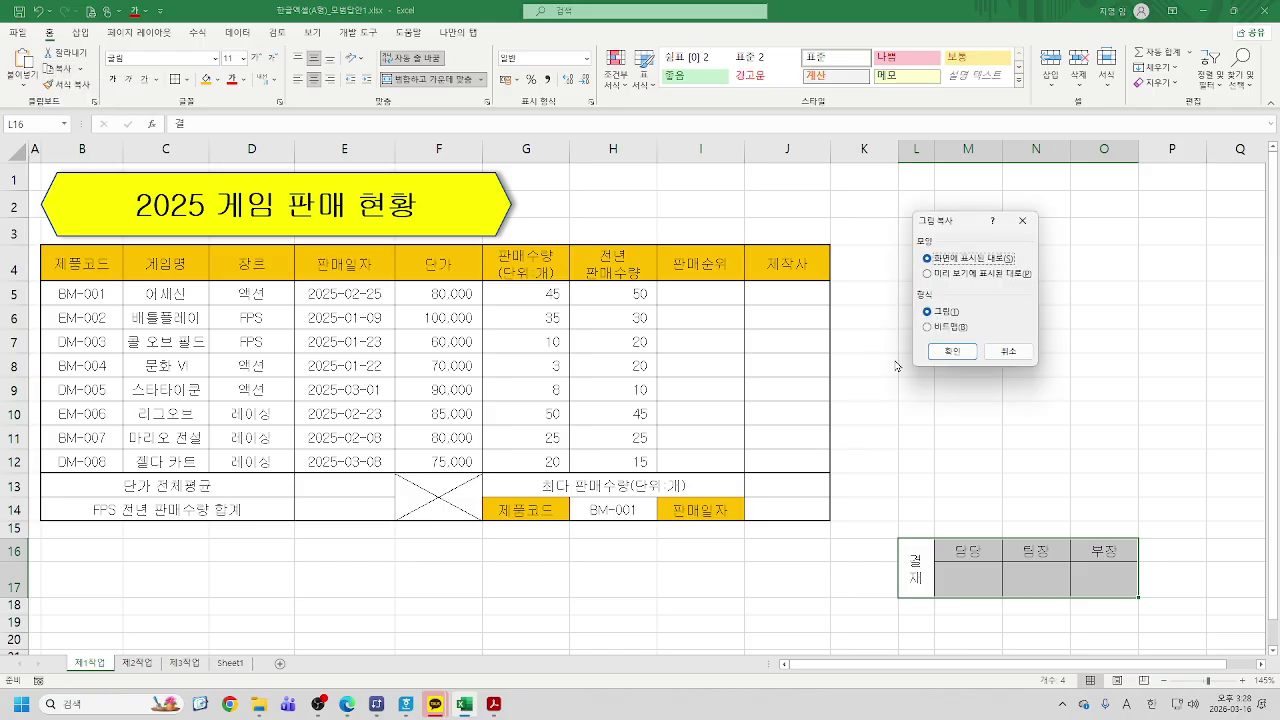
left_click(952, 351)
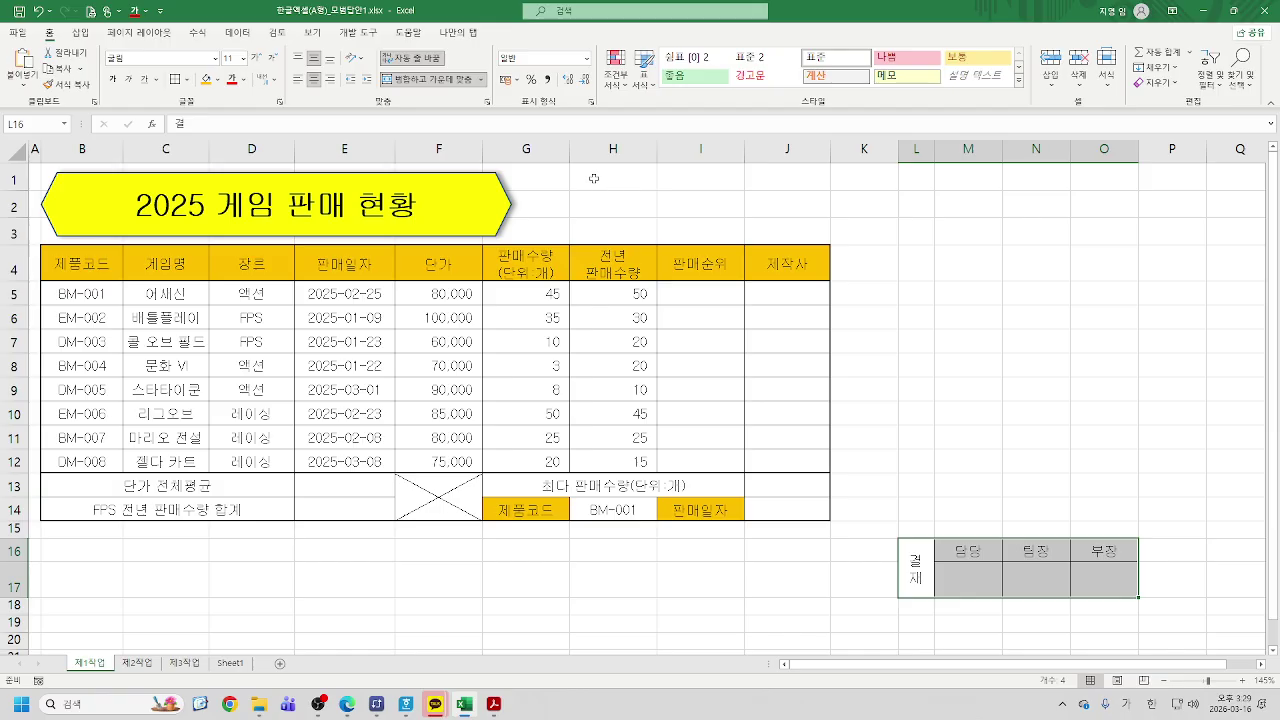
left_click(593, 178)
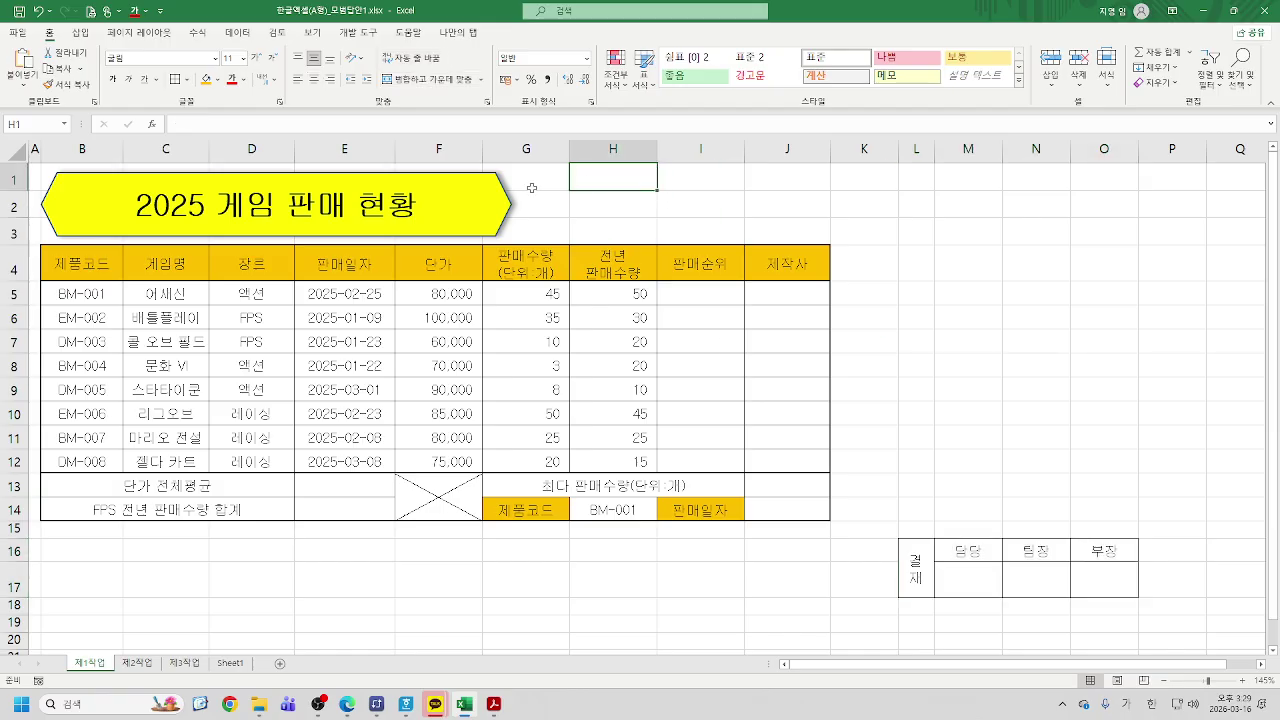
left_click(27, 70)
Nudge the pasted approval box picture down and right to column J's right edge, and stretch its left side to the start of column H
key("Down")
key("Down")
key("Down")
key("Down")
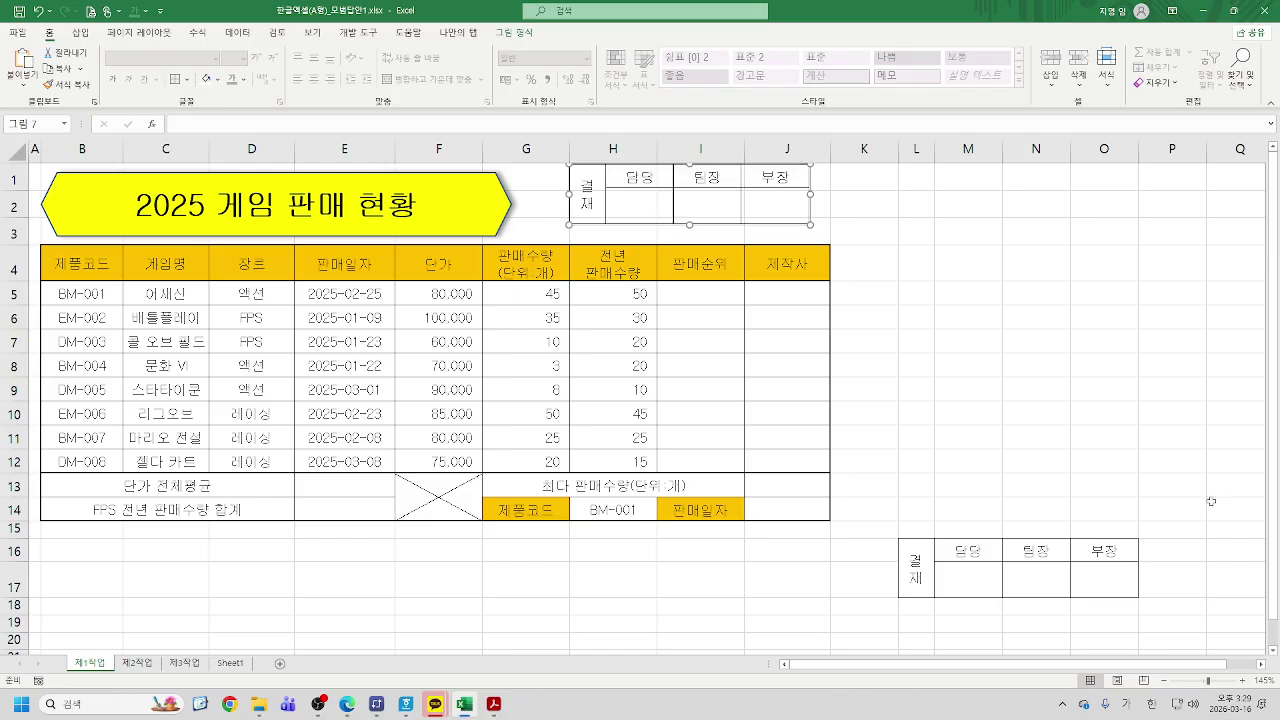
key("Right")
key("Right")
key("Right")
key("Right")
key("Right")
key("Right")
key("Right")
key("Right")
key("Right")
key("Right")
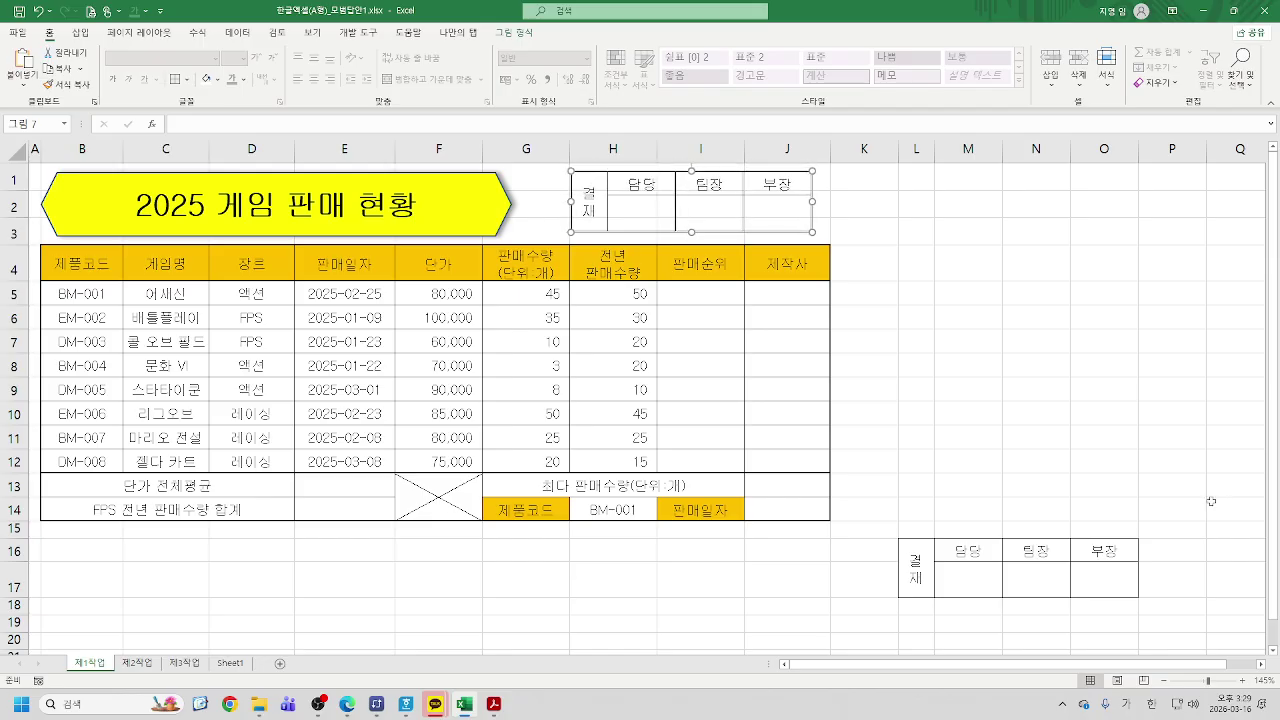
key("Down")
key("Down")
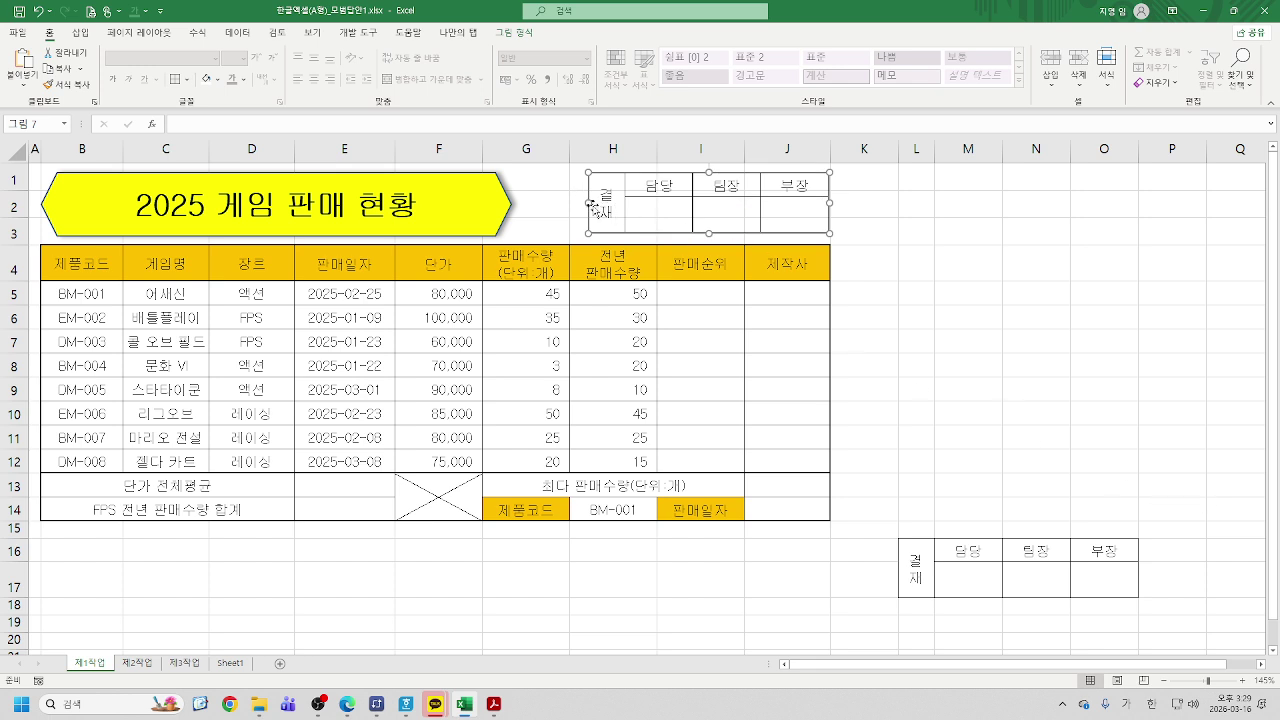
left_click_drag(588, 203, 567, 204)
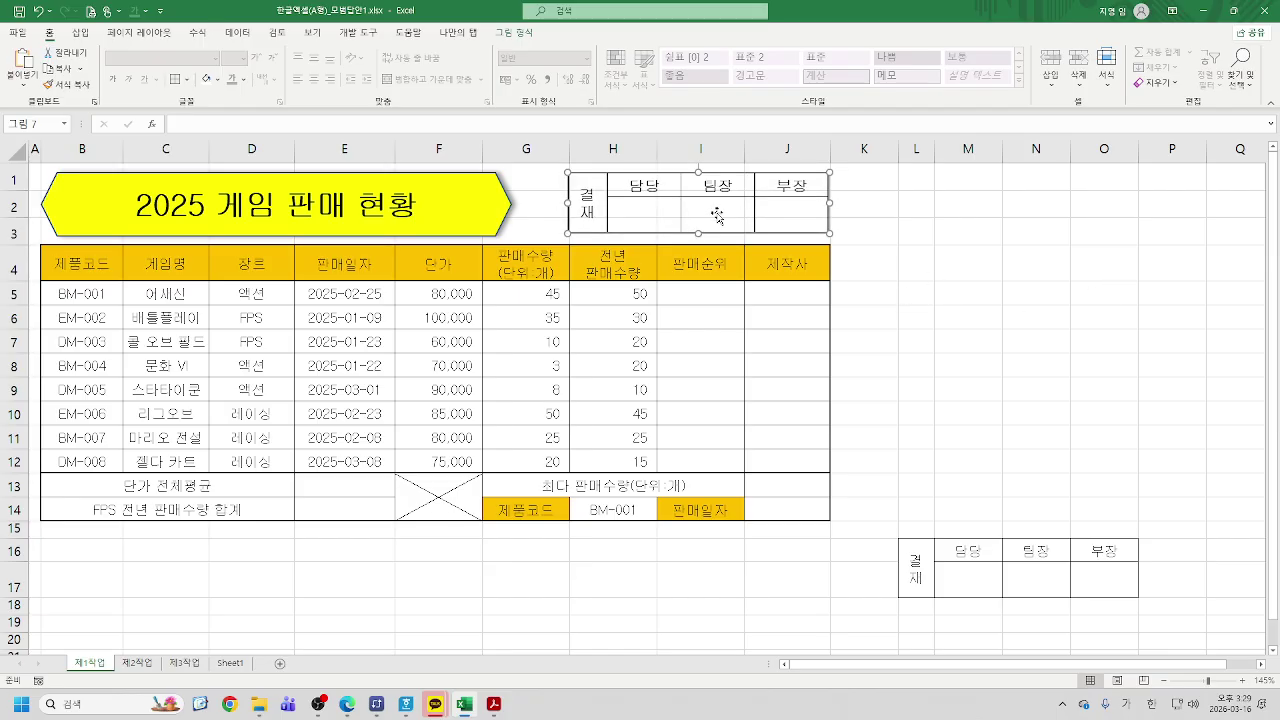
Fill the pasted 결재 box picture with the white theme color
left_click(216, 80)
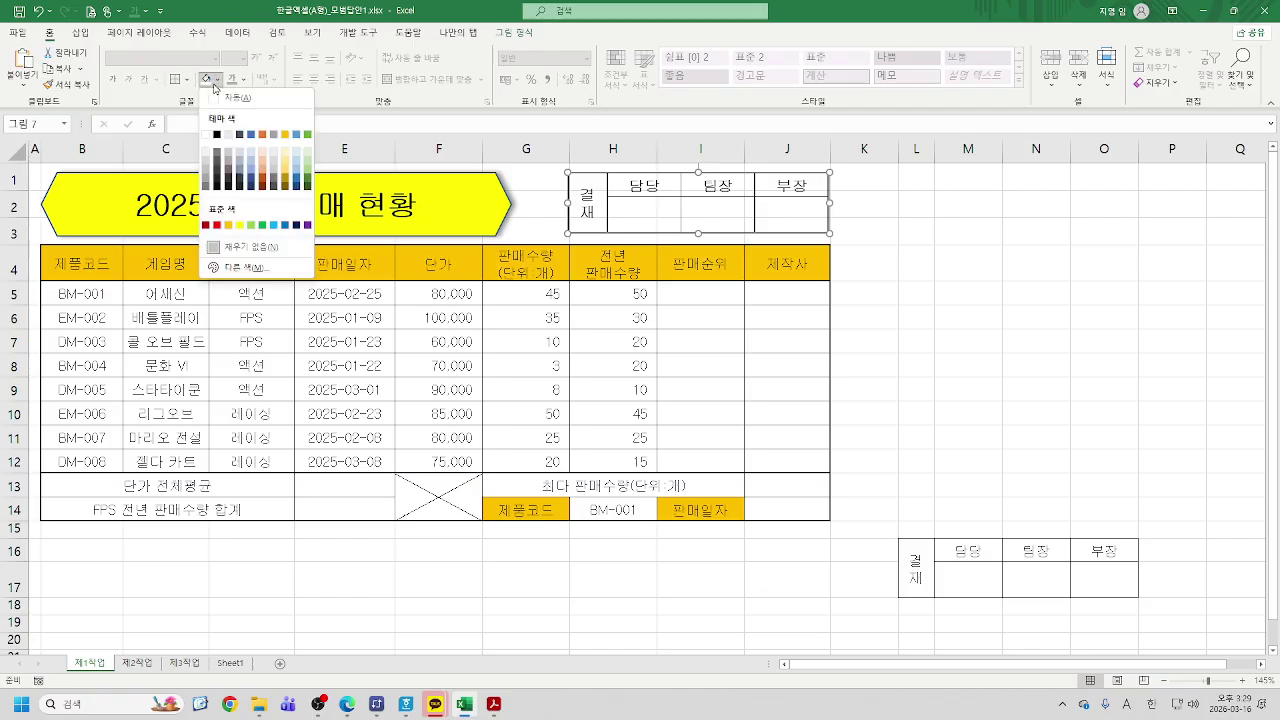
left_click(205, 134)
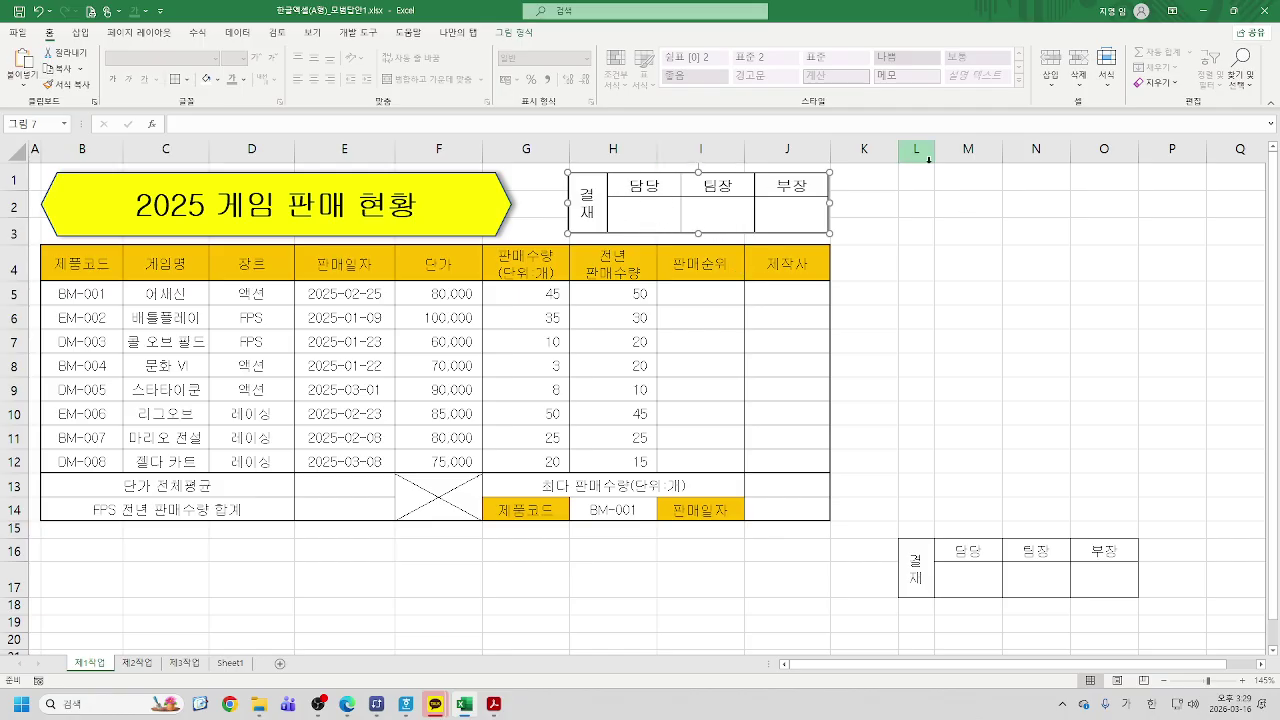
left_click(886, 147)
left_click_drag(886, 147, 1262, 150)
left_click(1026, 327)
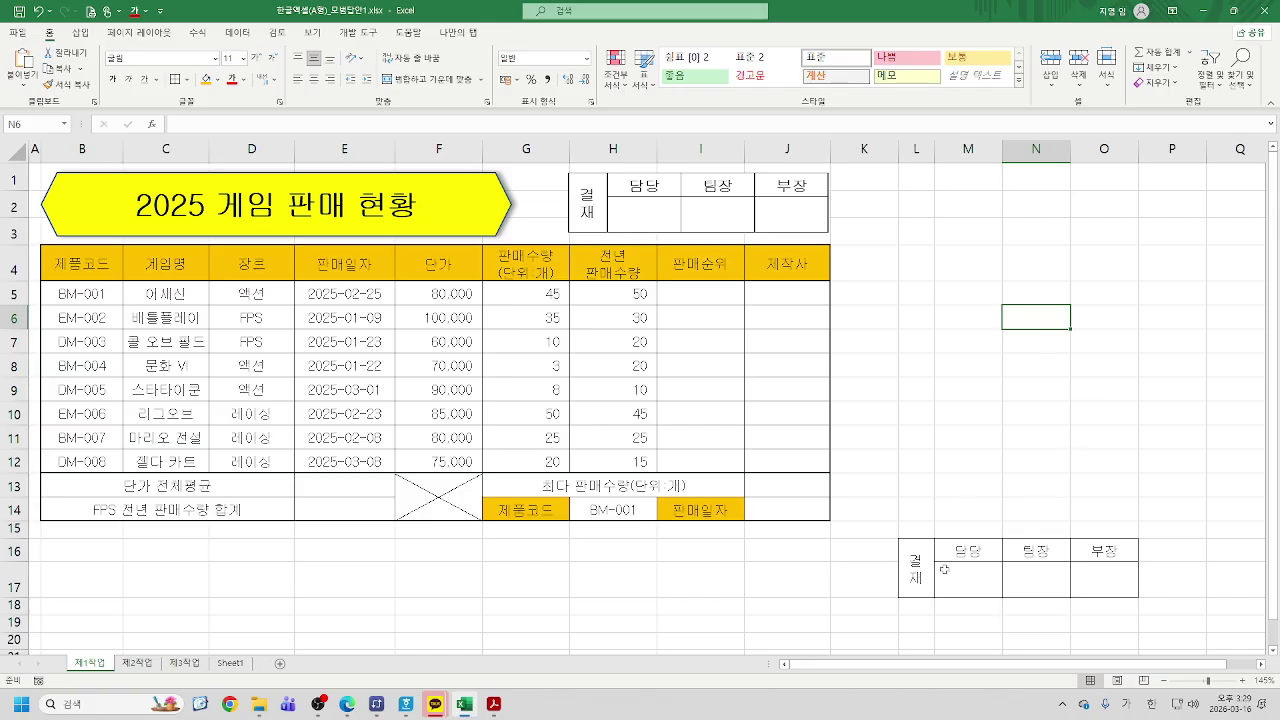
Delete columns K through P, which hold the original 결재 box cells
left_click_drag(864, 149, 1172, 149)
right_click(1090, 153)
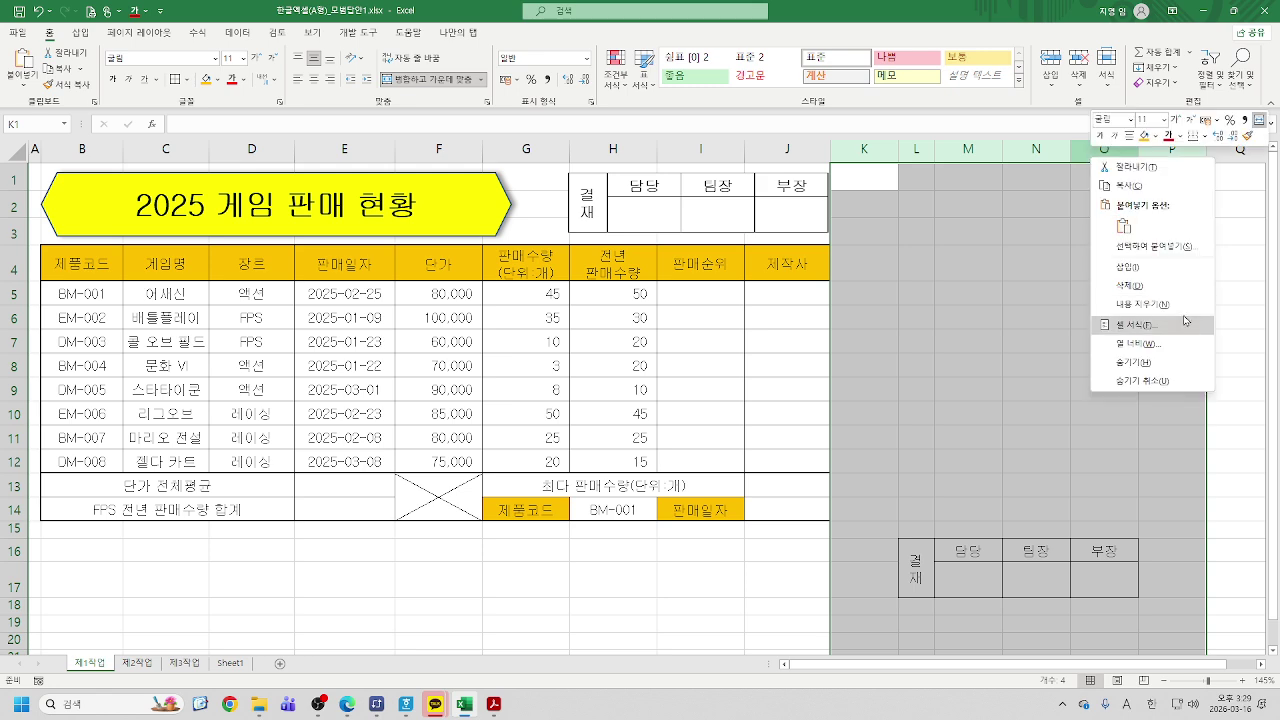
left_click(1135, 290)
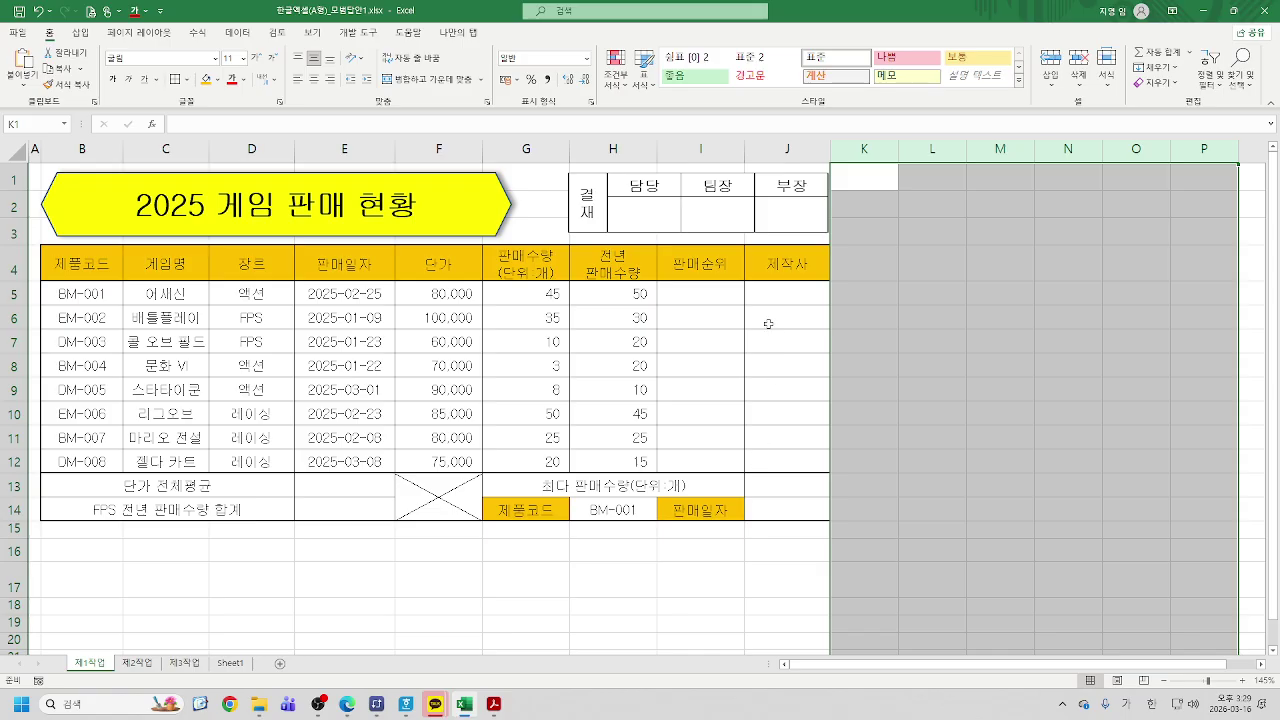
left_click(318, 706)
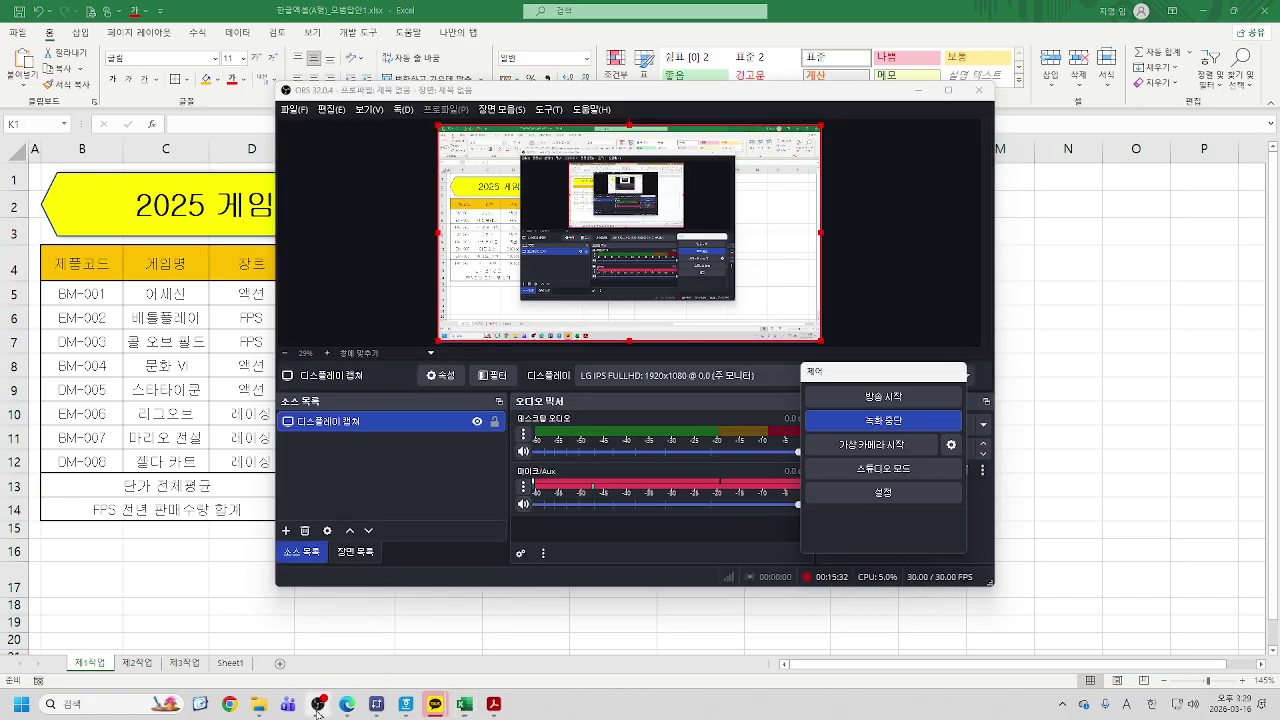